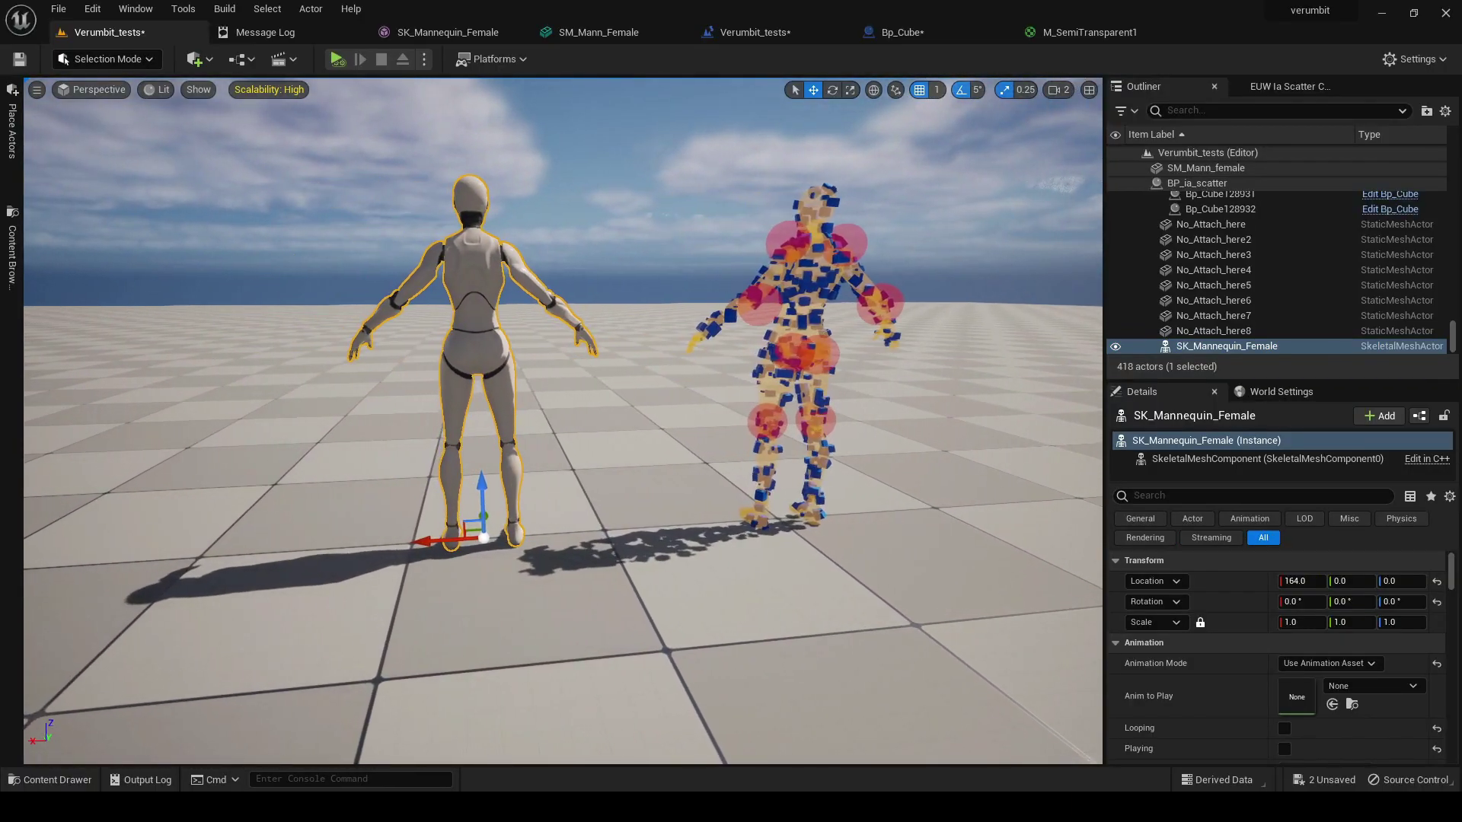
# Examine both mannequins in the level, then open the SK_Mannequin_Female skeletal mesh to view its bones
pyautogui.scroll(2, 790, 373)
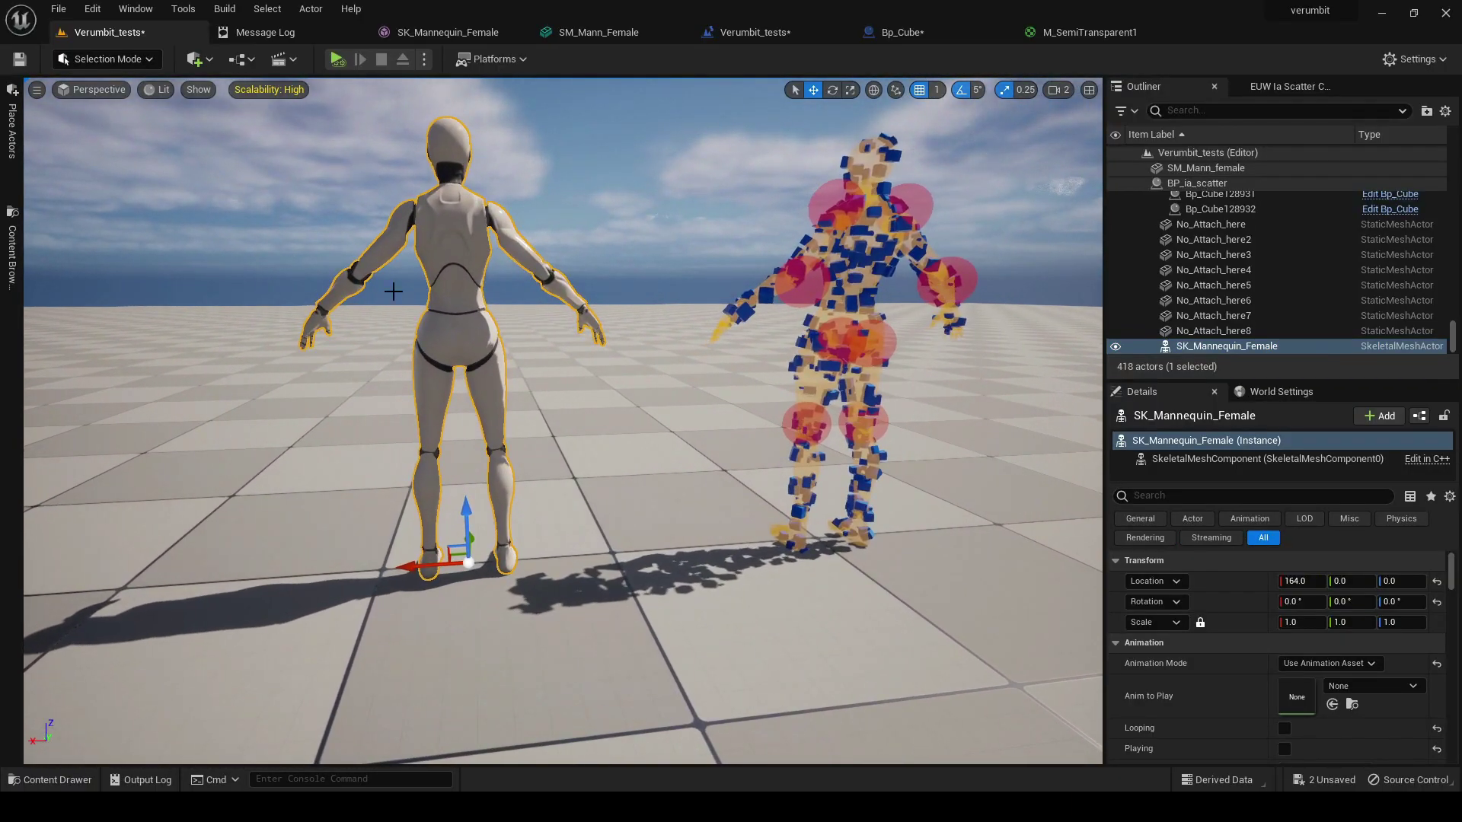
pyautogui.moveTo(454, 335); pyautogui.dragTo(898, 335, button='right')
pyautogui.press('a')
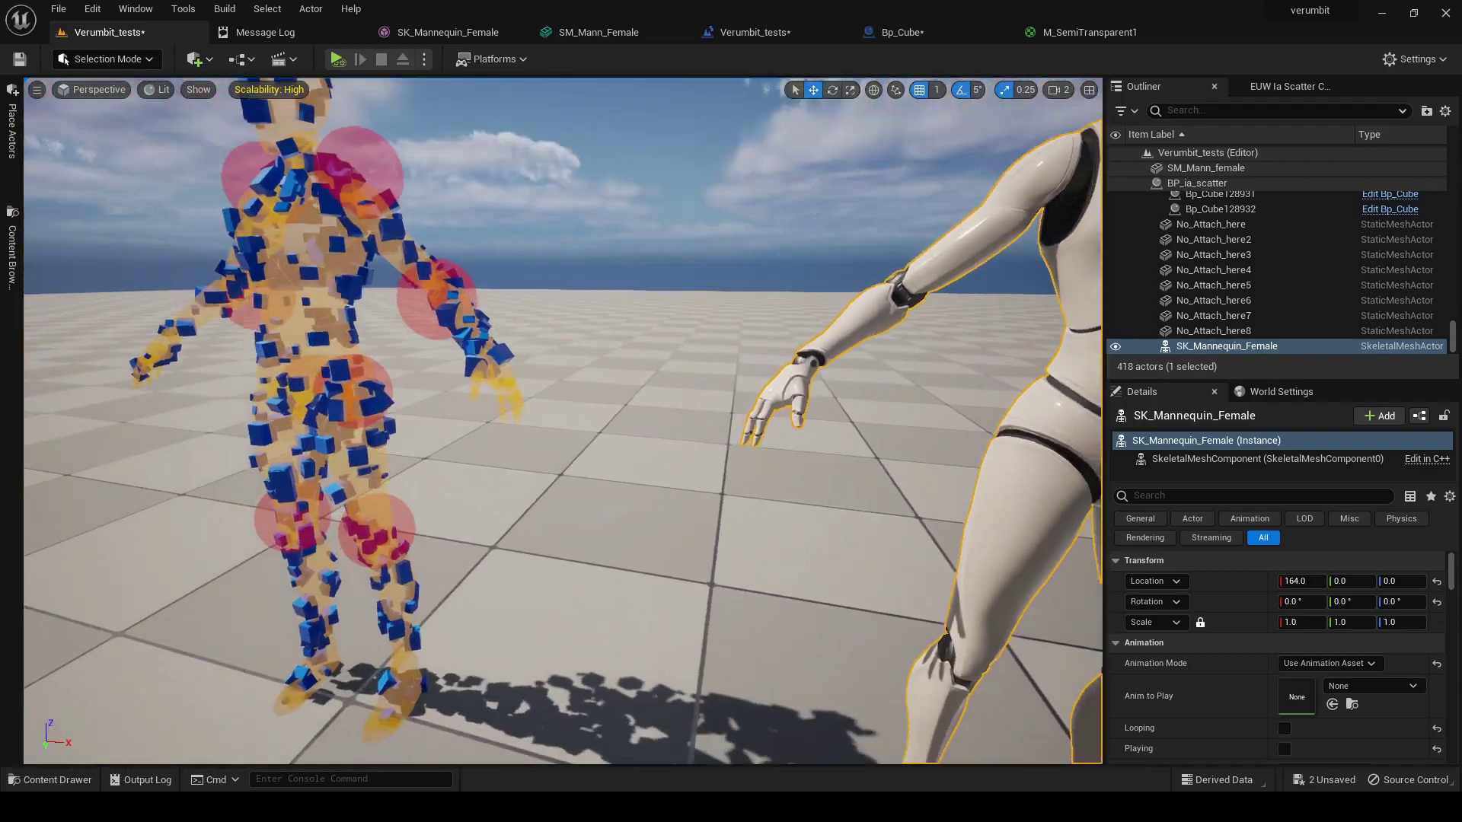
pyautogui.press('f')
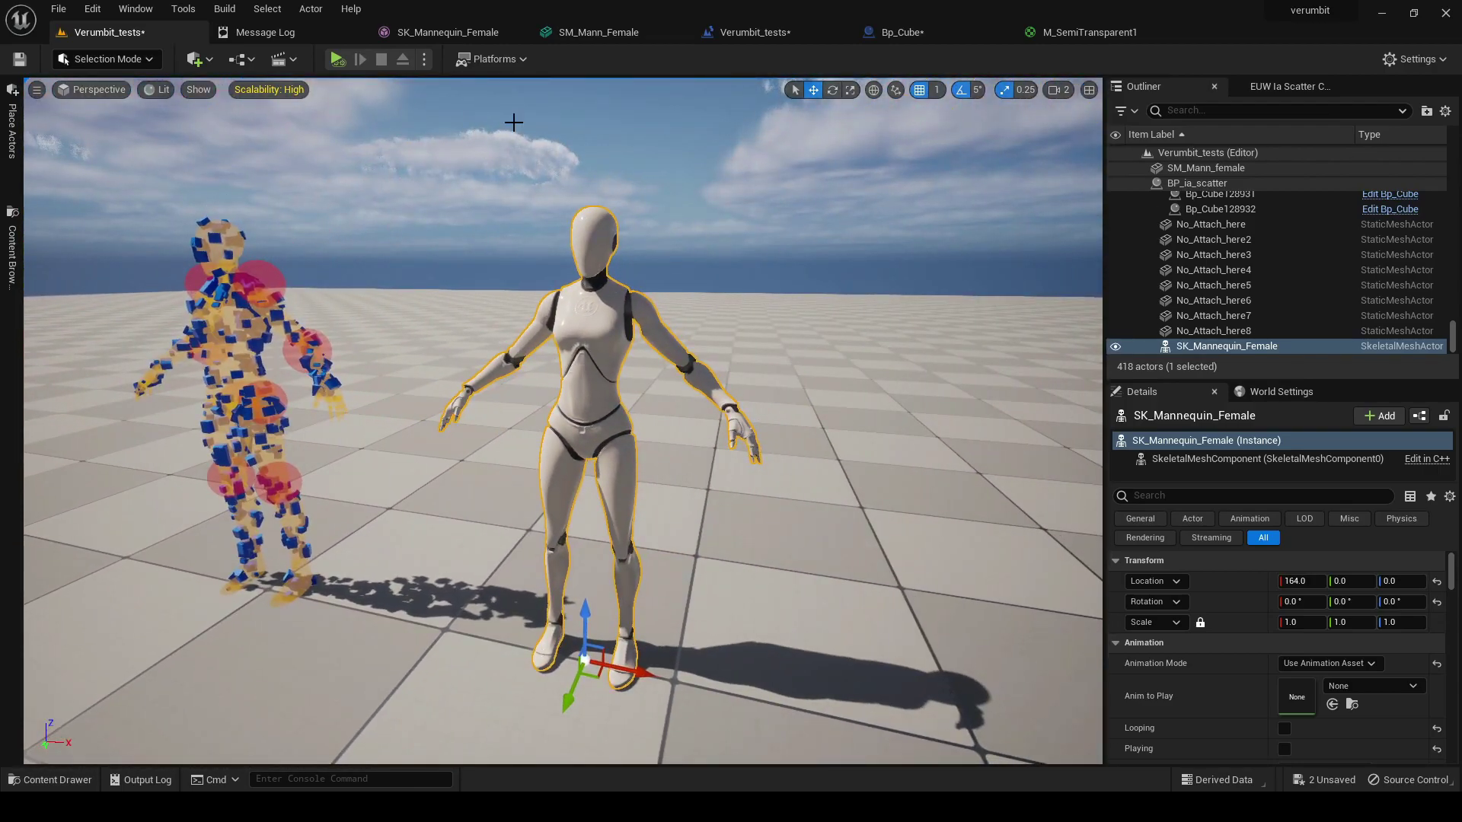
pyautogui.click(594, 33)
pyautogui.click(495, 34)
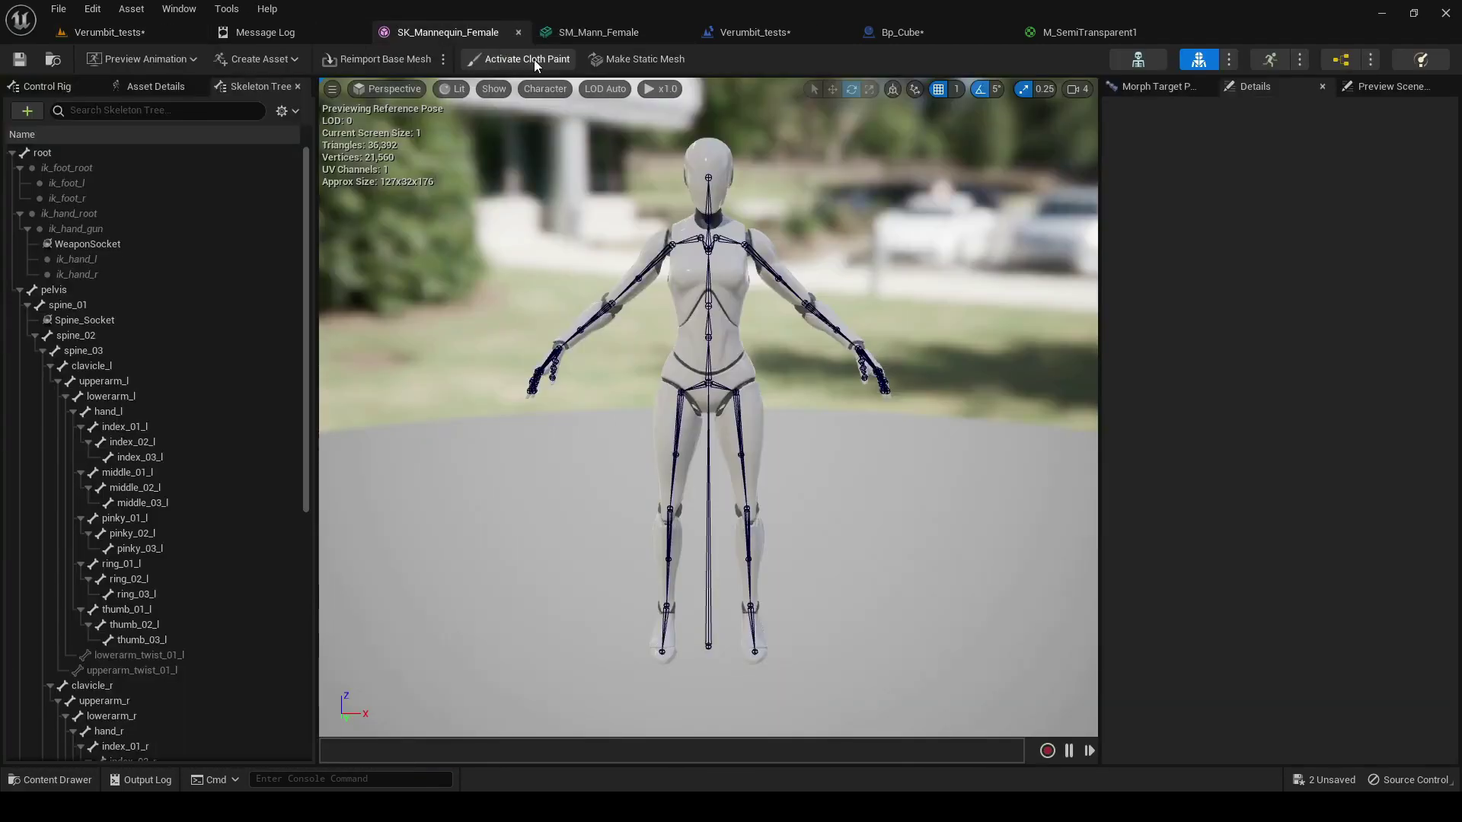
# Open the SM_Mann_Female static mesh and inspect its collision complexity setting and collision display on the model
pyautogui.click(603, 32)
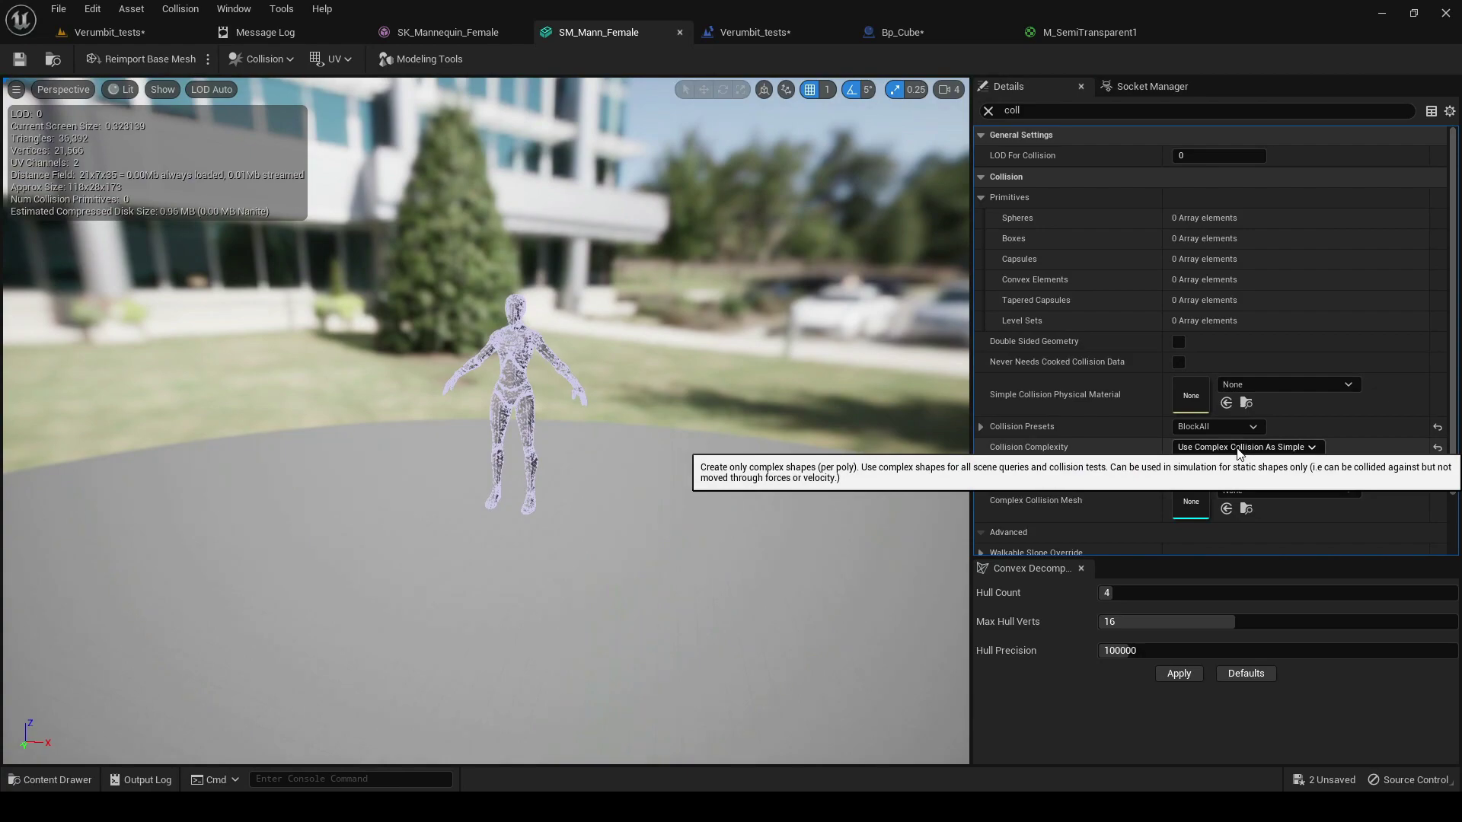
pyautogui.scroll(8, 486, 421)
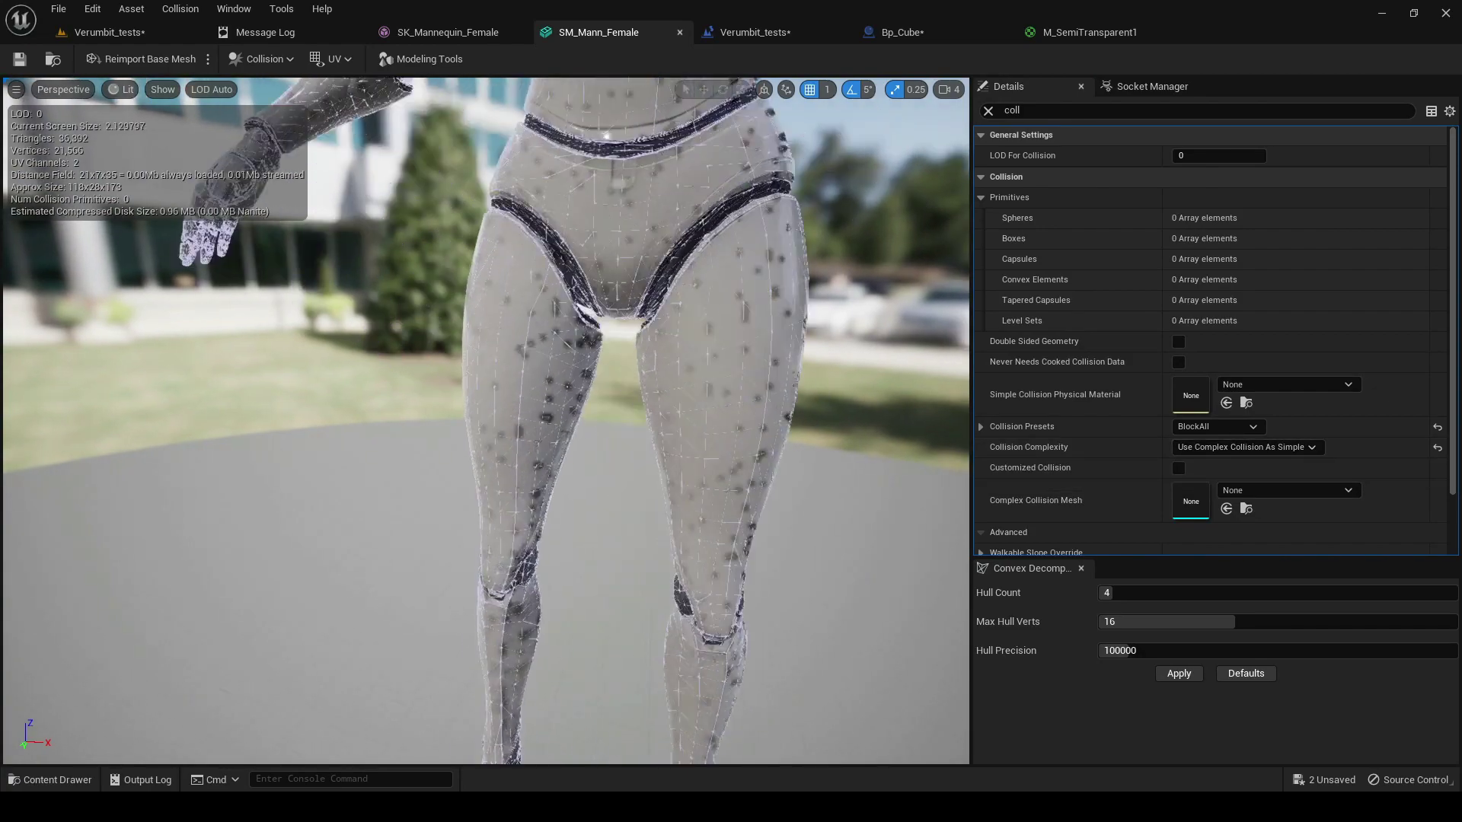
pyautogui.scroll(-4, 486, 421)
pyautogui.click(162, 89)
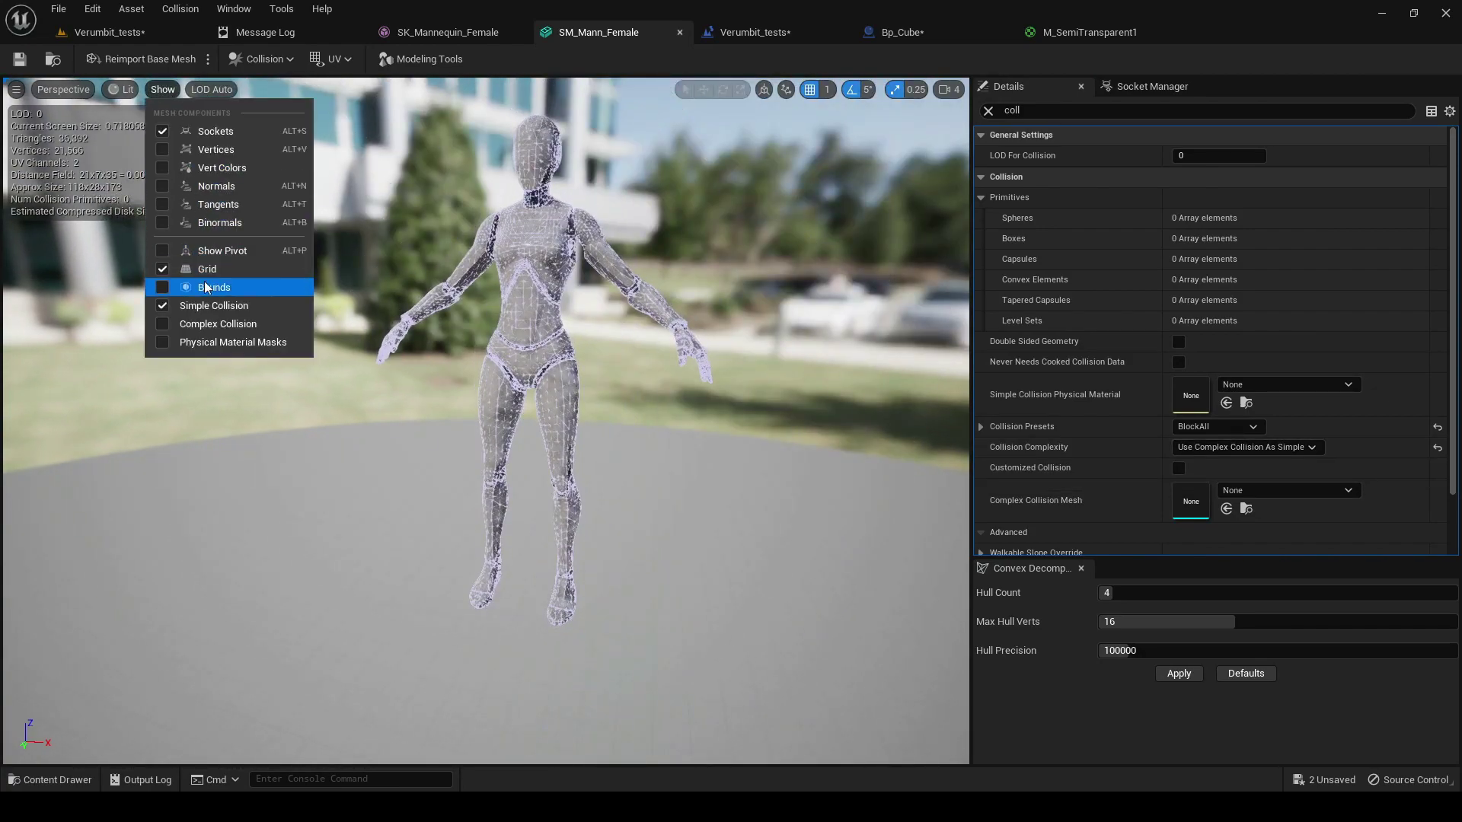
pyautogui.click(564, 236)
pyautogui.scroll(8, 563, 235)
pyautogui.scroll(-4, 564, 236)
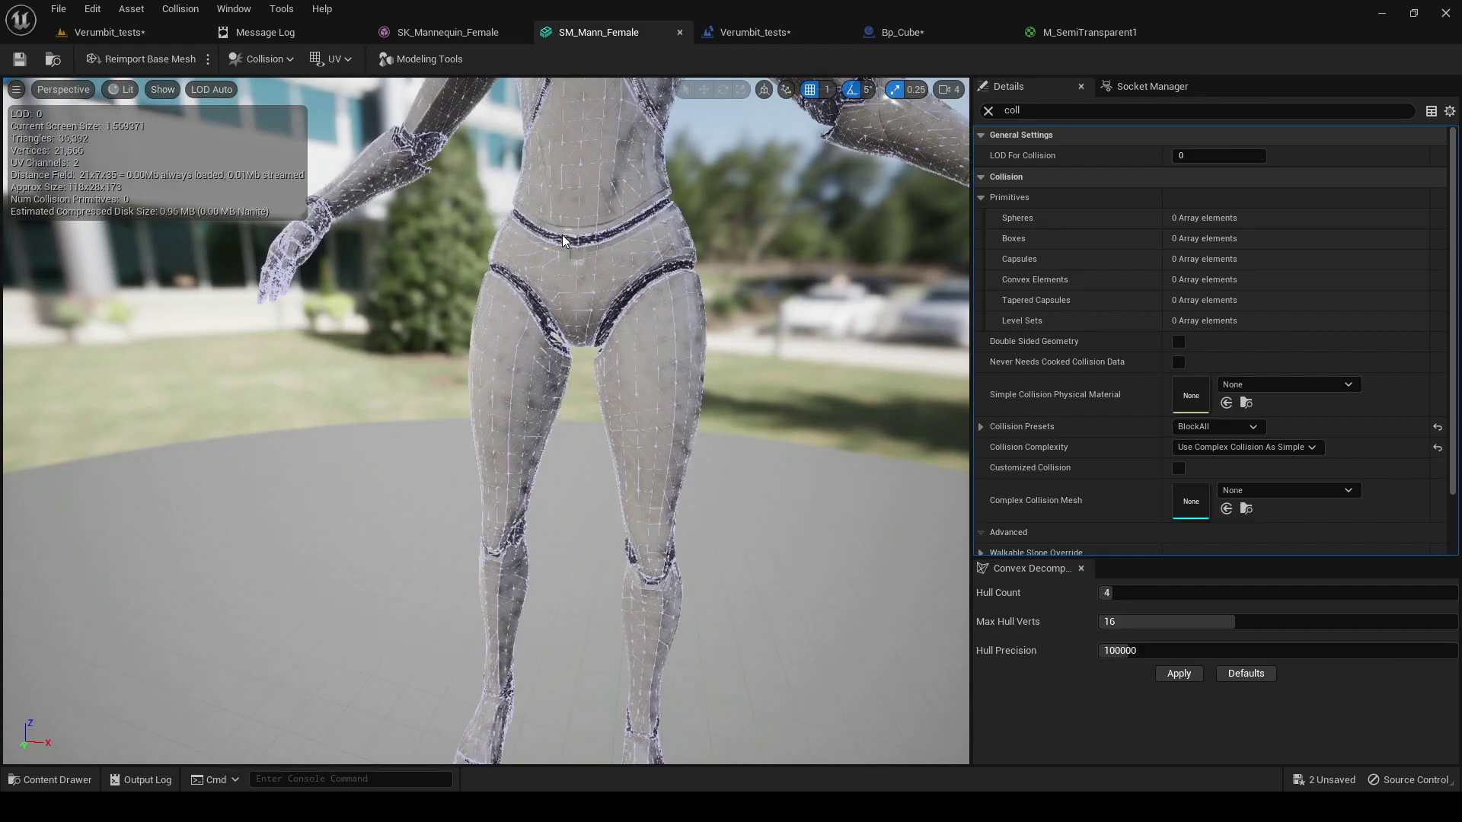
# Return to the Verumbit_tests level, select the cube-covered SM_Mann_female actor and review its static mesh and material assignments
pyautogui.click(117, 33)
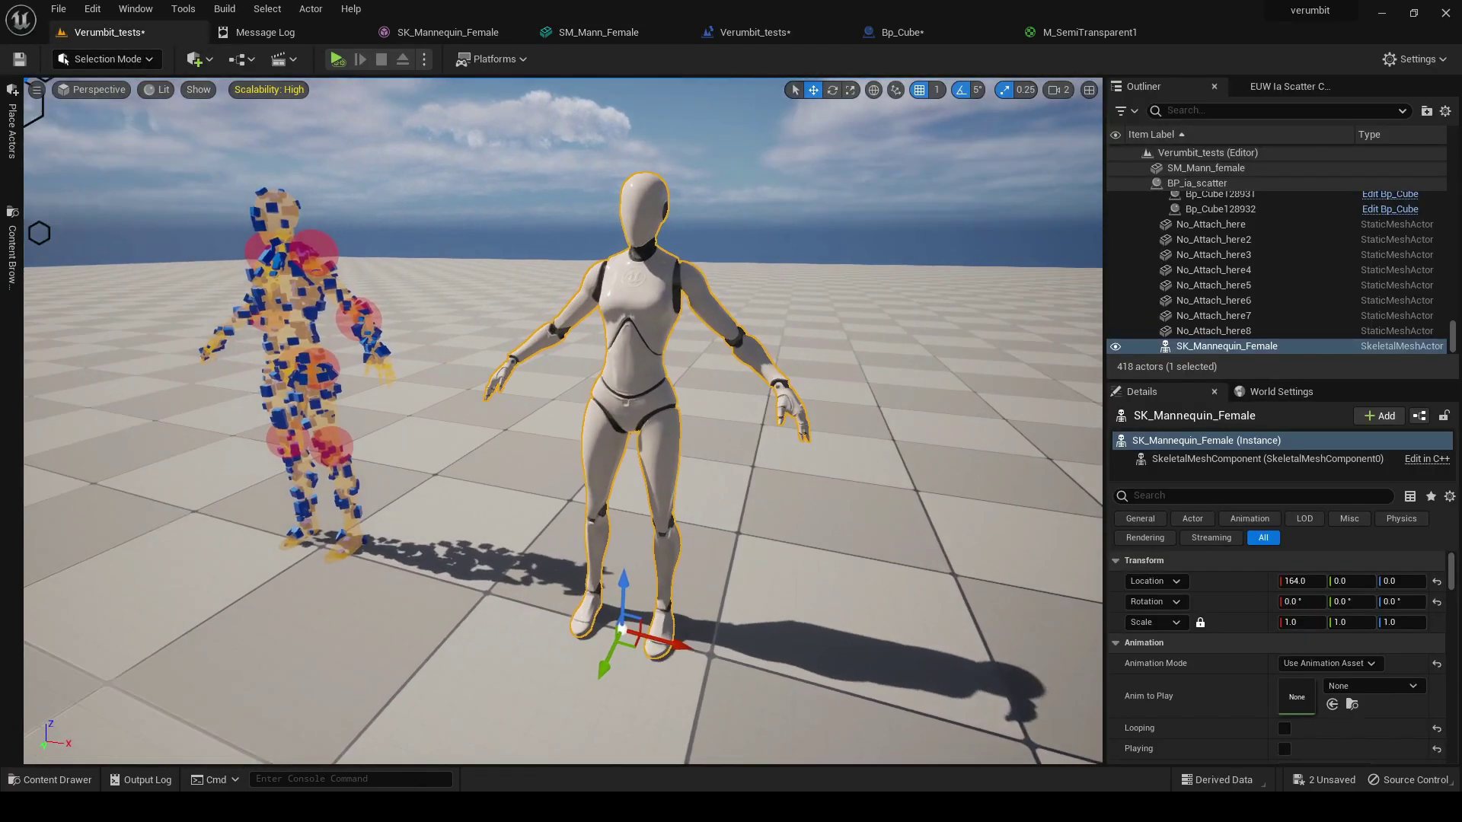
pyautogui.moveTo(564, 421); pyautogui.dragTo(488, 411, button='right')
pyautogui.moveTo(640, 343); pyautogui.dragTo(639, 333, button='right')
pyautogui.click(675, 352)
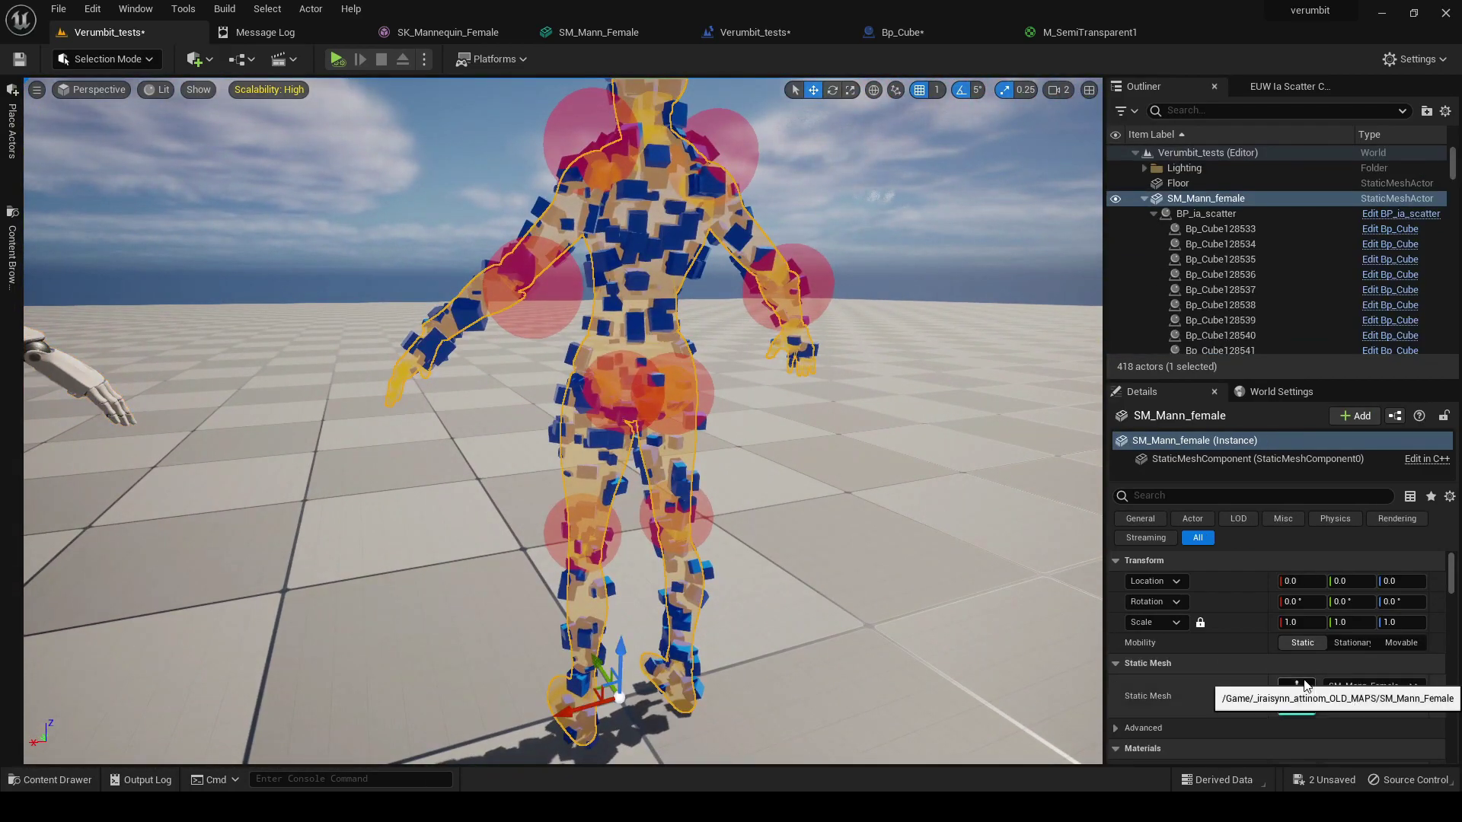
pyautogui.scroll(-5, 1305, 685)
pyautogui.scroll(1, 1303, 644)
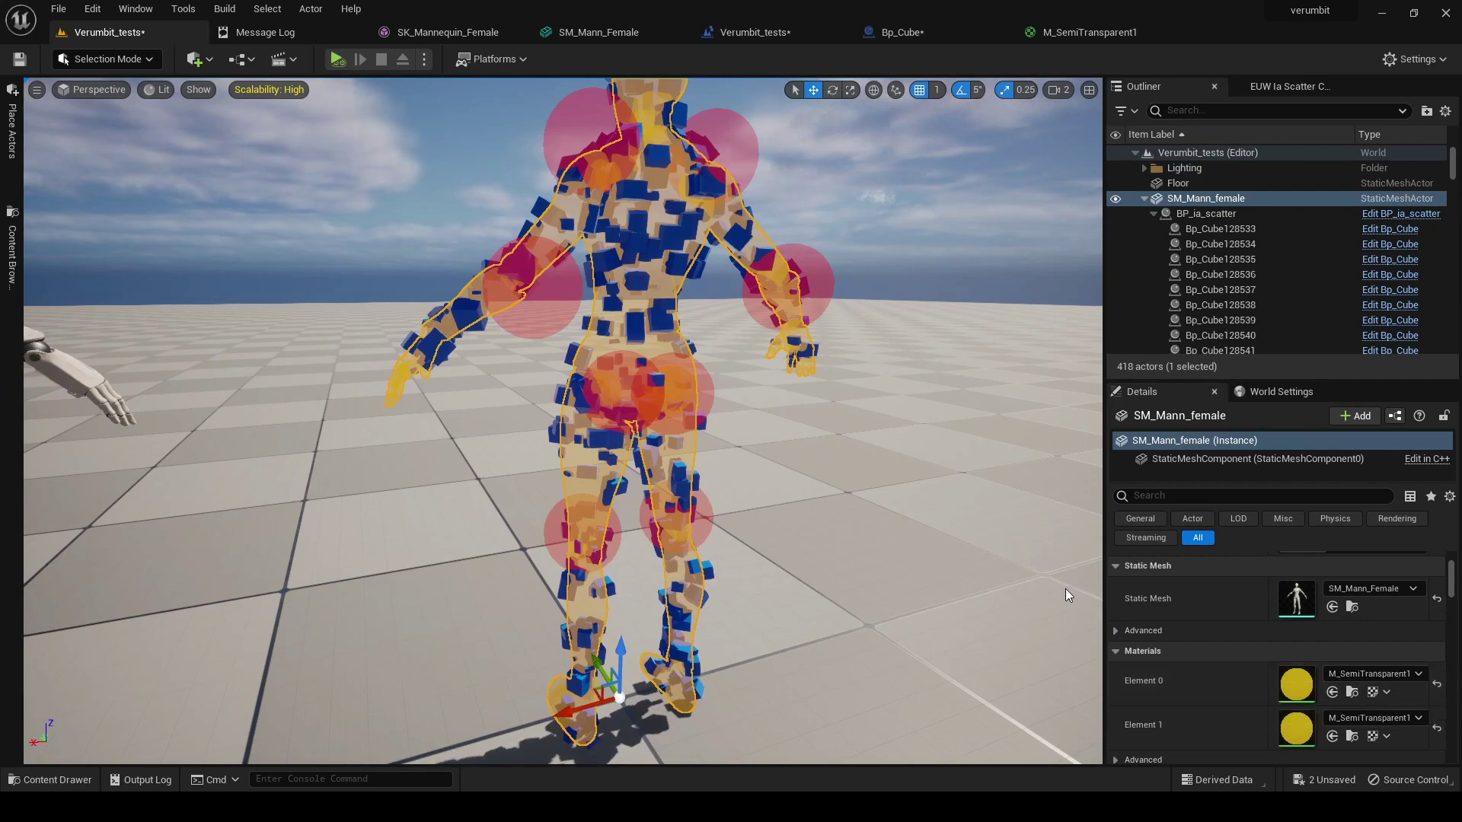
# Open the M_SemiTransparent1 material, inspect its blend mode and opacity constant, and return to the level
pyautogui.doubleClick(1297, 684)
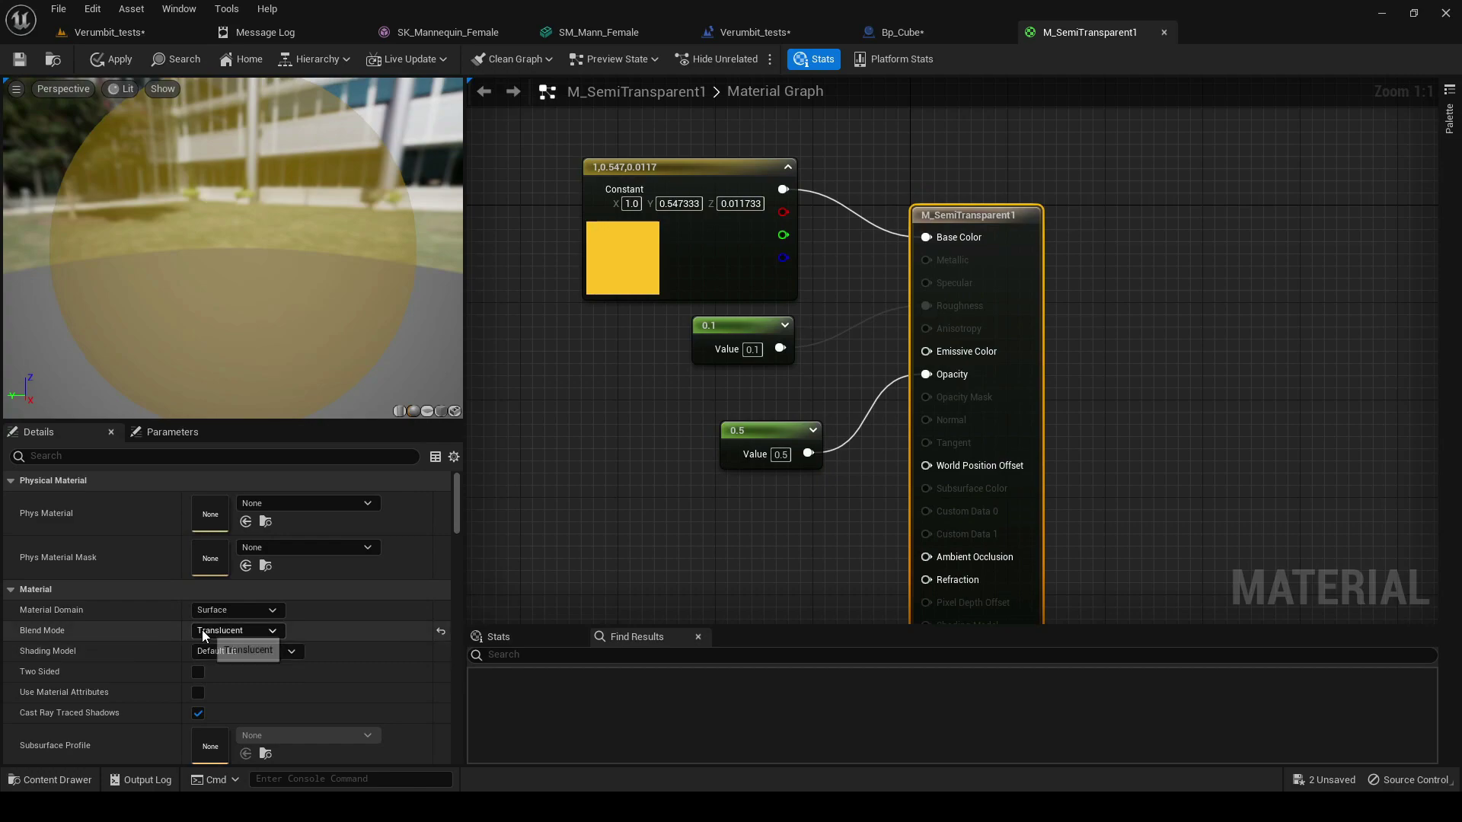
pyautogui.click(734, 434)
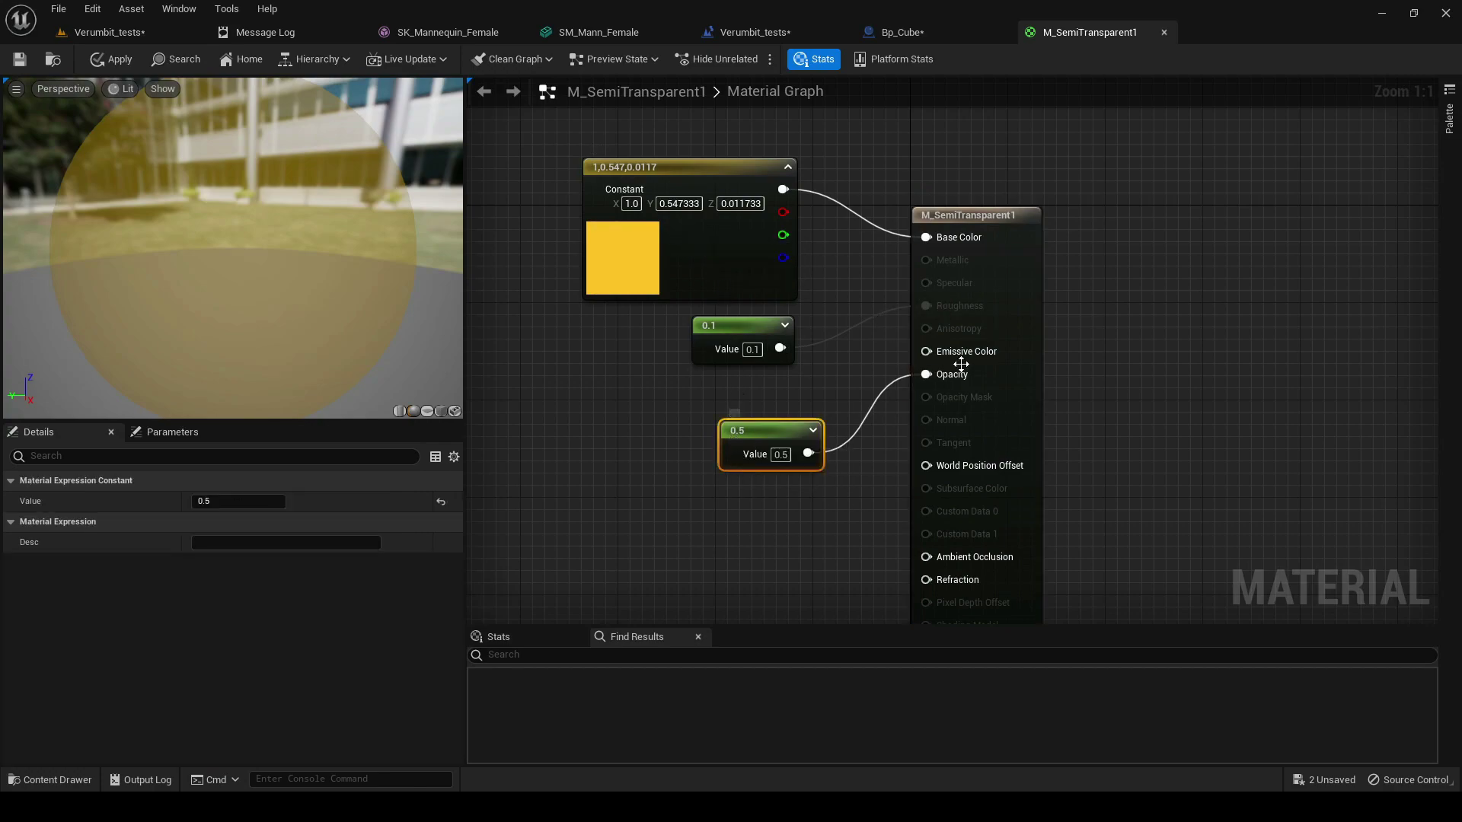
pyautogui.click(149, 36)
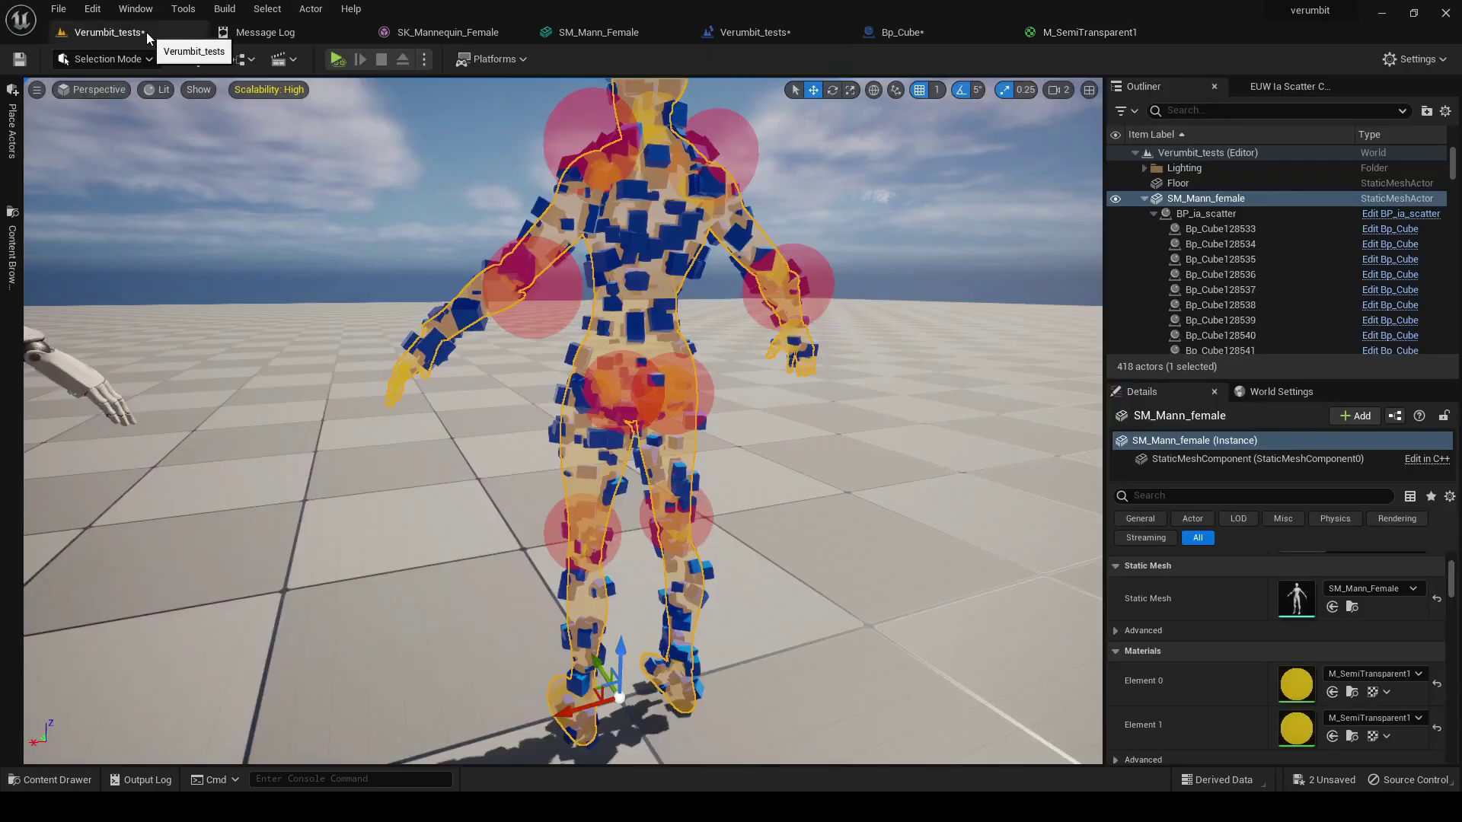
# Select the BP_ia_scatter actor attached to SM_Mann_female and enlarge the area showing its scatter settings
pyautogui.click(1216, 215)
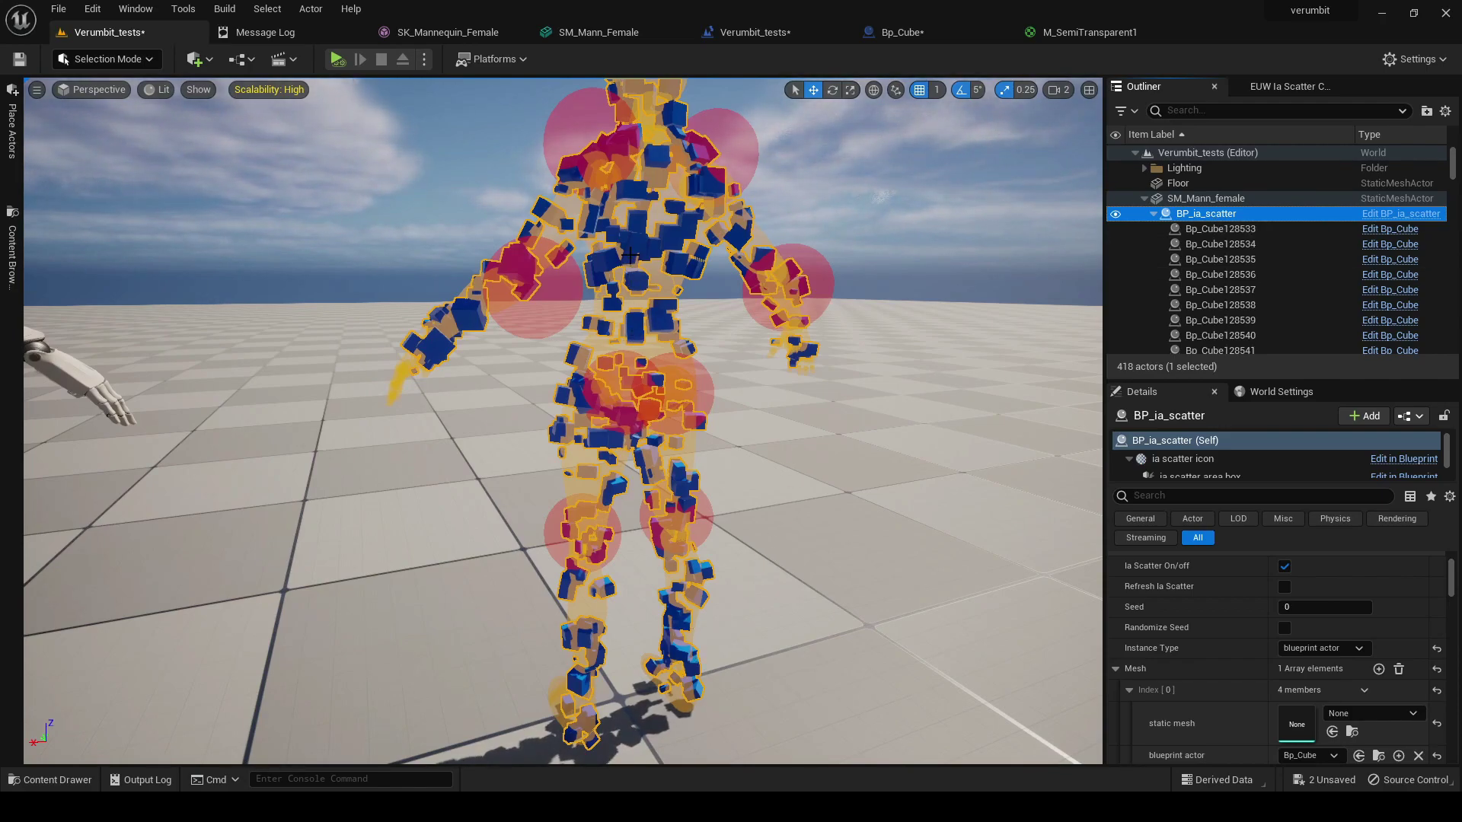
pyautogui.scroll(-3, 1309, 656)
pyautogui.scroll(4, 1315, 636)
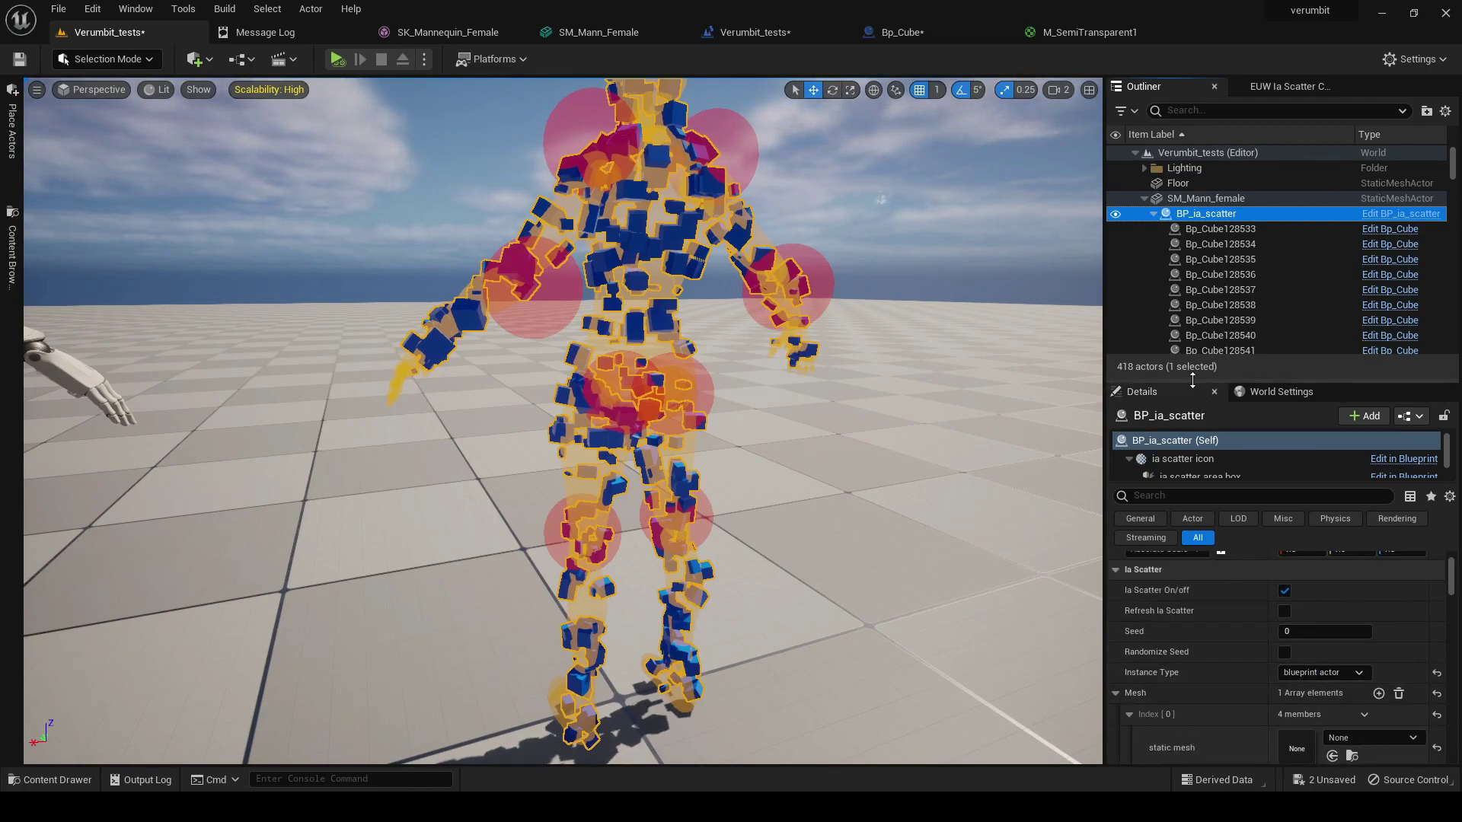
pyautogui.moveTo(1196, 378); pyautogui.dragTo(1195, 284)
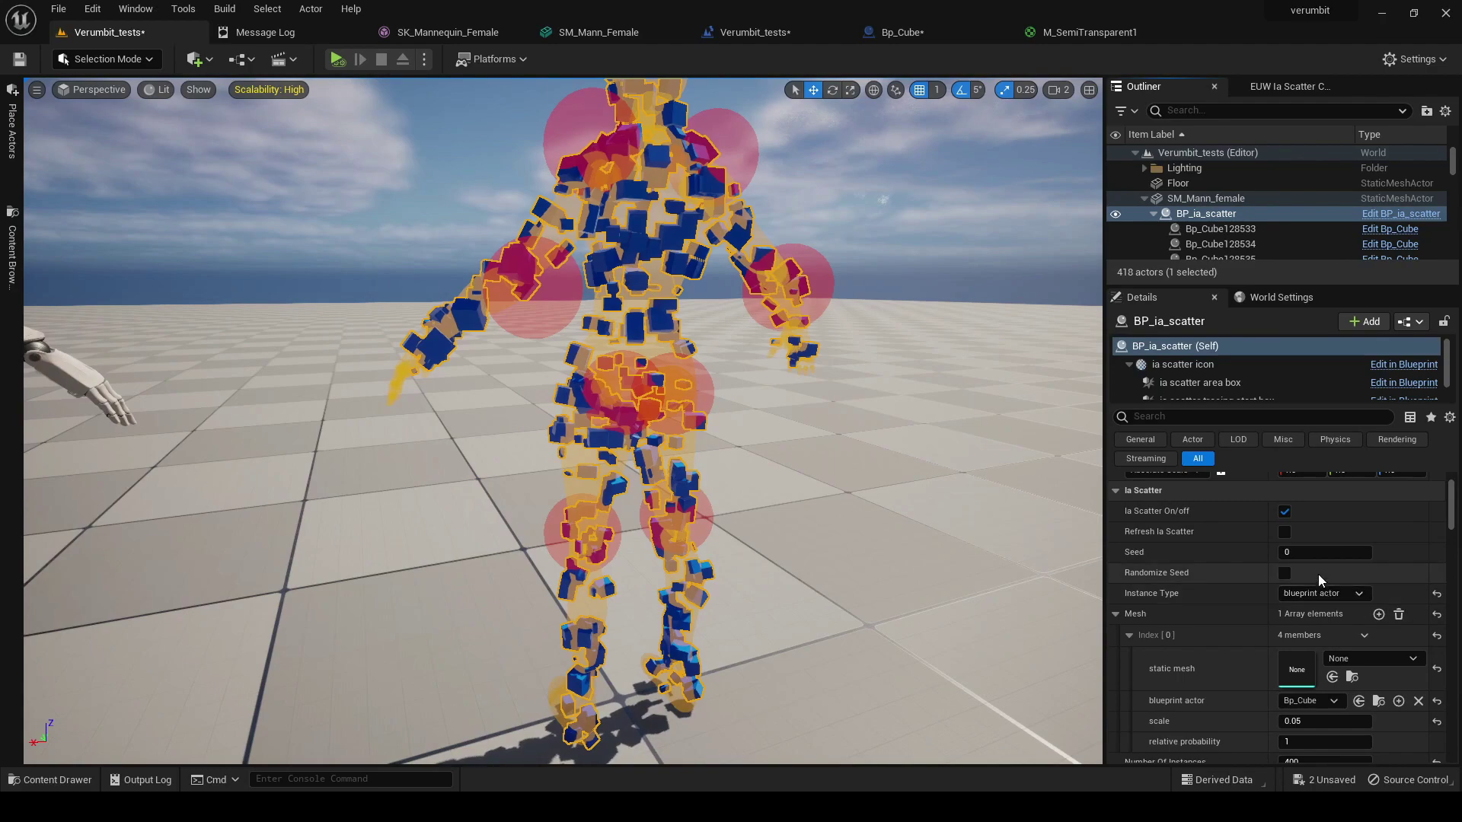
# Check the scatter's Instance Type options and the collision settings of the Bp_Cube blueprint, then return to the level
pyautogui.click(1322, 595)
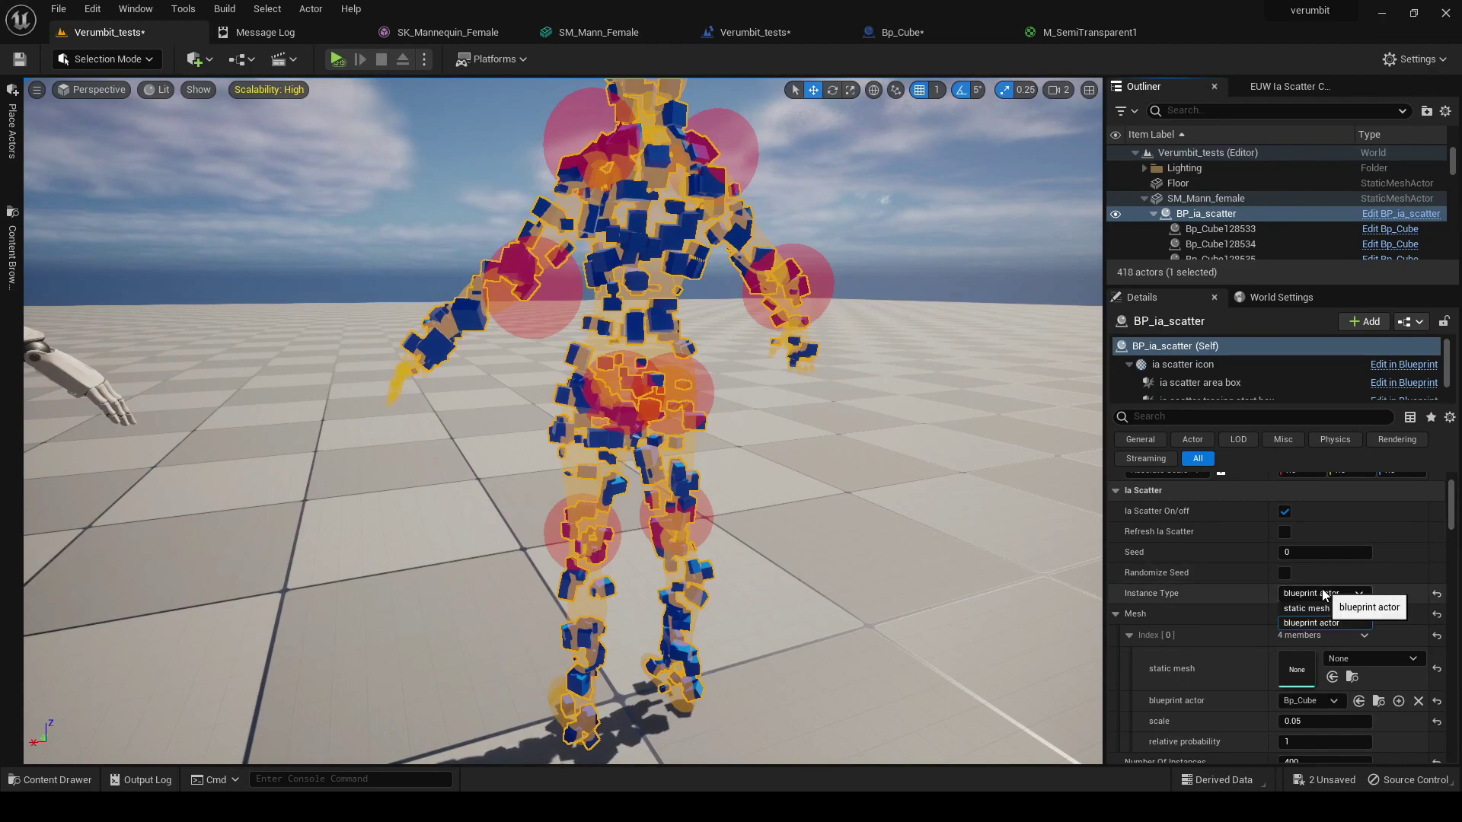
pyautogui.click(1392, 579)
pyautogui.click(938, 26)
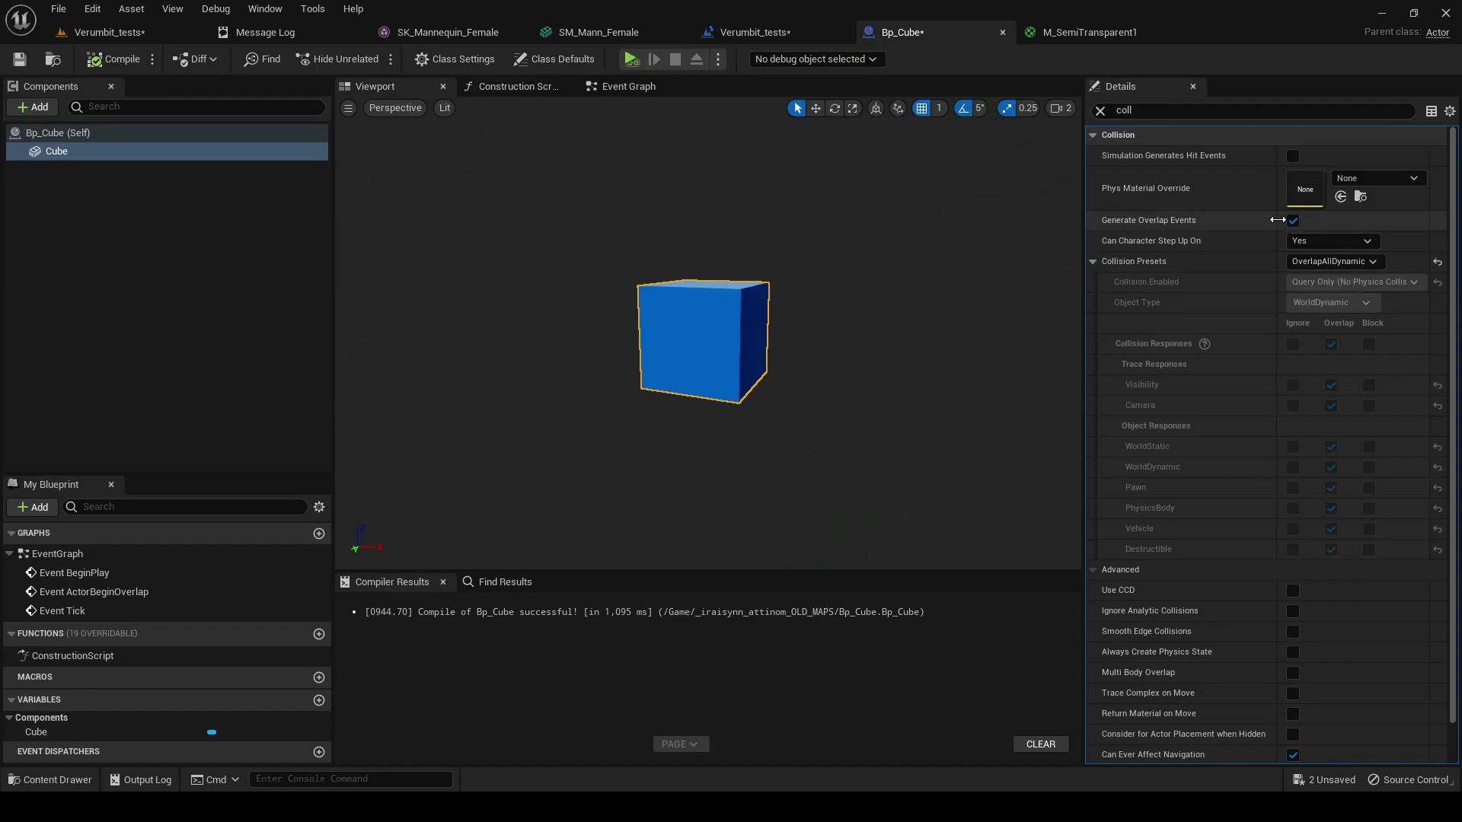
pyautogui.click(102, 32)
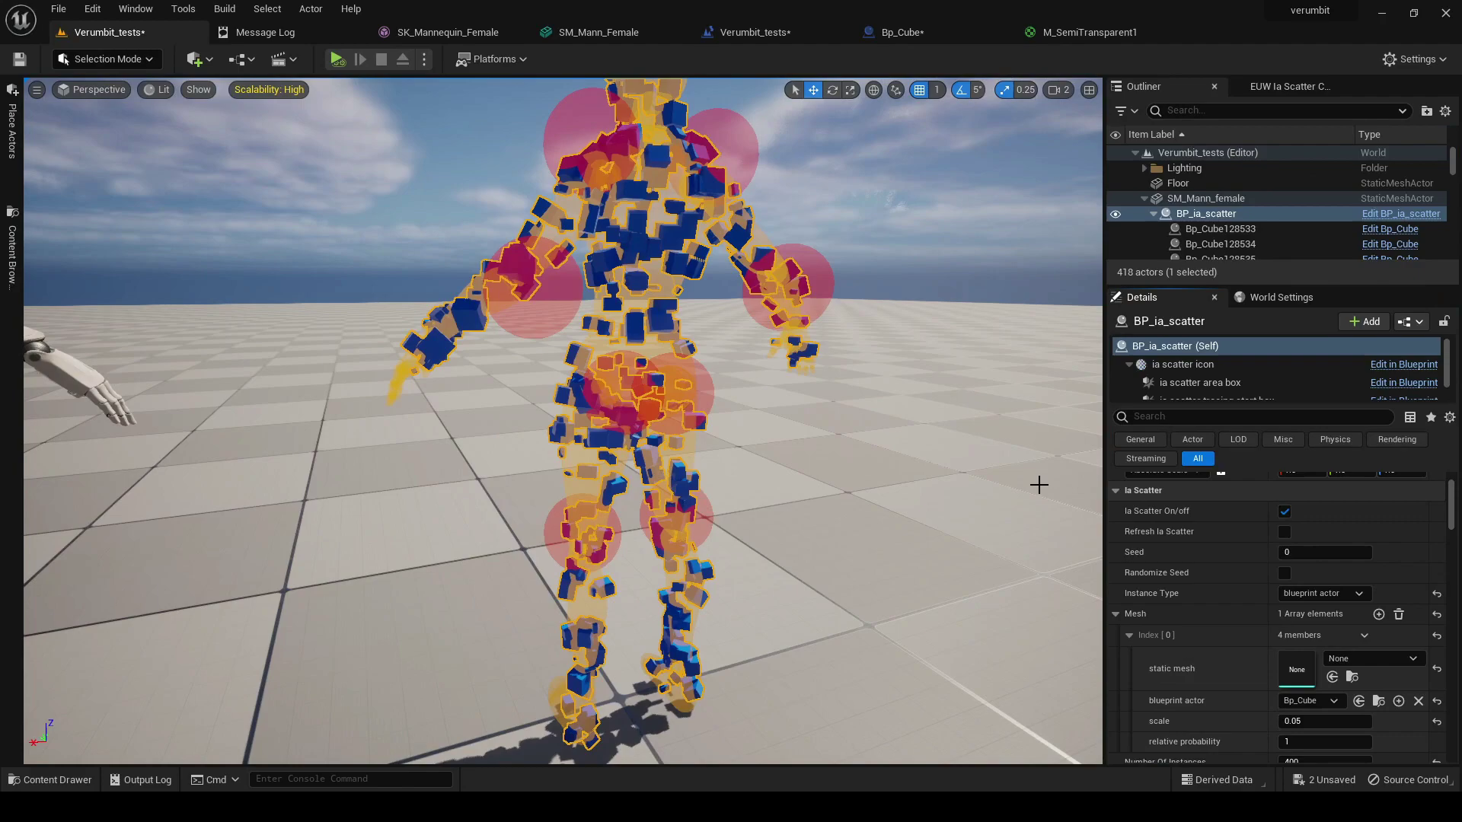
# Try 800 as the scatter's Number Of Instances, then set it to 400
pyautogui.scroll(-3, 1340, 740)
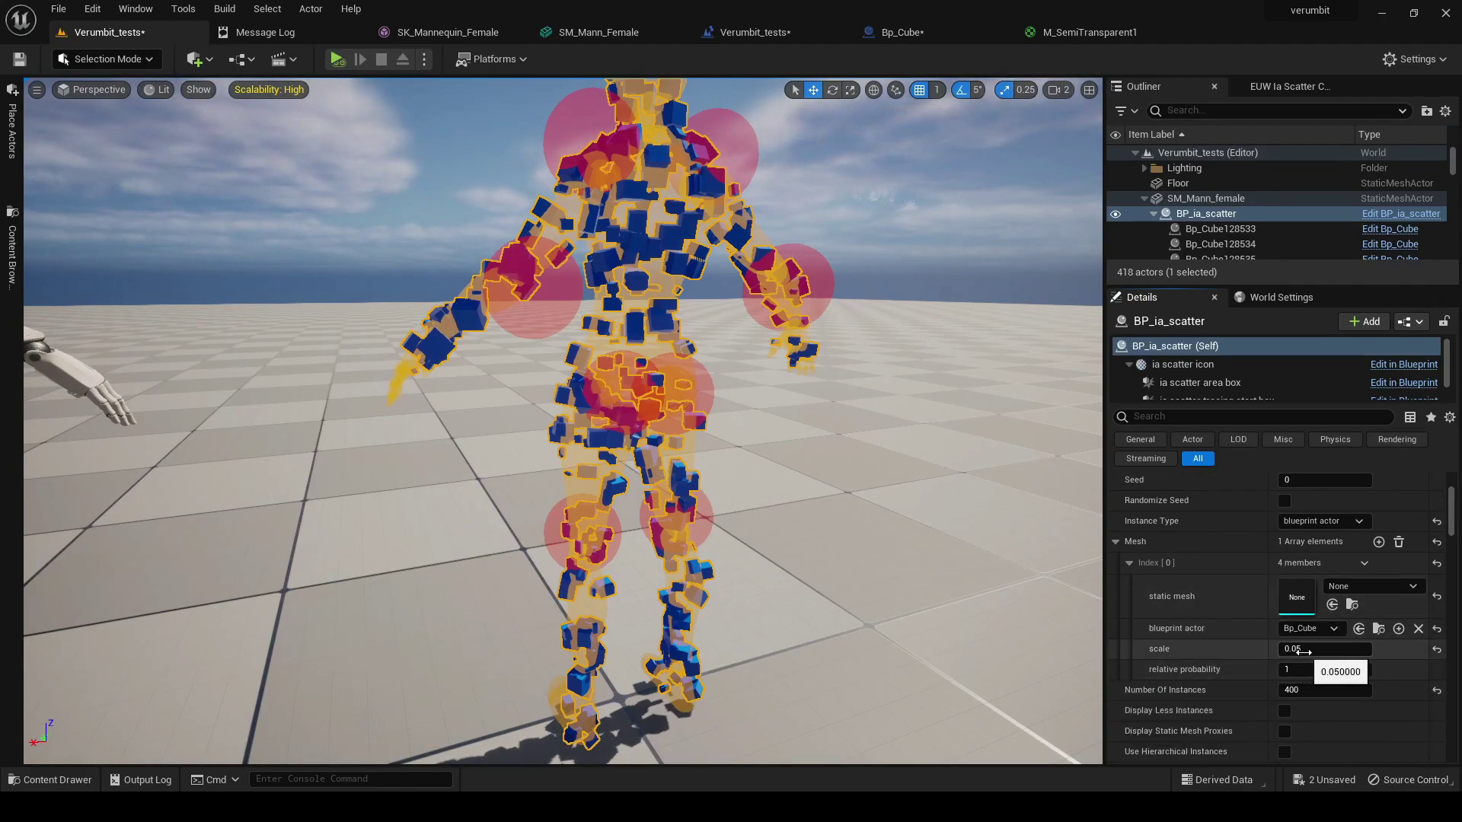
pyautogui.click(1325, 690)
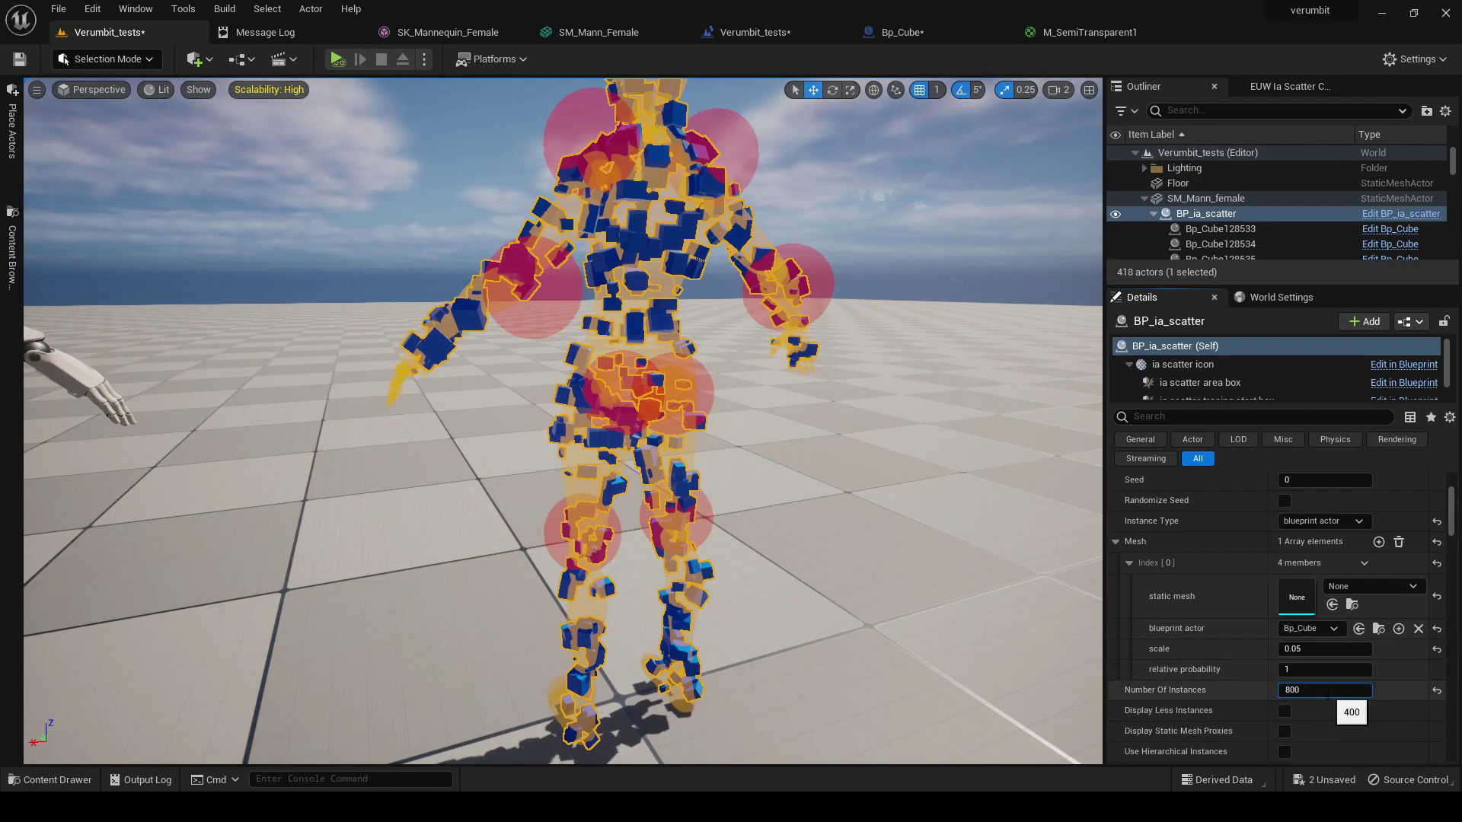
pyautogui.press('Return')
pyautogui.write('400')
pyautogui.press('Return')
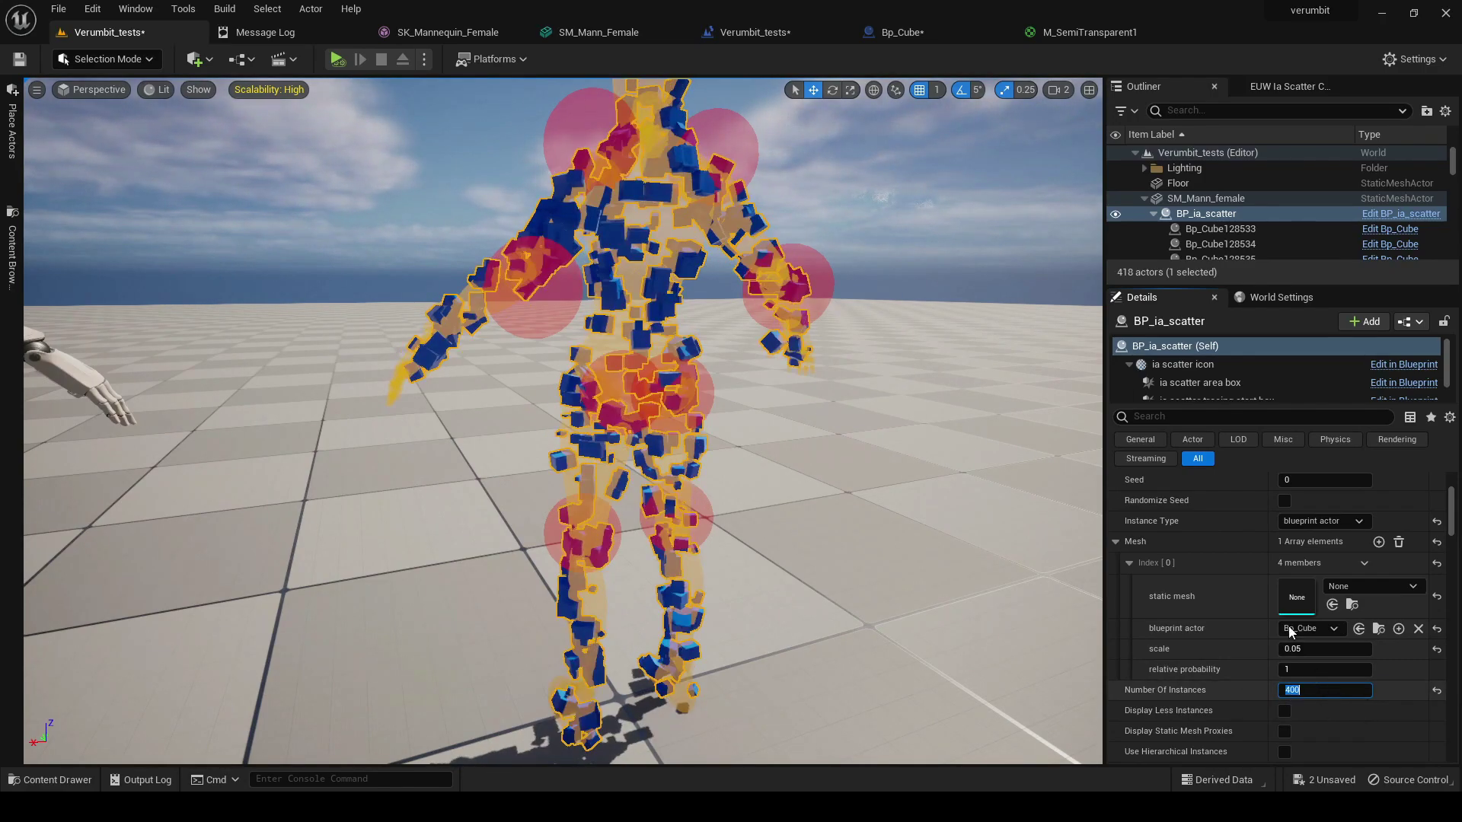
# Try Random Uniform Scale Max values of 2 and 1 for the scattered cubes, then set it to 0.7
pyautogui.scroll(-5, 1279, 617)
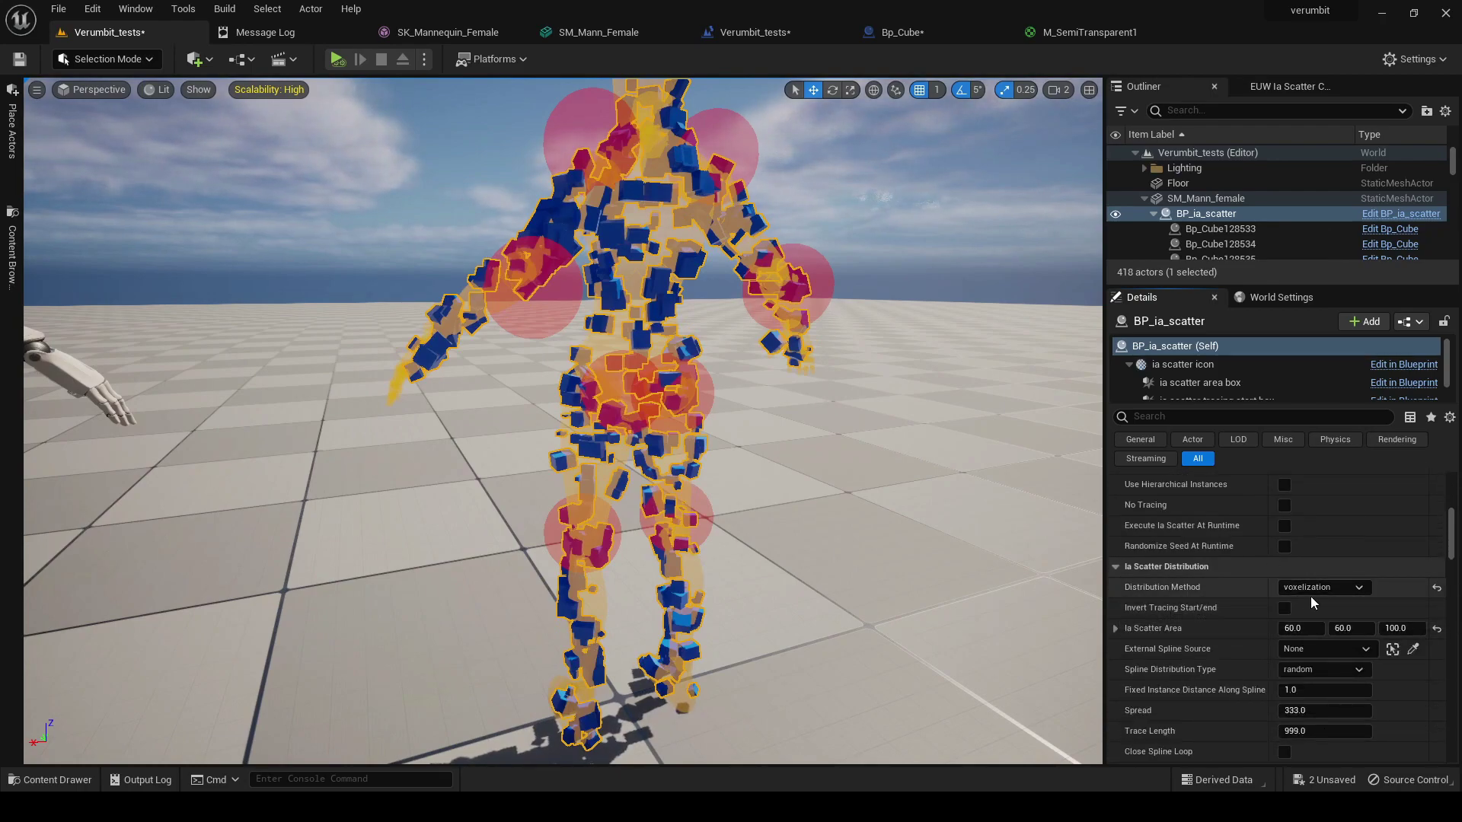
pyautogui.scroll(-5, 1340, 632)
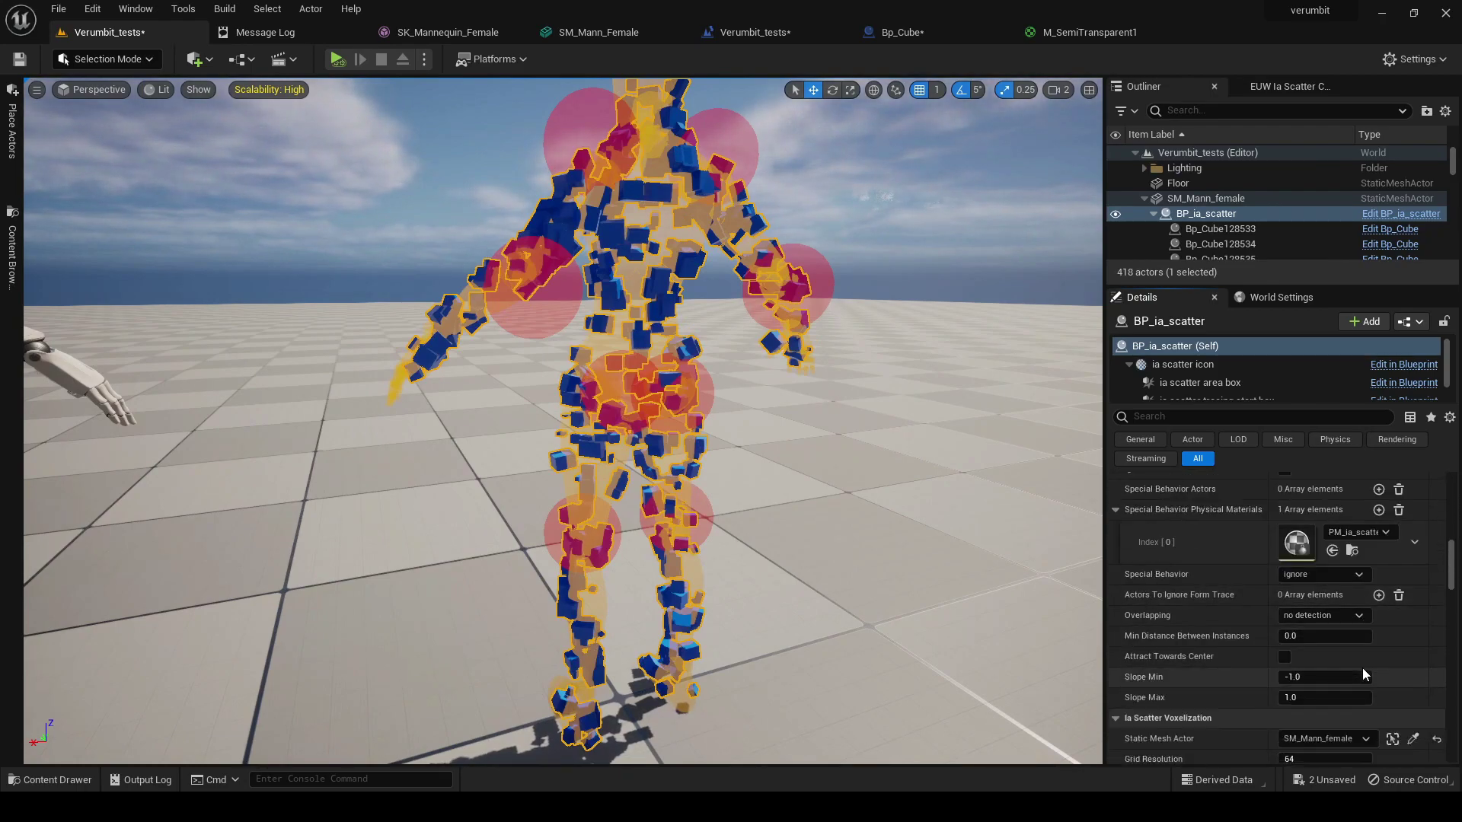
pyautogui.scroll(-8, 1363, 674)
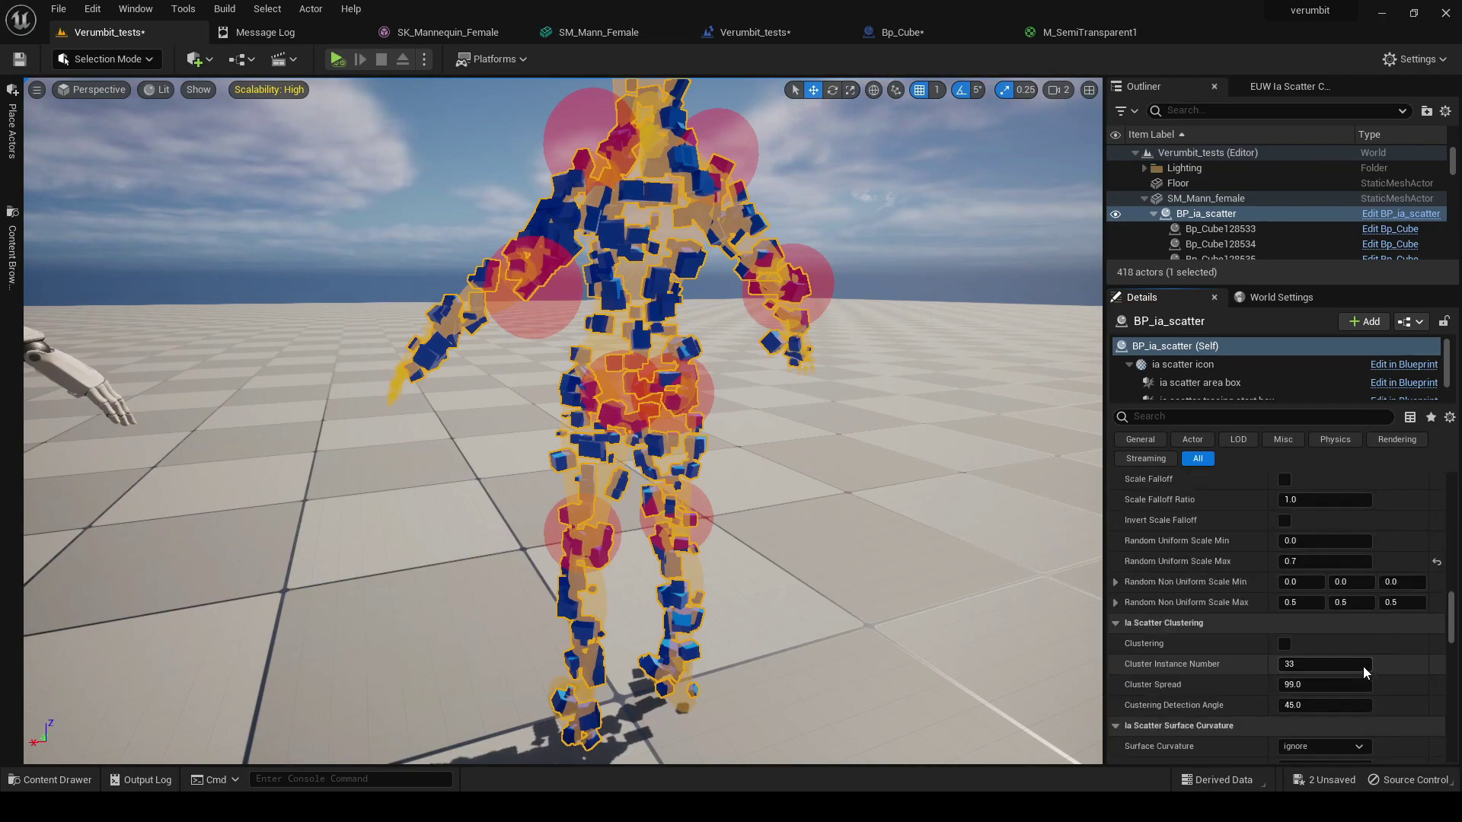
pyautogui.scroll(-1, 1365, 671)
pyautogui.click(1324, 537)
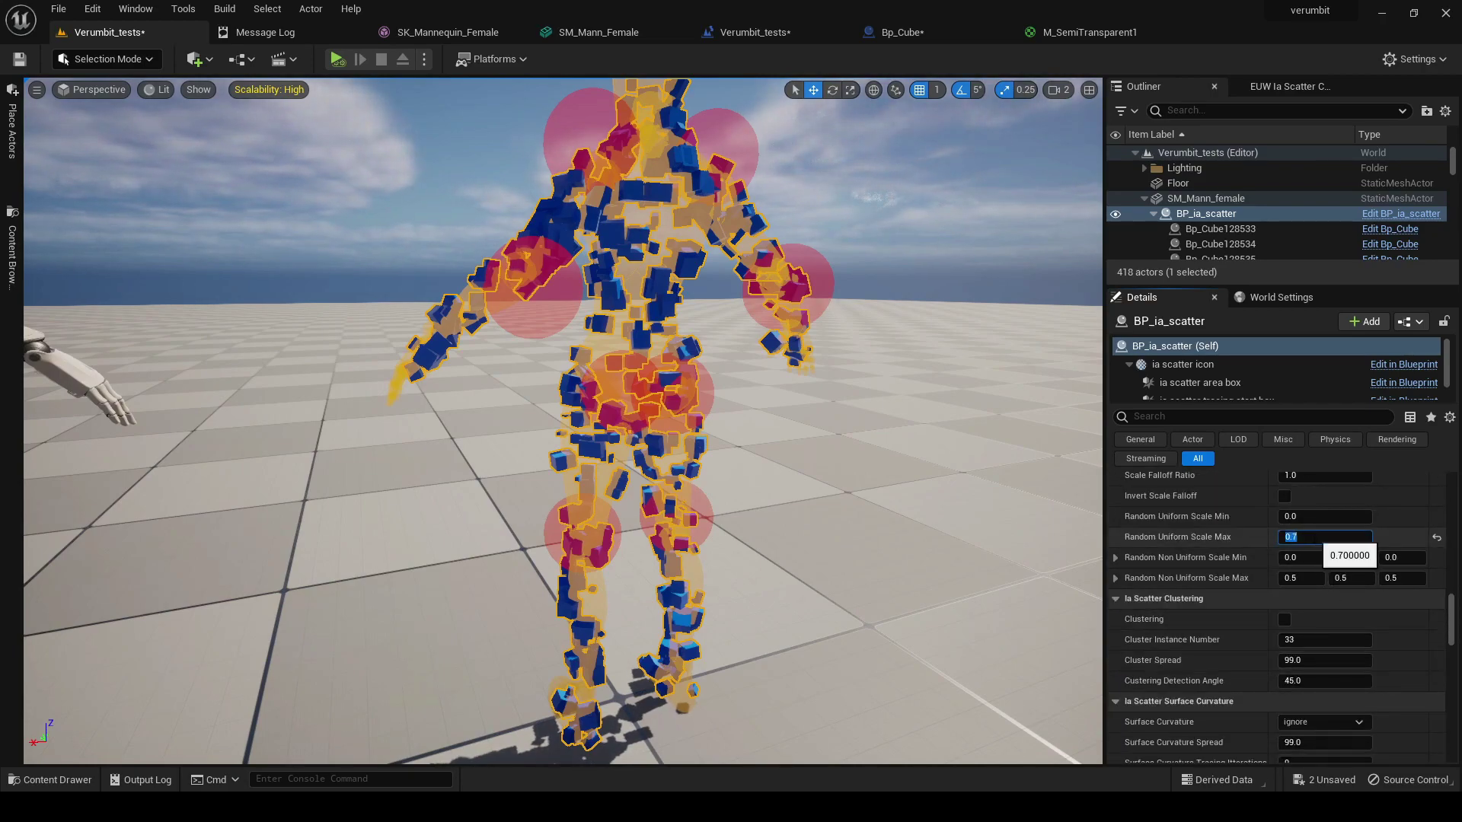
pyautogui.write('2')
pyautogui.press('Return')
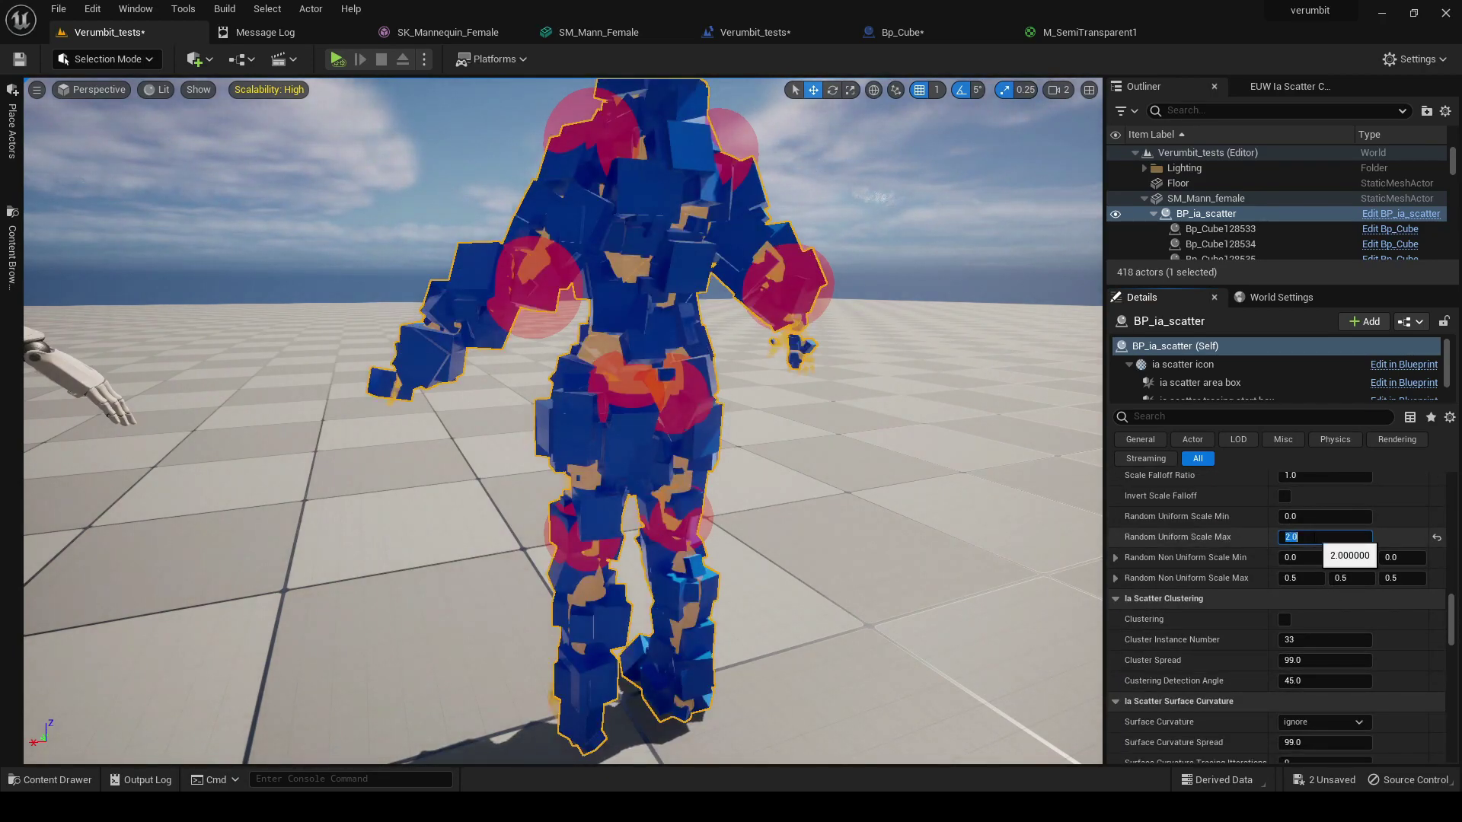
pyautogui.write('1')
pyautogui.press('Return')
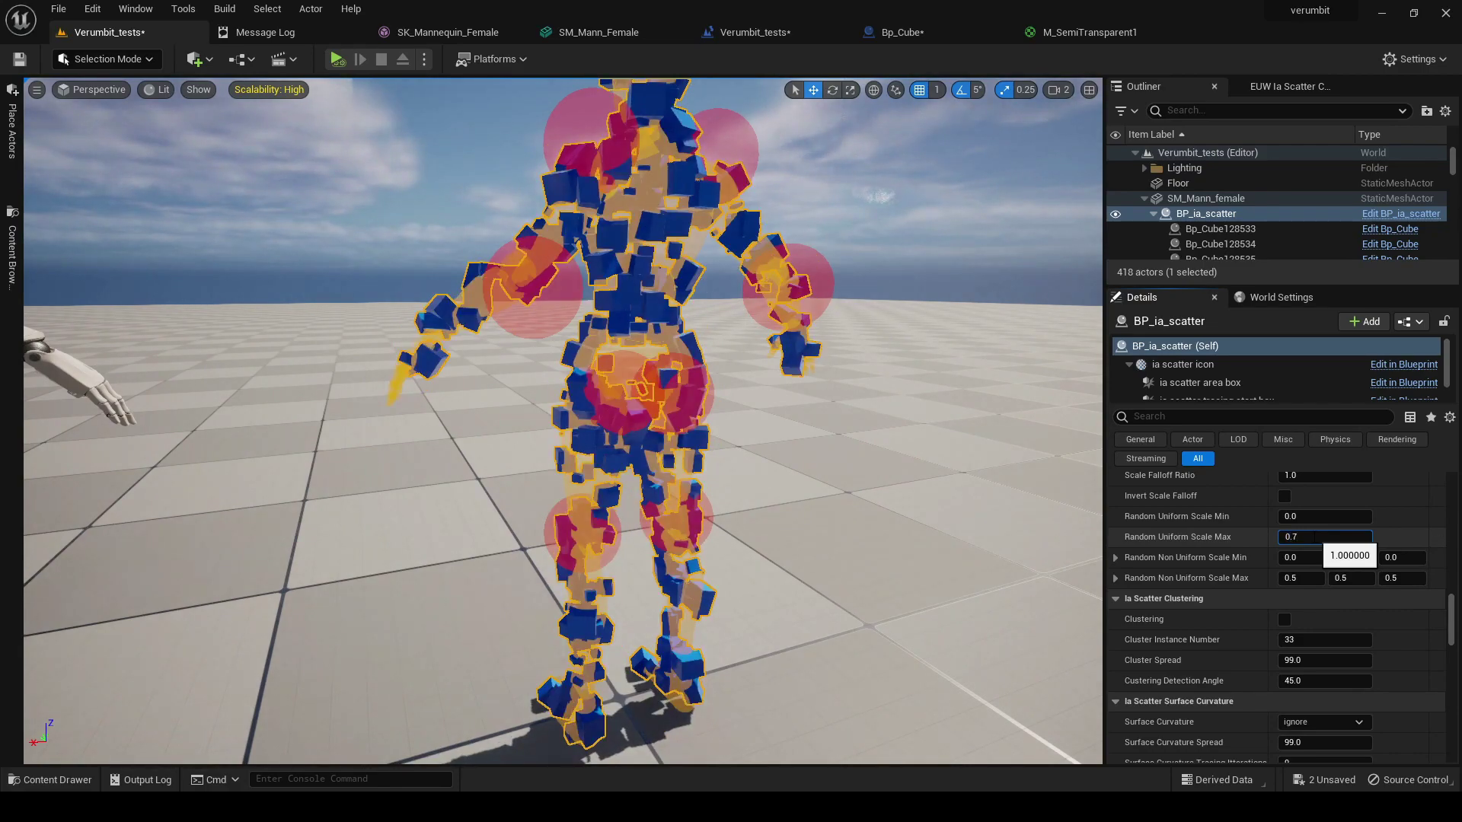
pyautogui.press('Return')
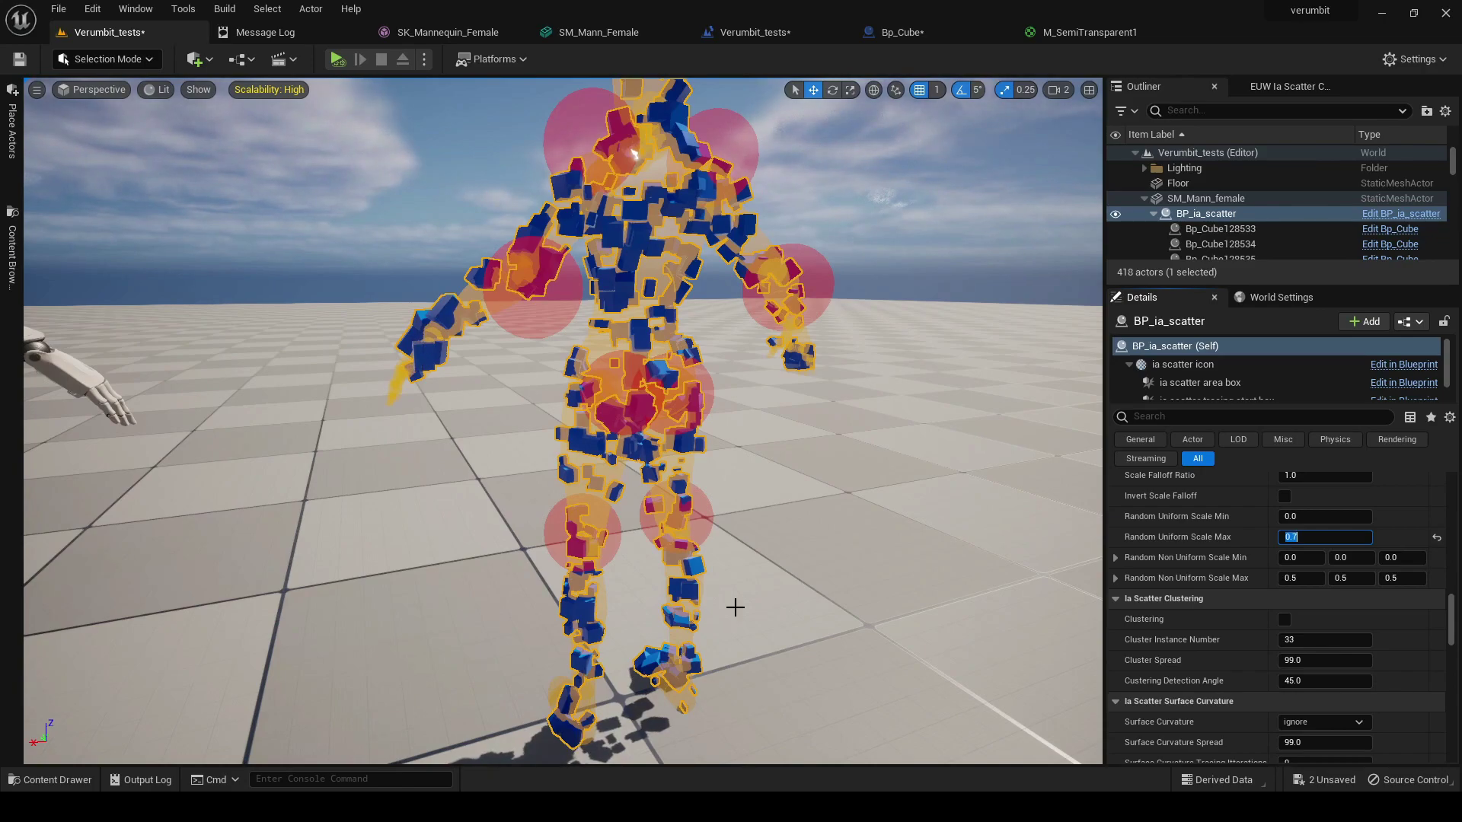
# Refresh the Ia Scatter several times to generate new random cube placements on the mannequin
pyautogui.moveTo(1451, 619); pyautogui.dragTo(1451, 491)
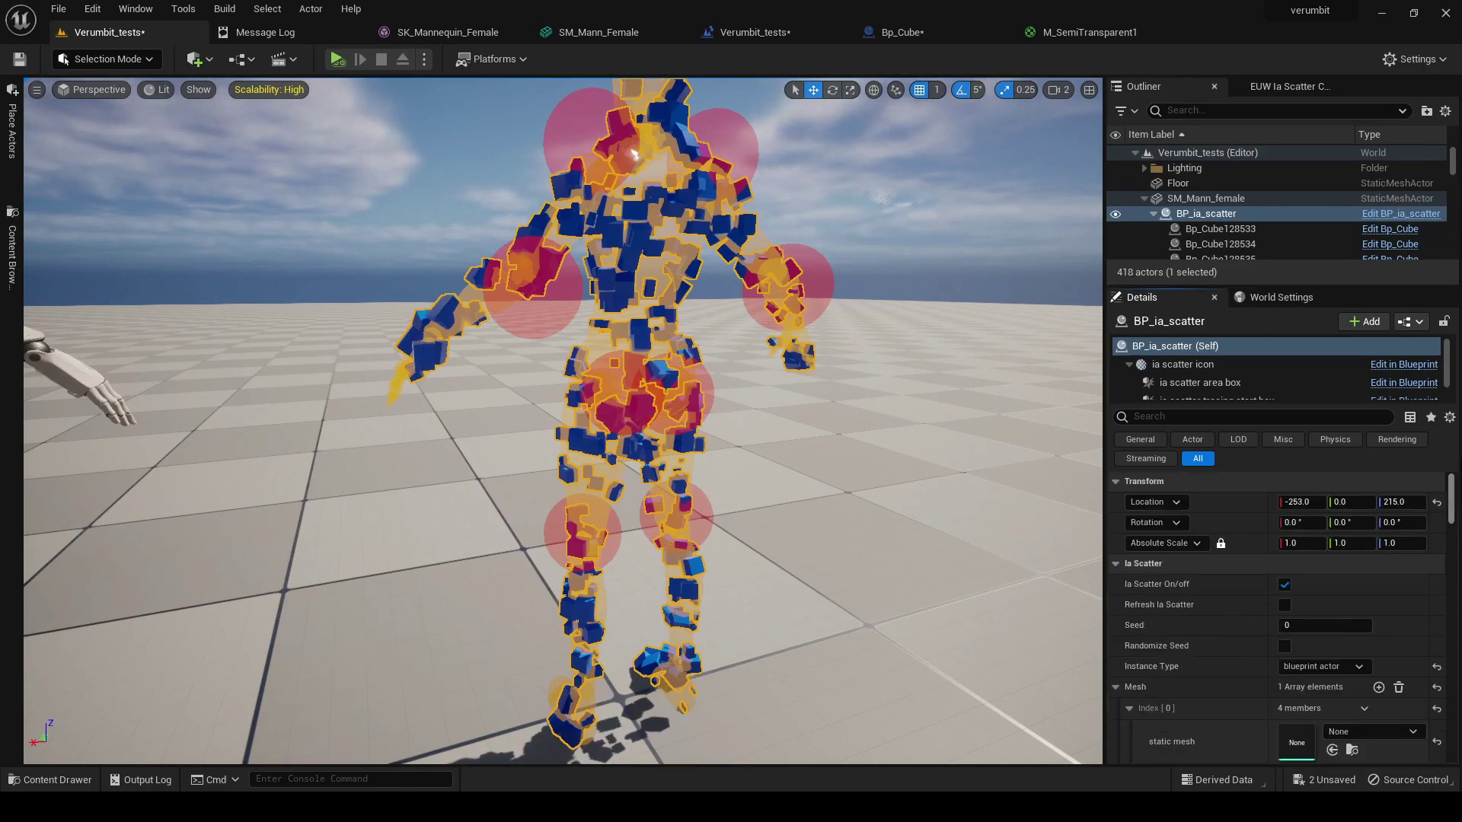
pyautogui.click(1285, 605)
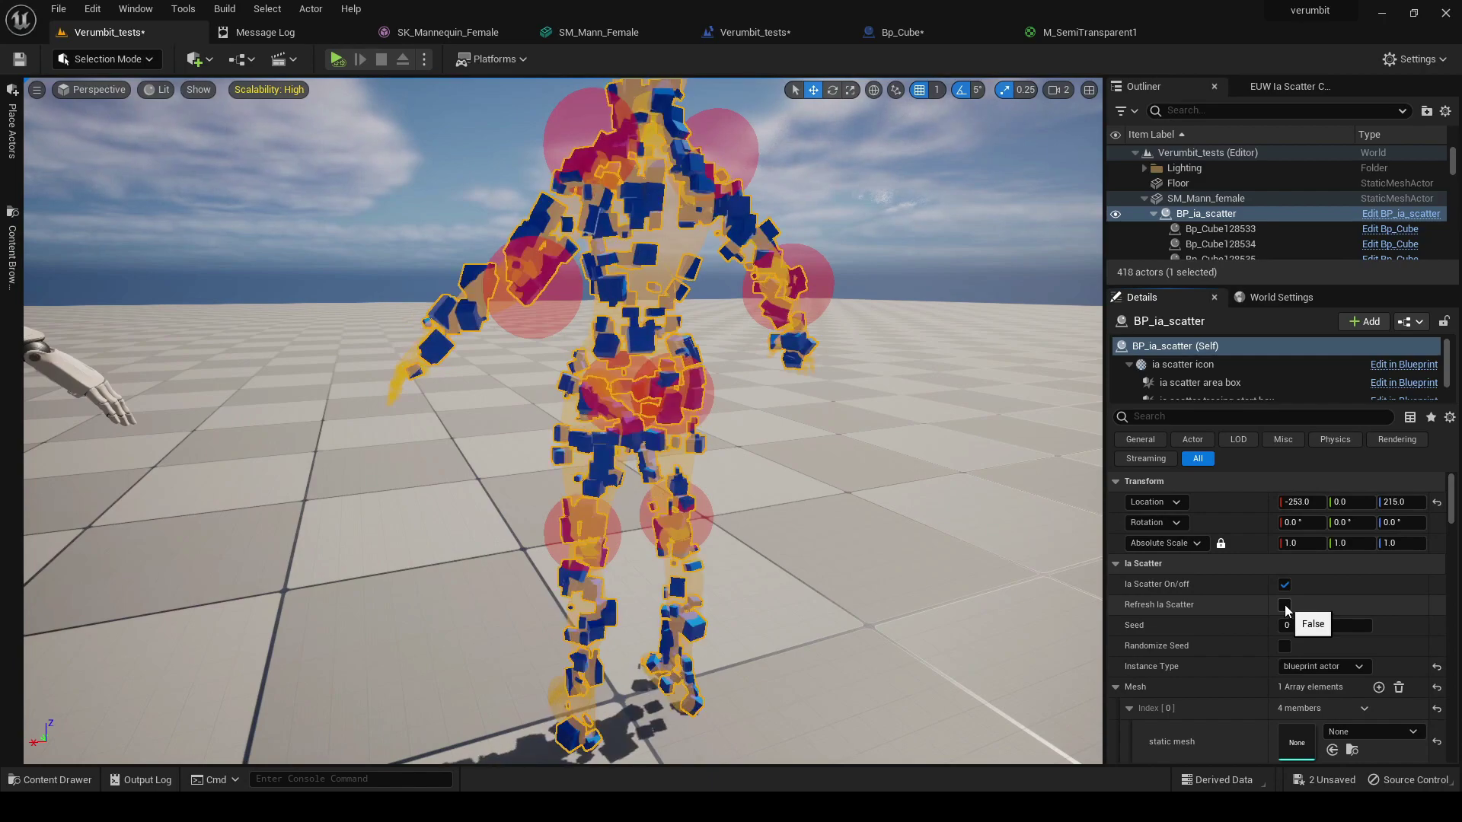
pyautogui.click(1286, 604)
pyautogui.click(1285, 604)
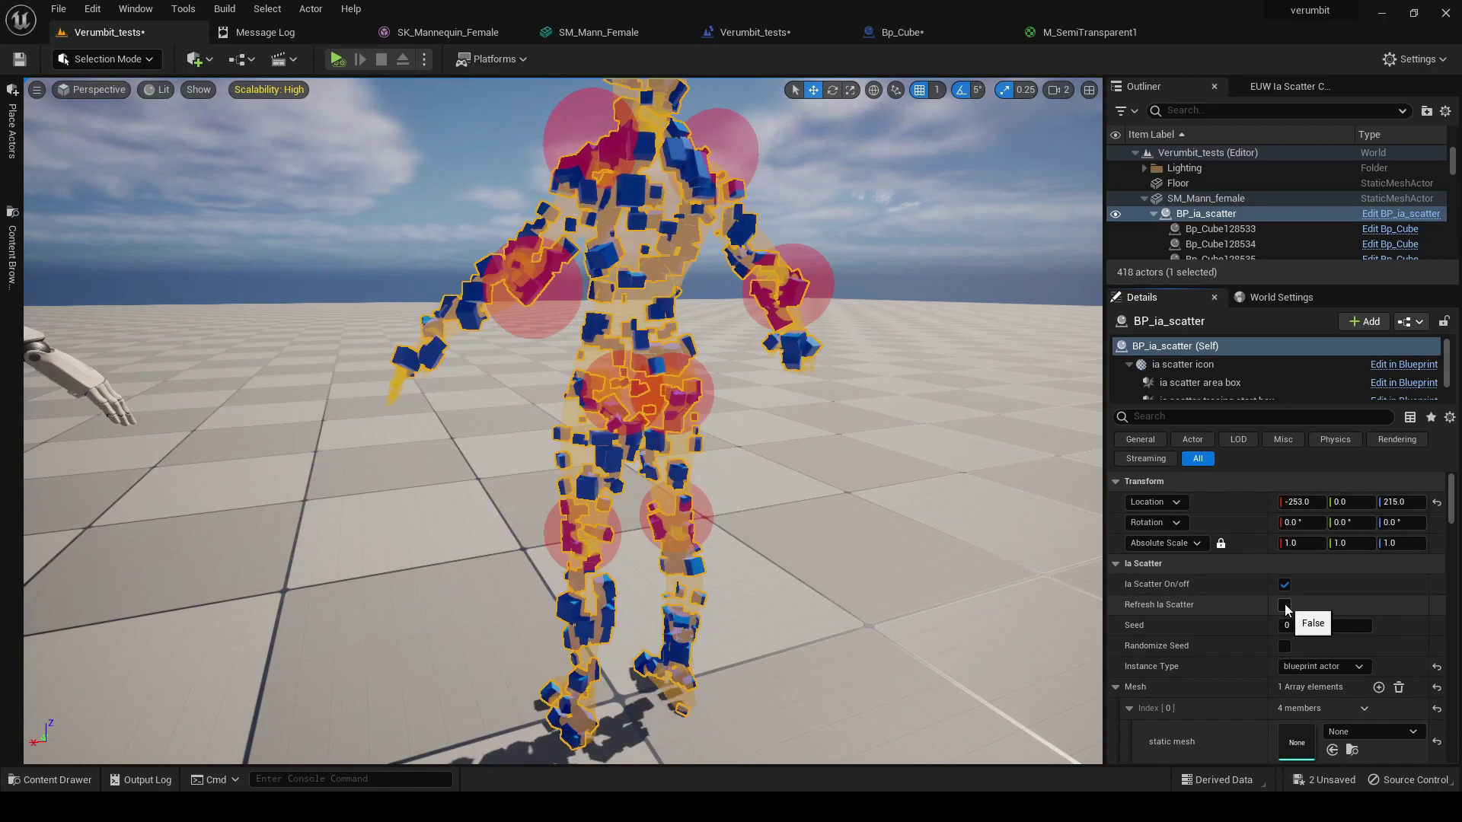
pyautogui.click(1285, 604)
pyautogui.click(1285, 604)
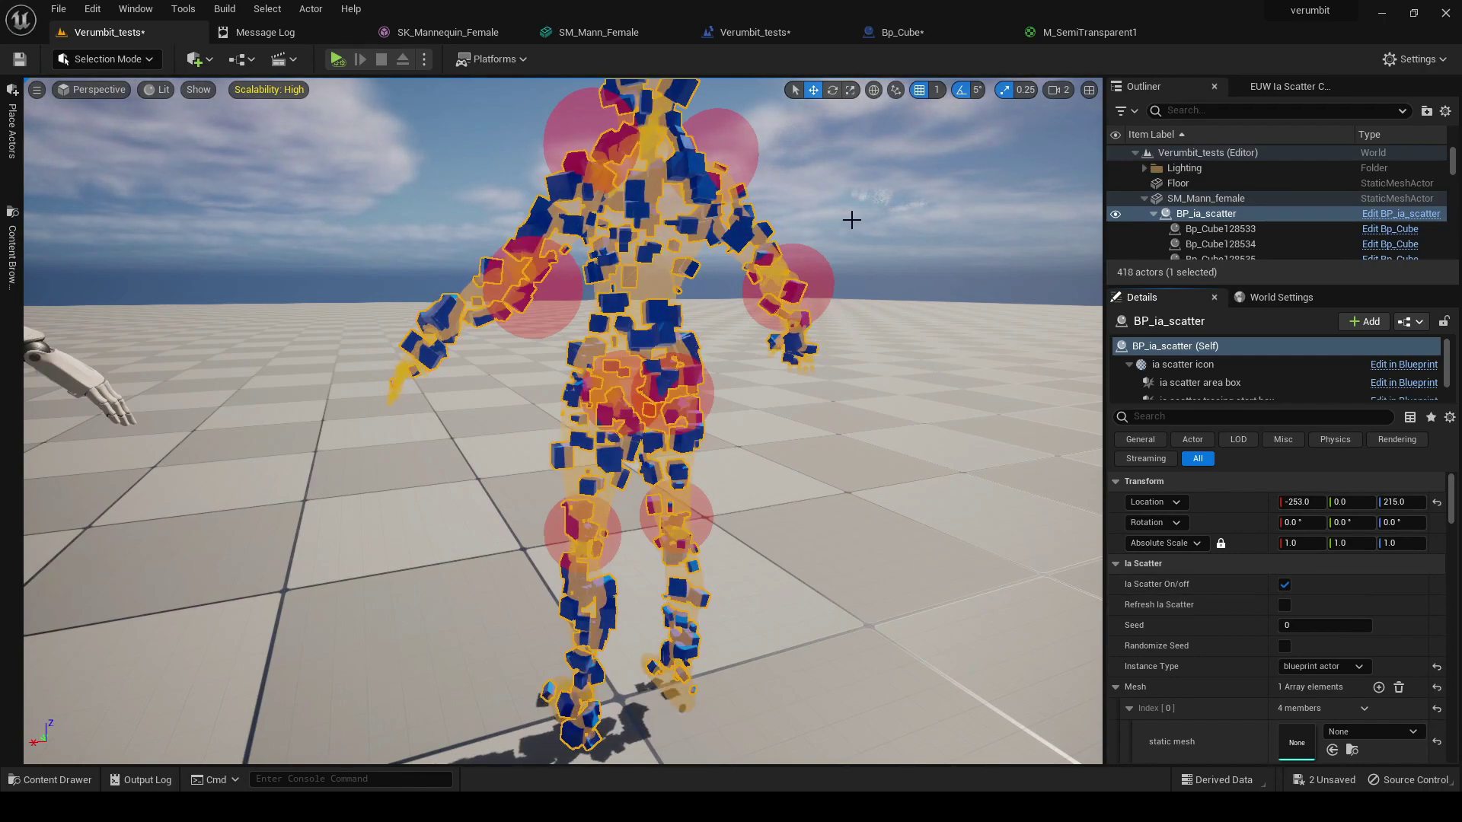
pyautogui.moveTo(851, 219)
pyautogui.mouseDown(button='right')
pyautogui.moveTo(928, 204)
pyautogui.moveTo(927, 183)
pyautogui.moveTo(851, 191)
pyautogui.moveTo(851, 219)
pyautogui.mouseUp(button='right')
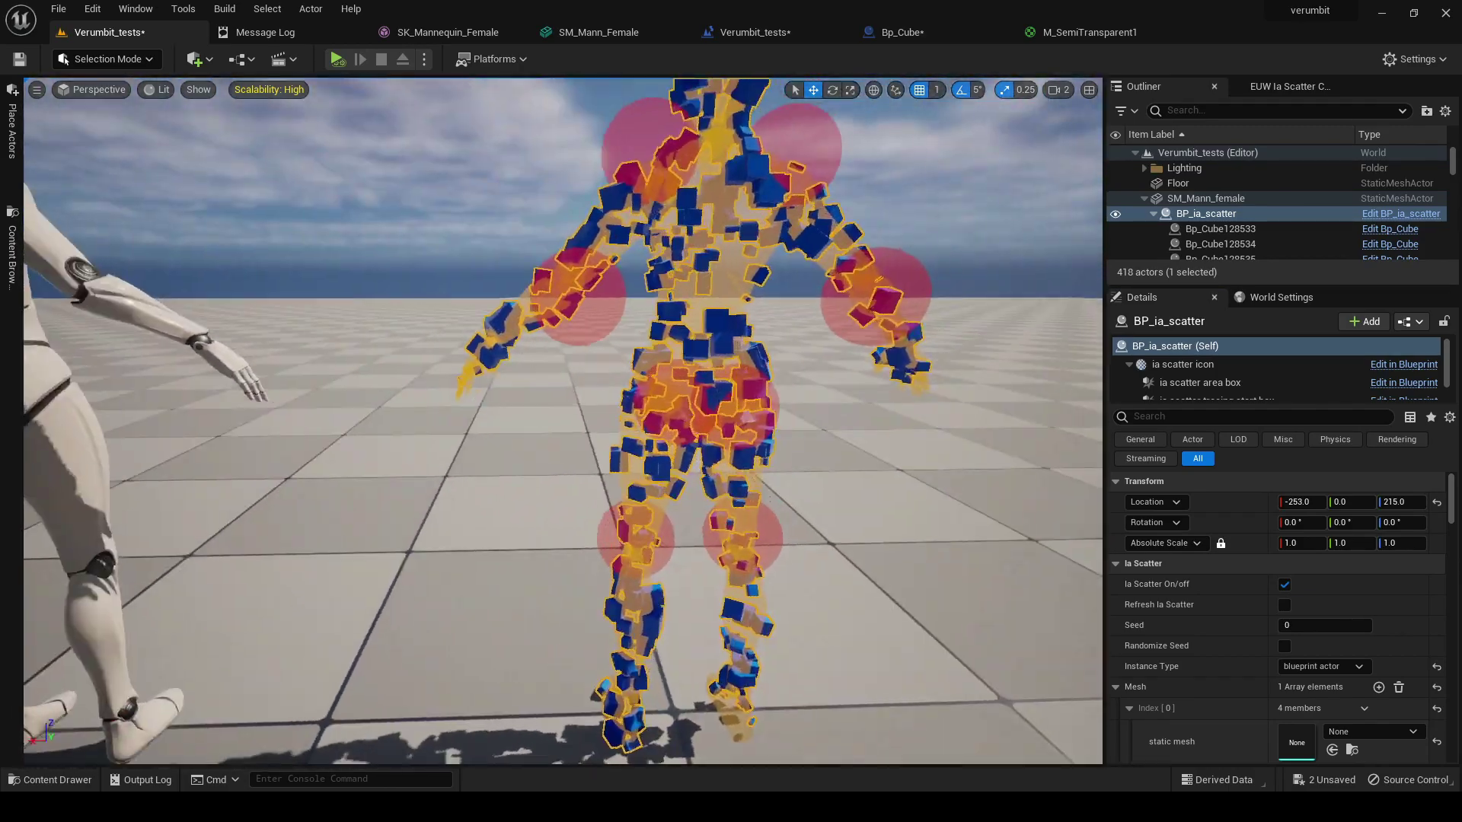
# Move SK_Mannequin_Female onto the cube-covered static mannequin and reset its location to 0, 0, 0
pyautogui.moveTo(214, 321); pyautogui.dragTo(214, 321, button='right')
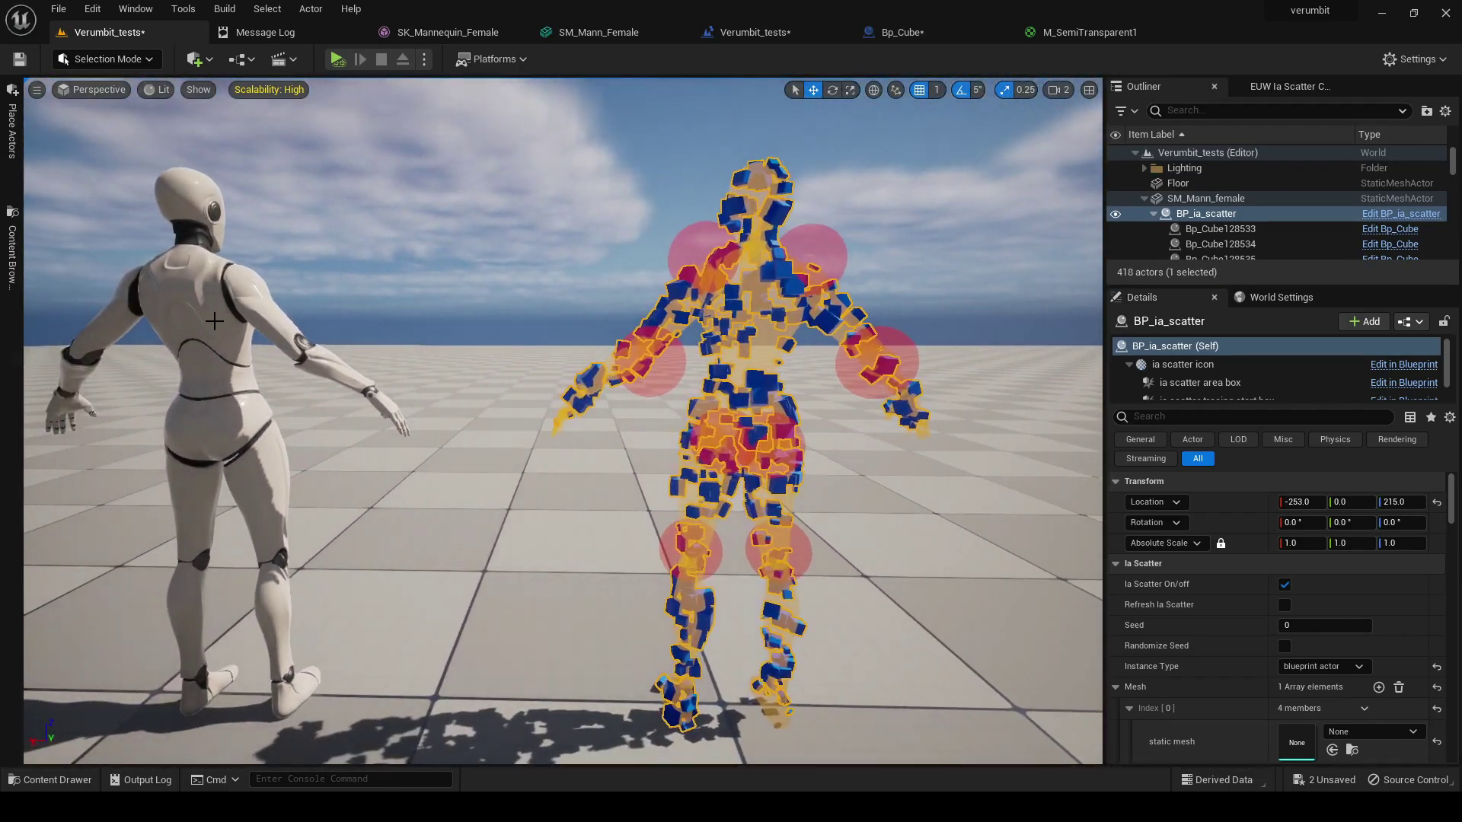
pyautogui.click(214, 321)
pyautogui.moveTo(187, 697); pyautogui.dragTo(660, 701)
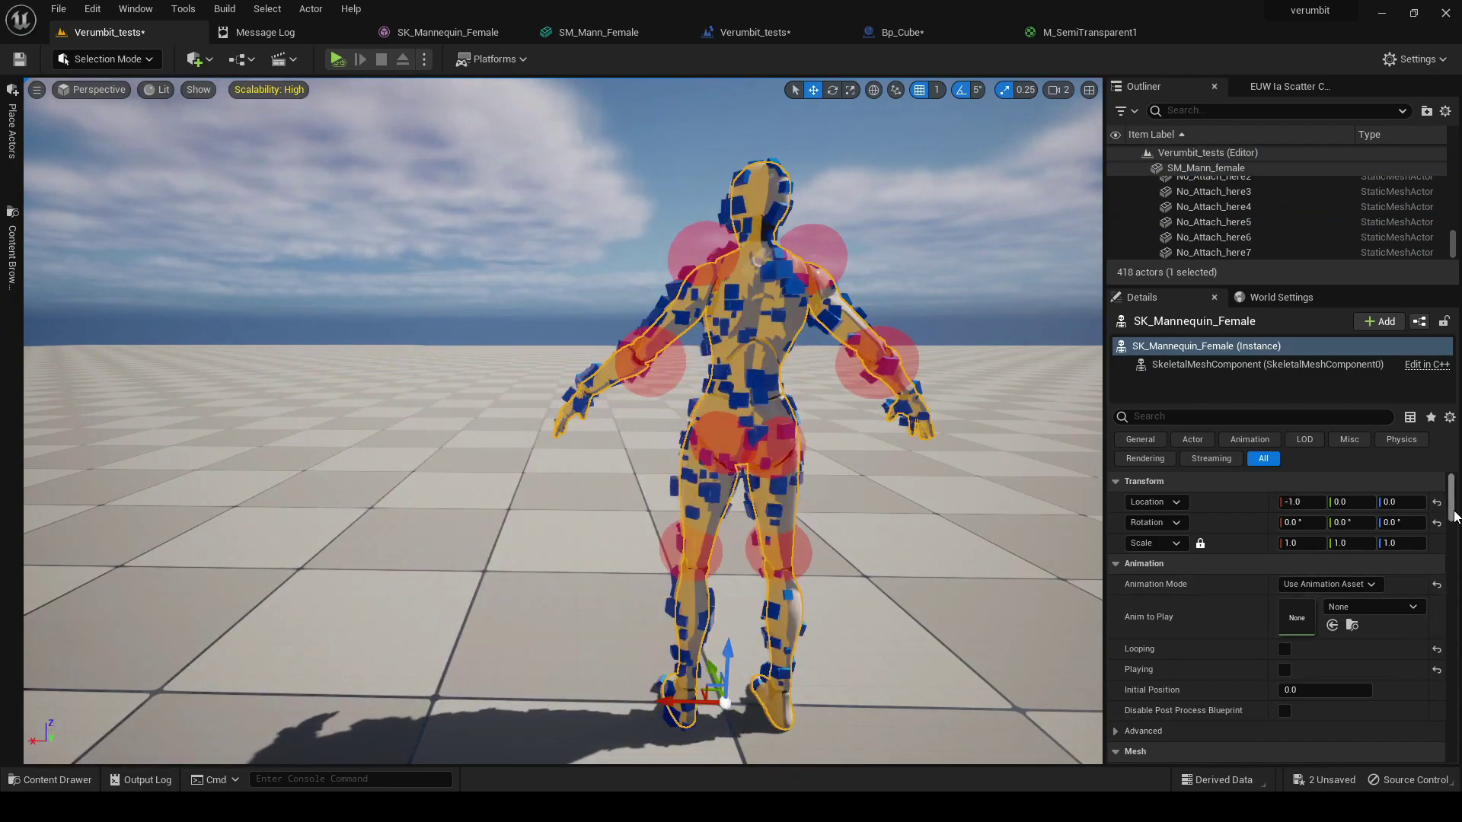
pyautogui.click(1437, 502)
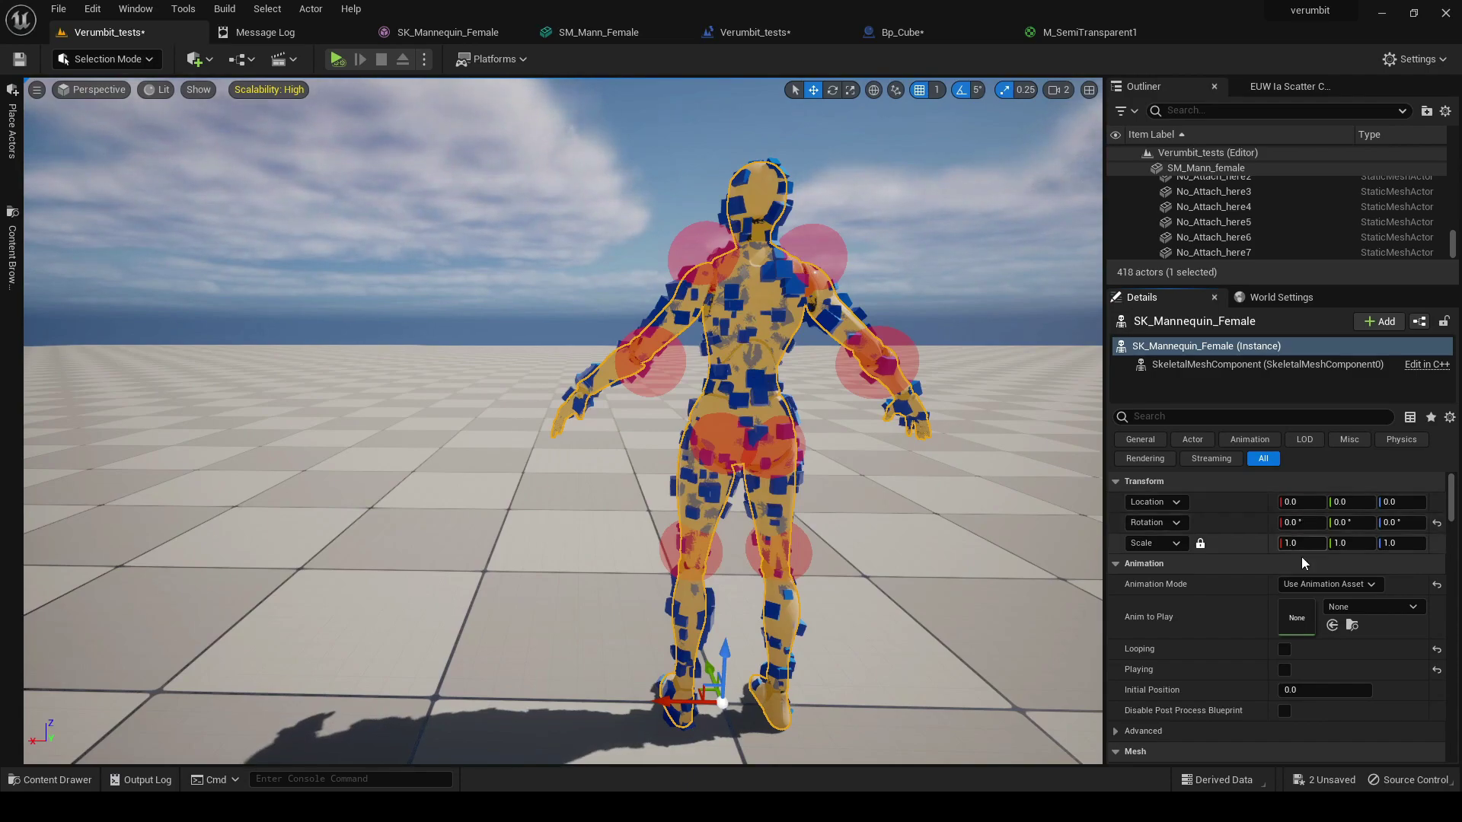
# Review the level blueprint's START HERE section, the Attach_Cubes event and the start of the section that creates the cube arrays
pyautogui.click(760, 29)
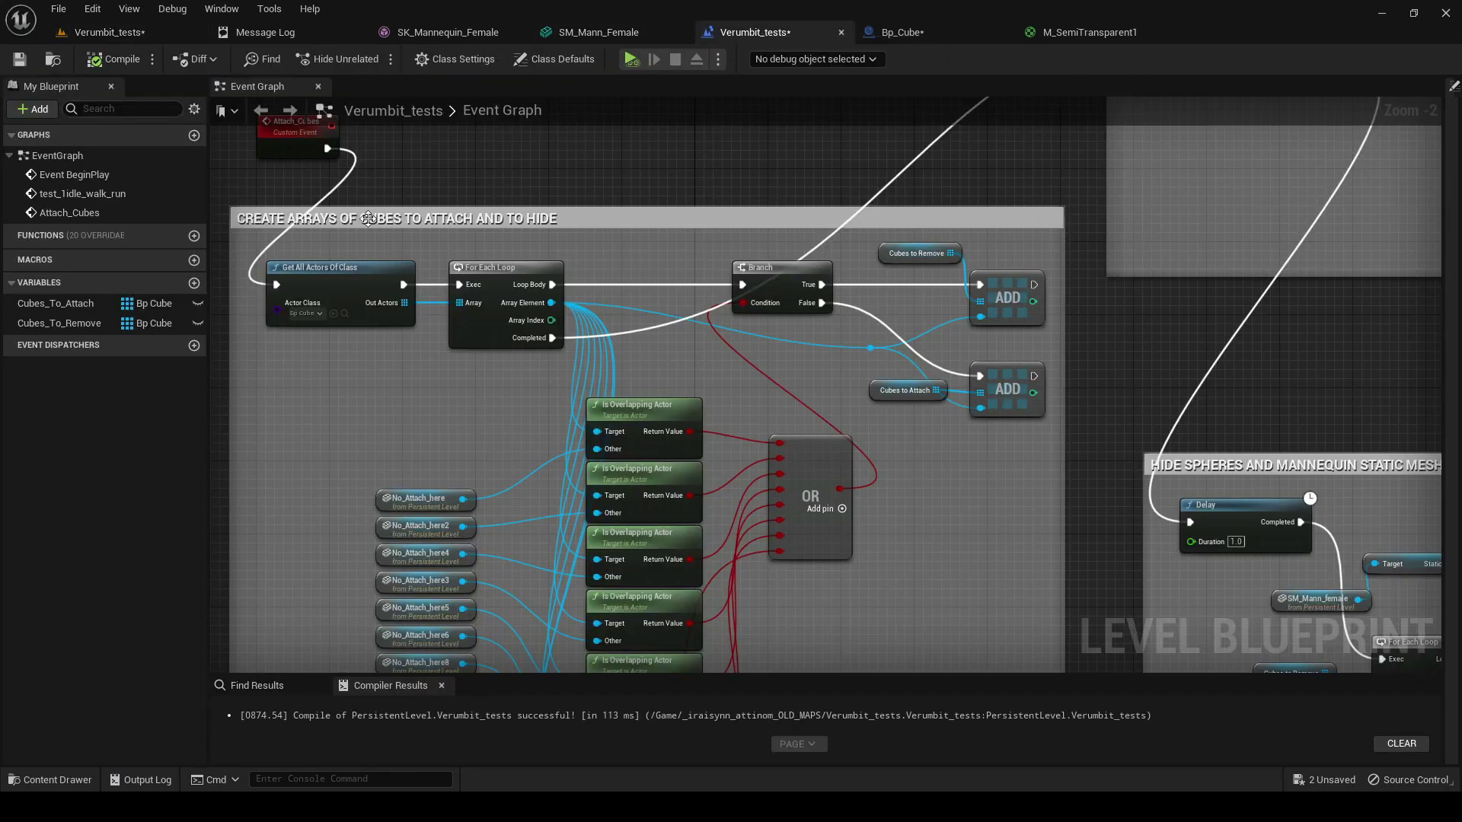
pyautogui.scroll(-1, 373, 229)
pyautogui.moveTo(439, 393); pyautogui.dragTo(581, 413, button='right')
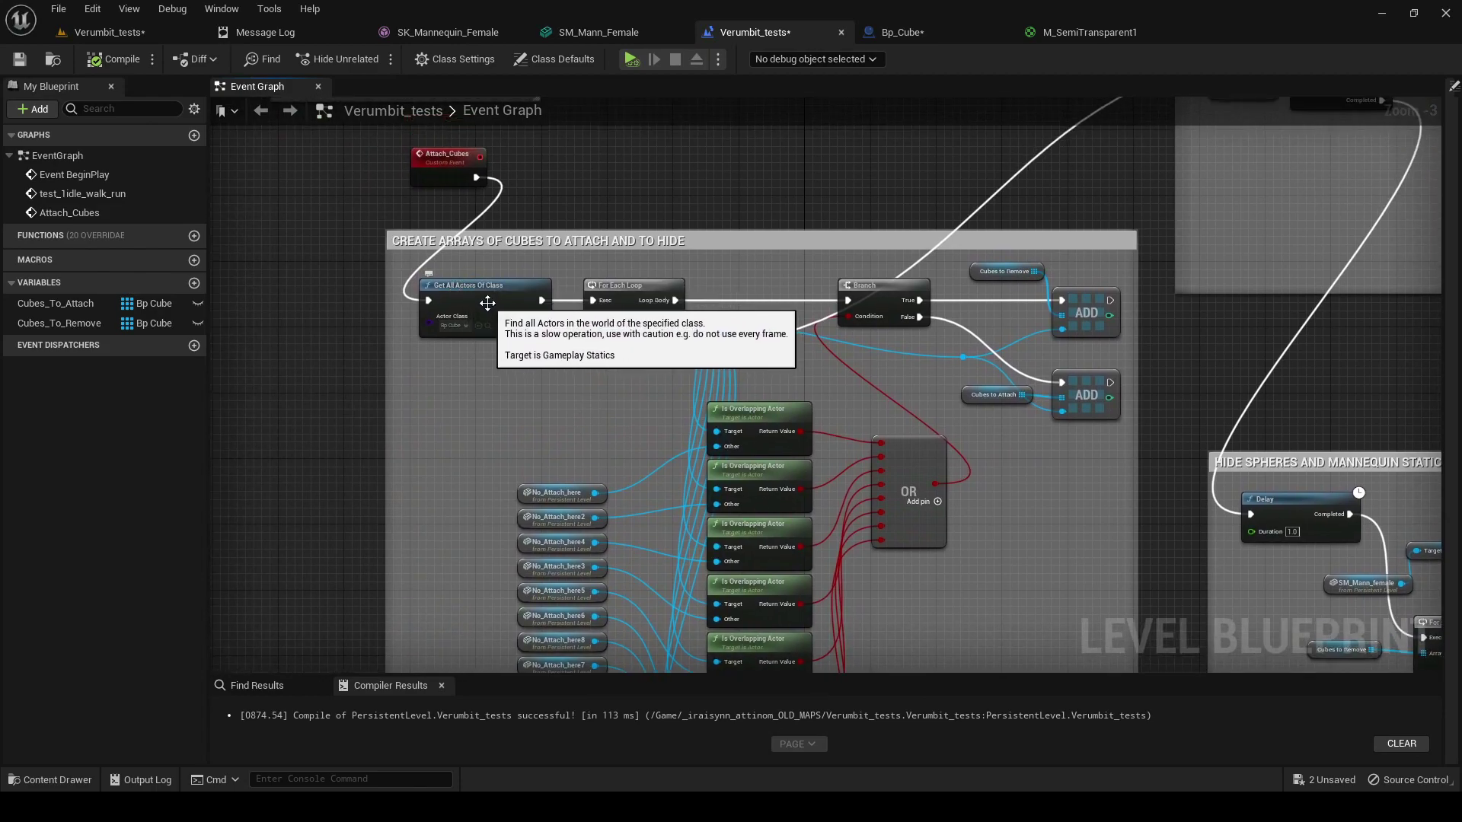
pyautogui.scroll(3, 470, 310)
pyautogui.moveTo(495, 236); pyautogui.dragTo(707, 659, button='right')
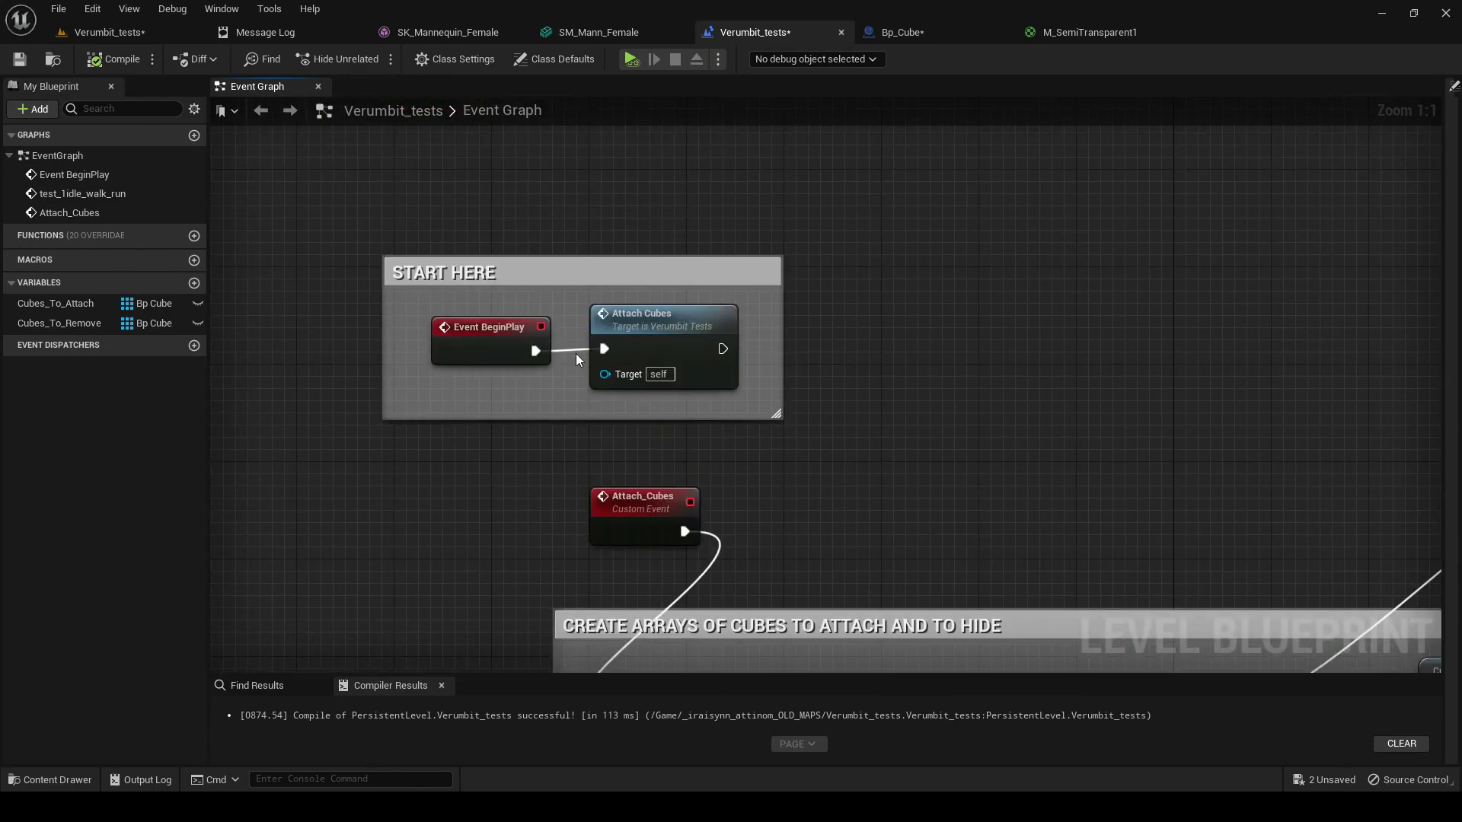
pyautogui.moveTo(832, 503); pyautogui.dragTo(702, 188, button='right')
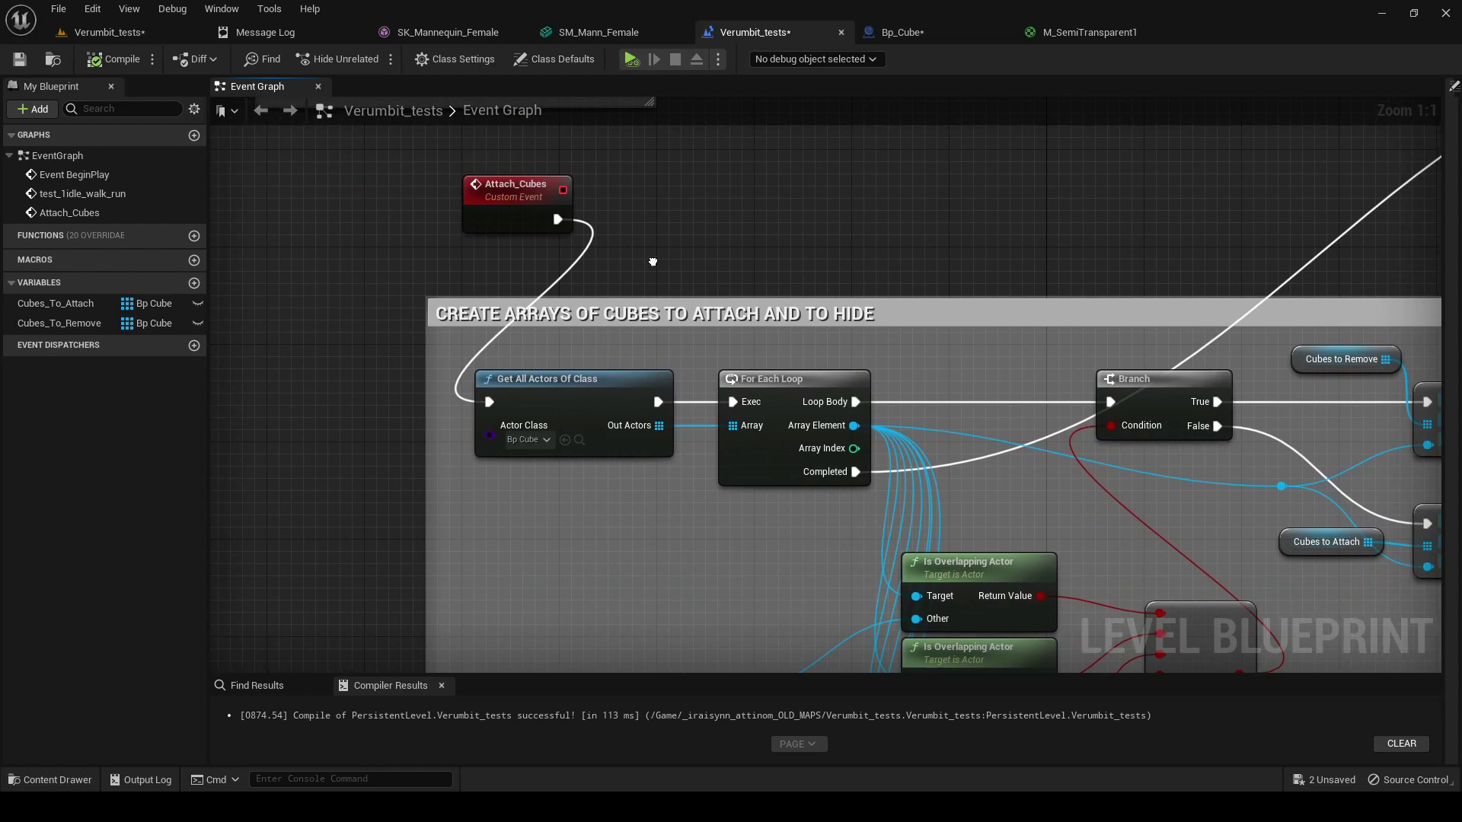
pyautogui.moveTo(653, 262); pyautogui.dragTo(595, 216, button='right')
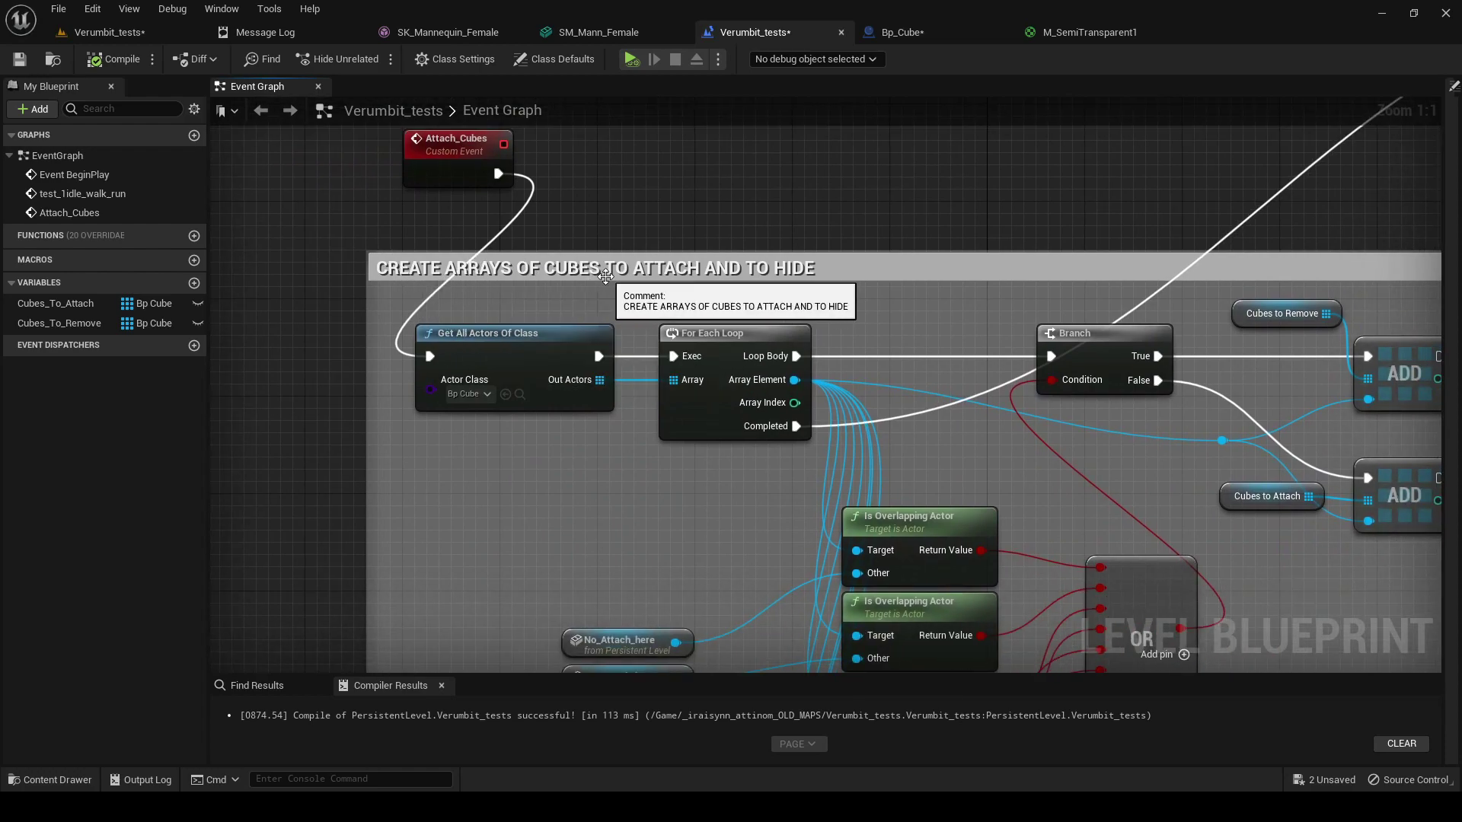
pyautogui.scroll(-2, 816, 259)
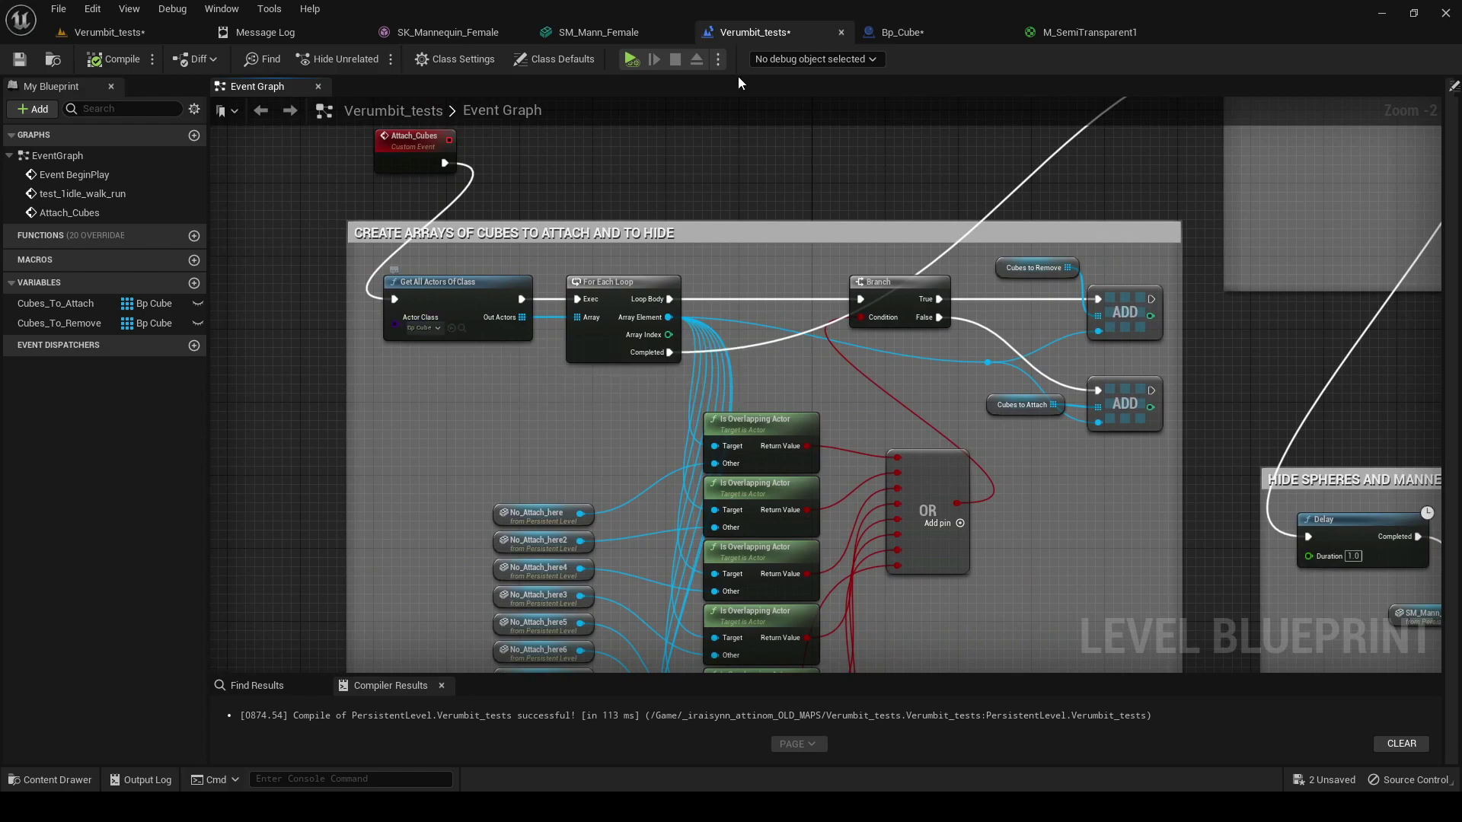
# Back in the level, try moving the No_Attach_here2 sphere off the knee along X to about 79.8
pyautogui.click(151, 30)
pyautogui.moveTo(857, 454); pyautogui.dragTo(963, 484, button='right')
pyautogui.click(597, 493)
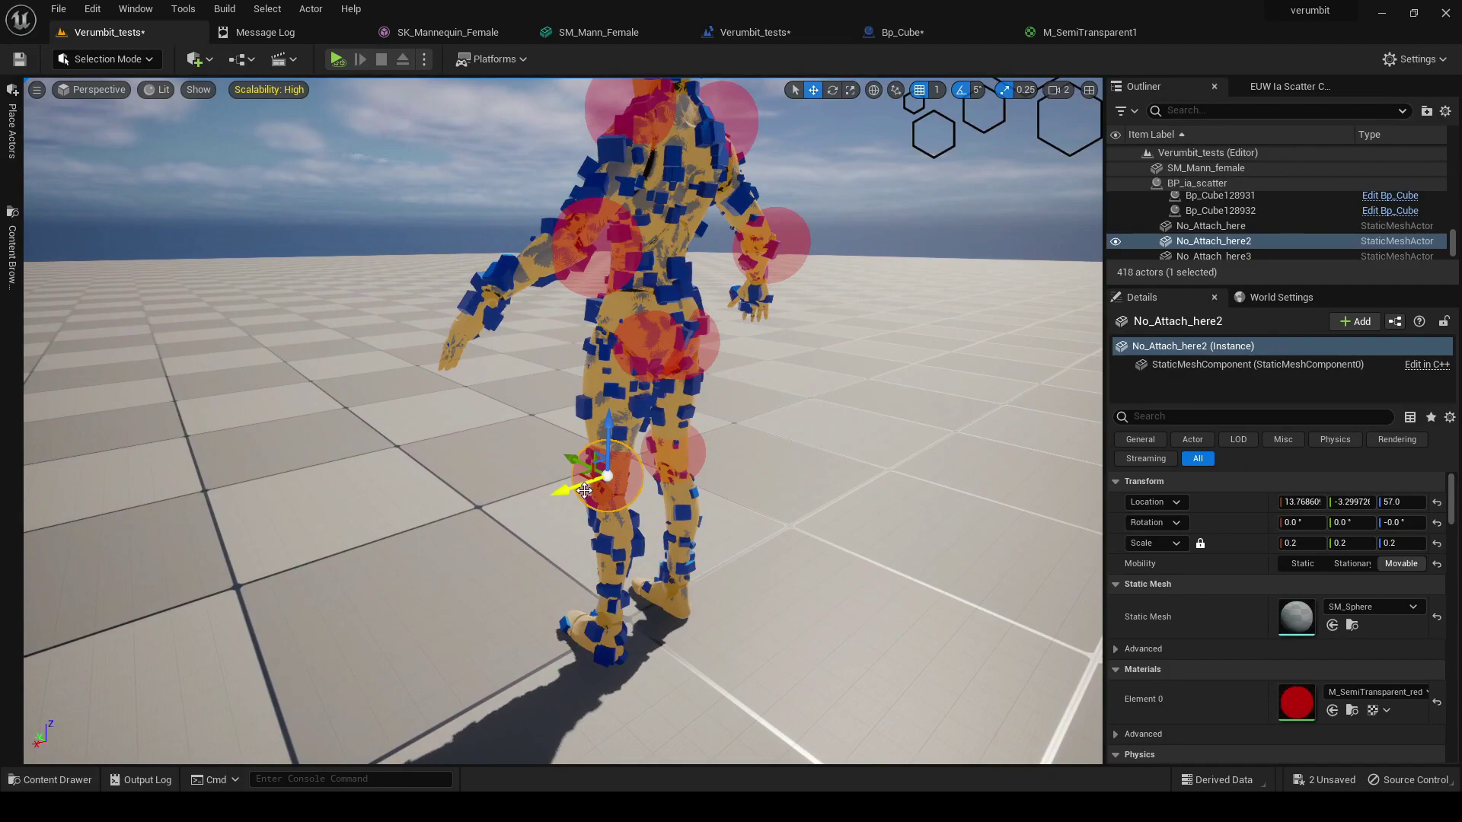
pyautogui.moveTo(587, 487); pyautogui.dragTo(342, 559)
pyautogui.moveTo(343, 559); pyautogui.dragTo(507, 439, button='right')
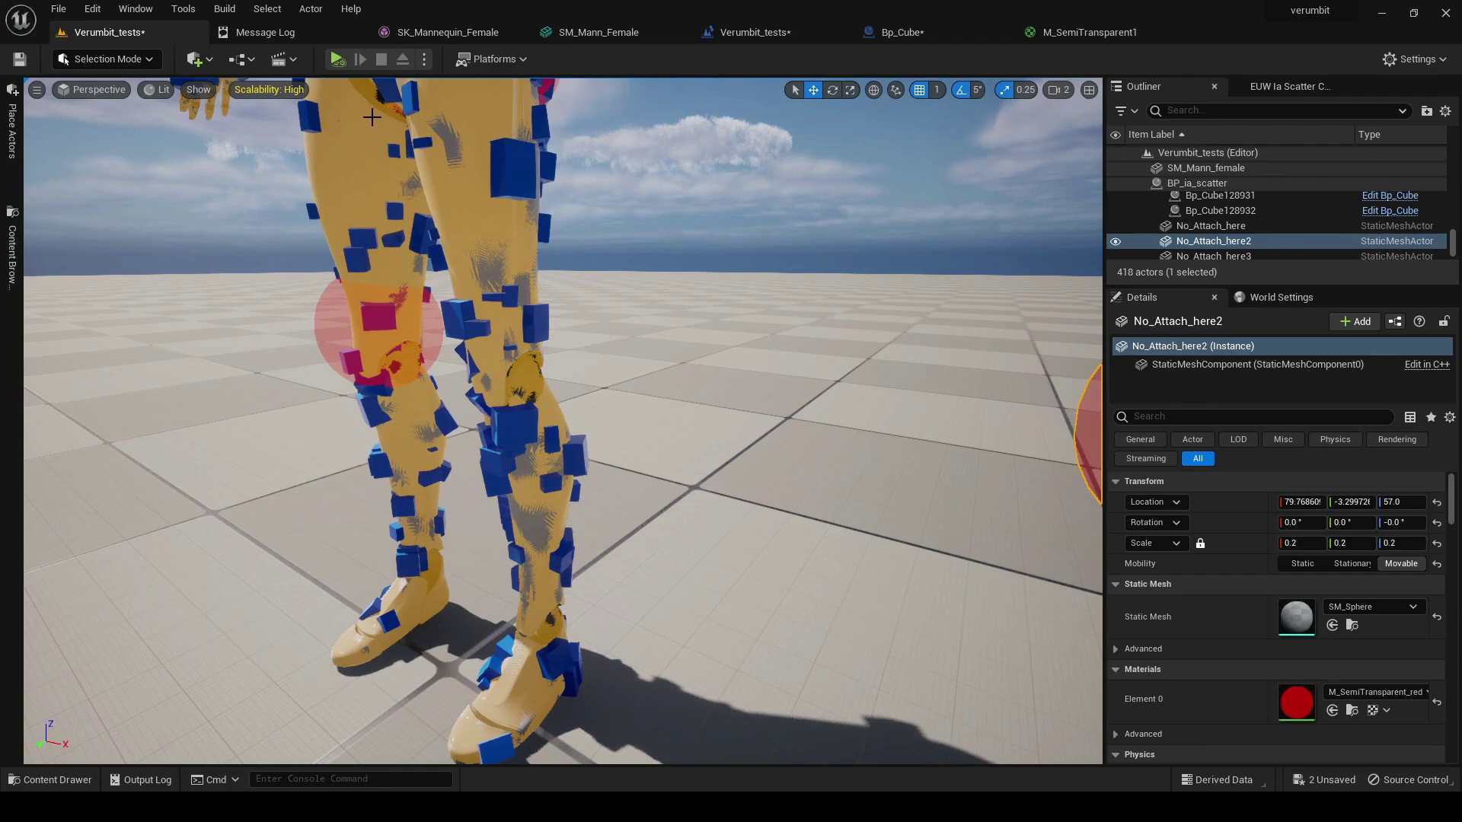
# Run the level, pause it to inspect the cubes around the running mannequin's knees, and stop the simulation
pyautogui.click(337, 59)
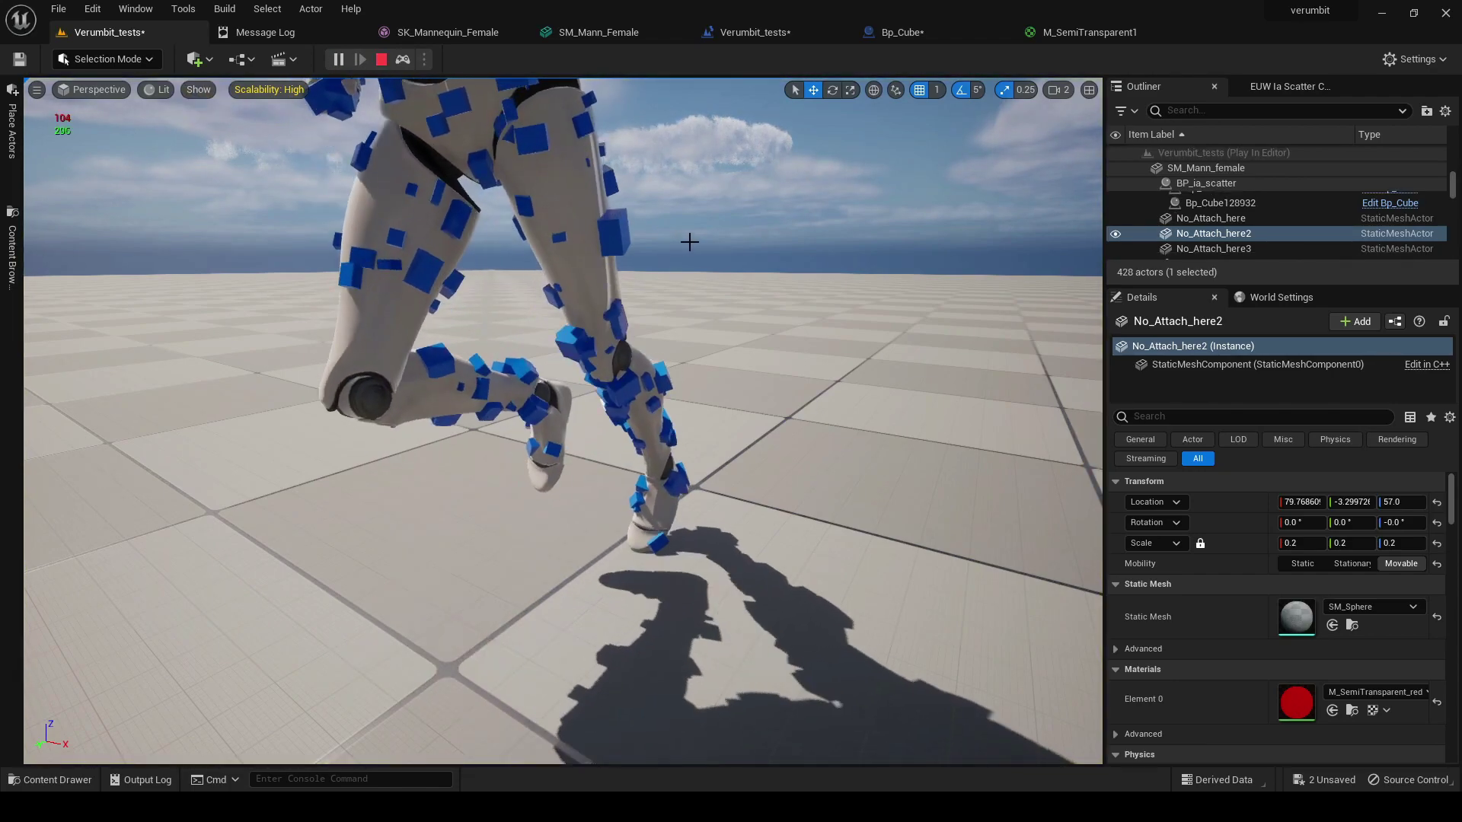
pyautogui.click(340, 59)
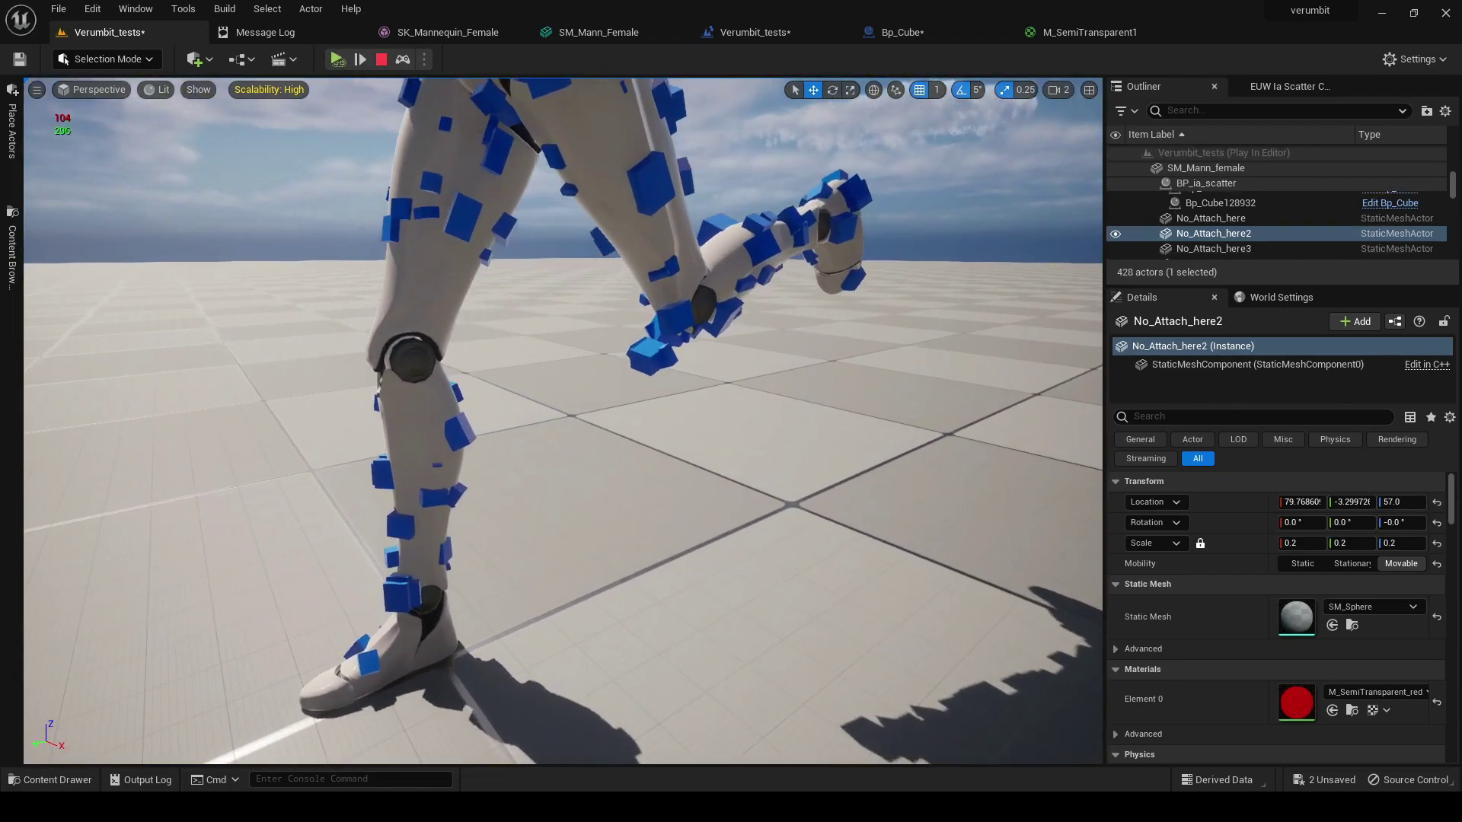
pyautogui.moveTo(675, 467); pyautogui.dragTo(675, 380, button='right')
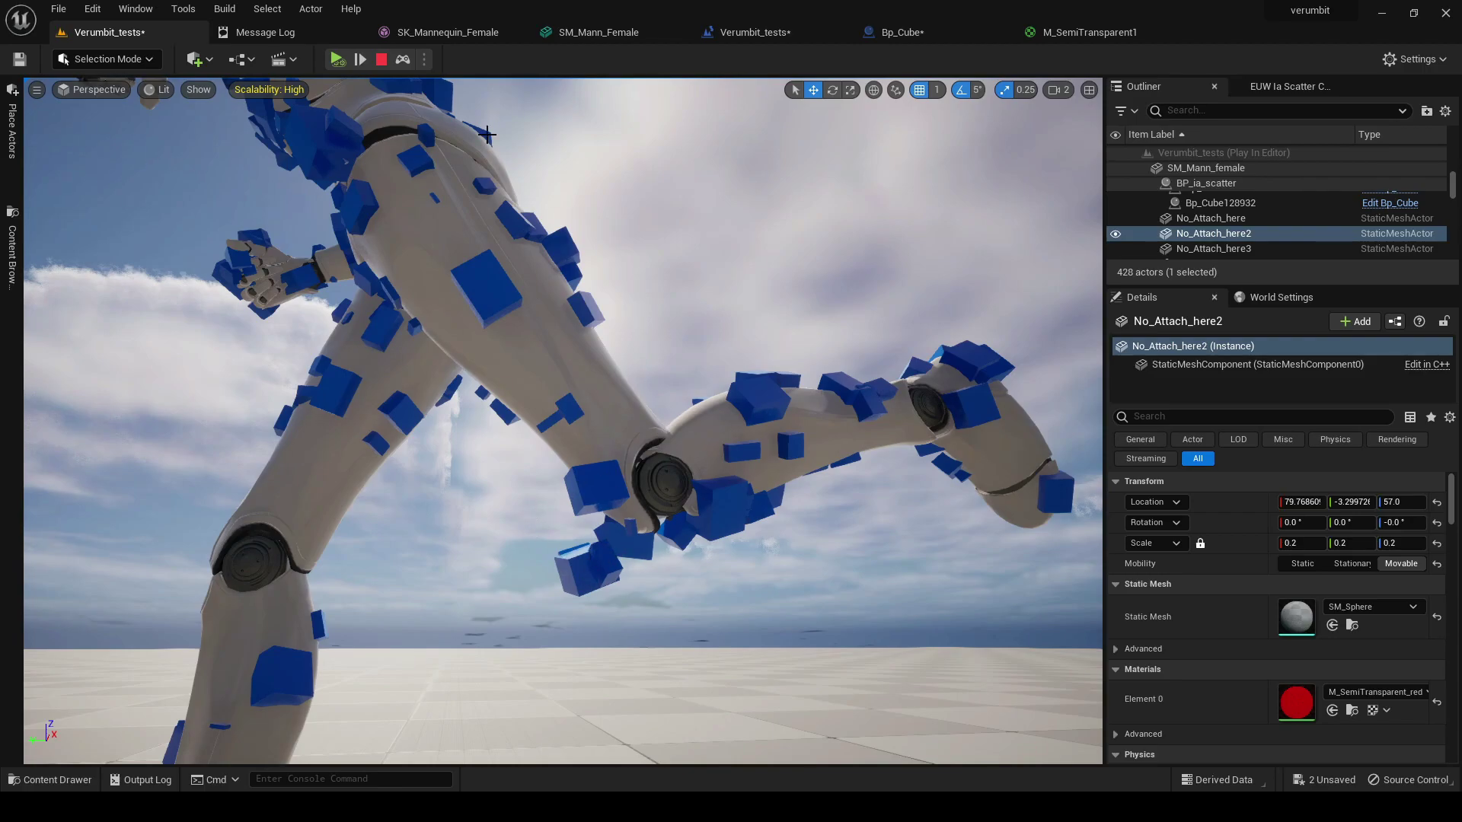
pyautogui.click(381, 60)
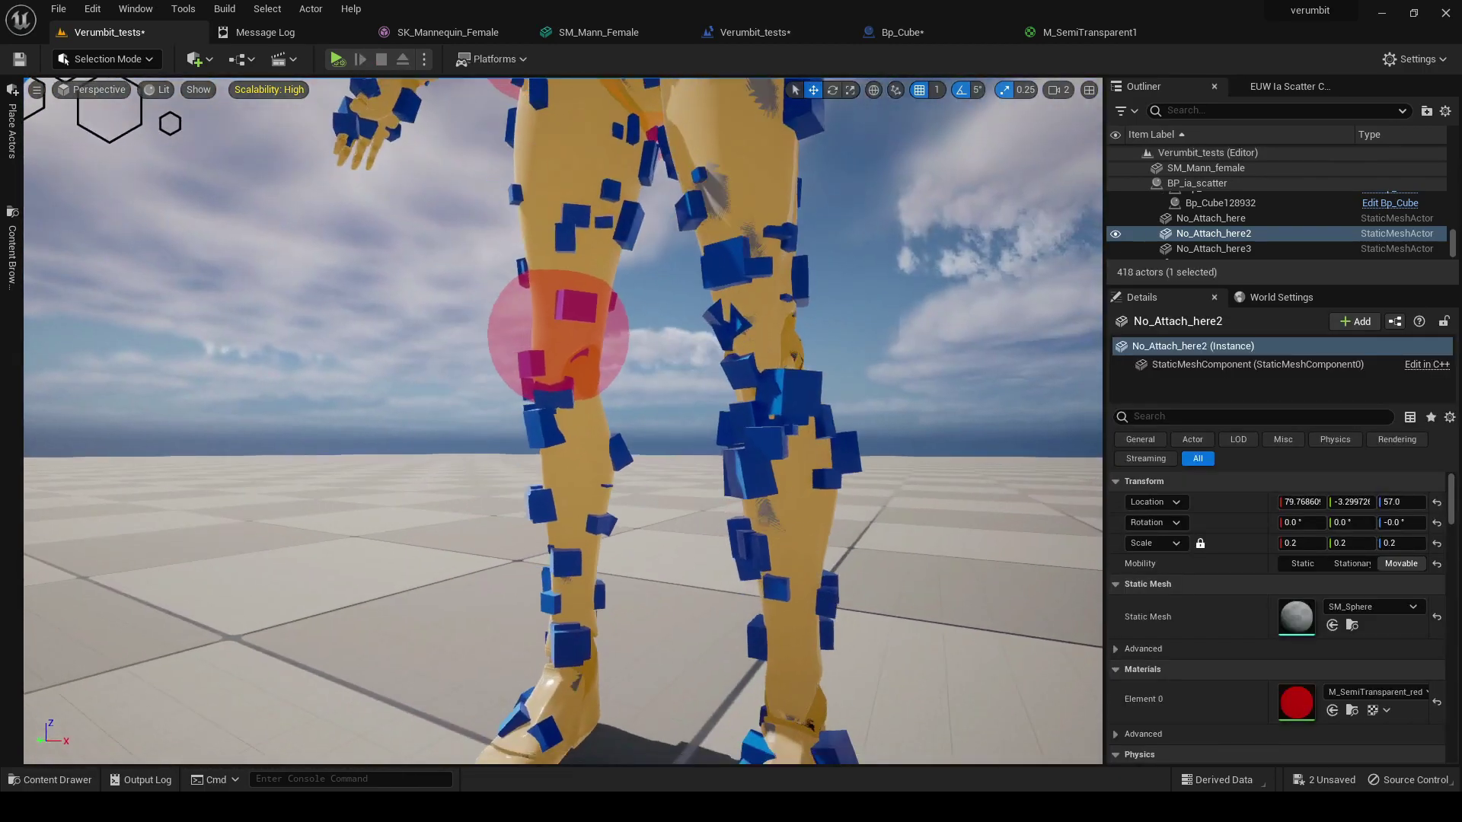
# Undo the move of the No_Attach_here2 sphere and inspect the no-attach spheres around the mannequin's joints
pyautogui.hotkey('ctrl', 'z')
pyautogui.press('f')
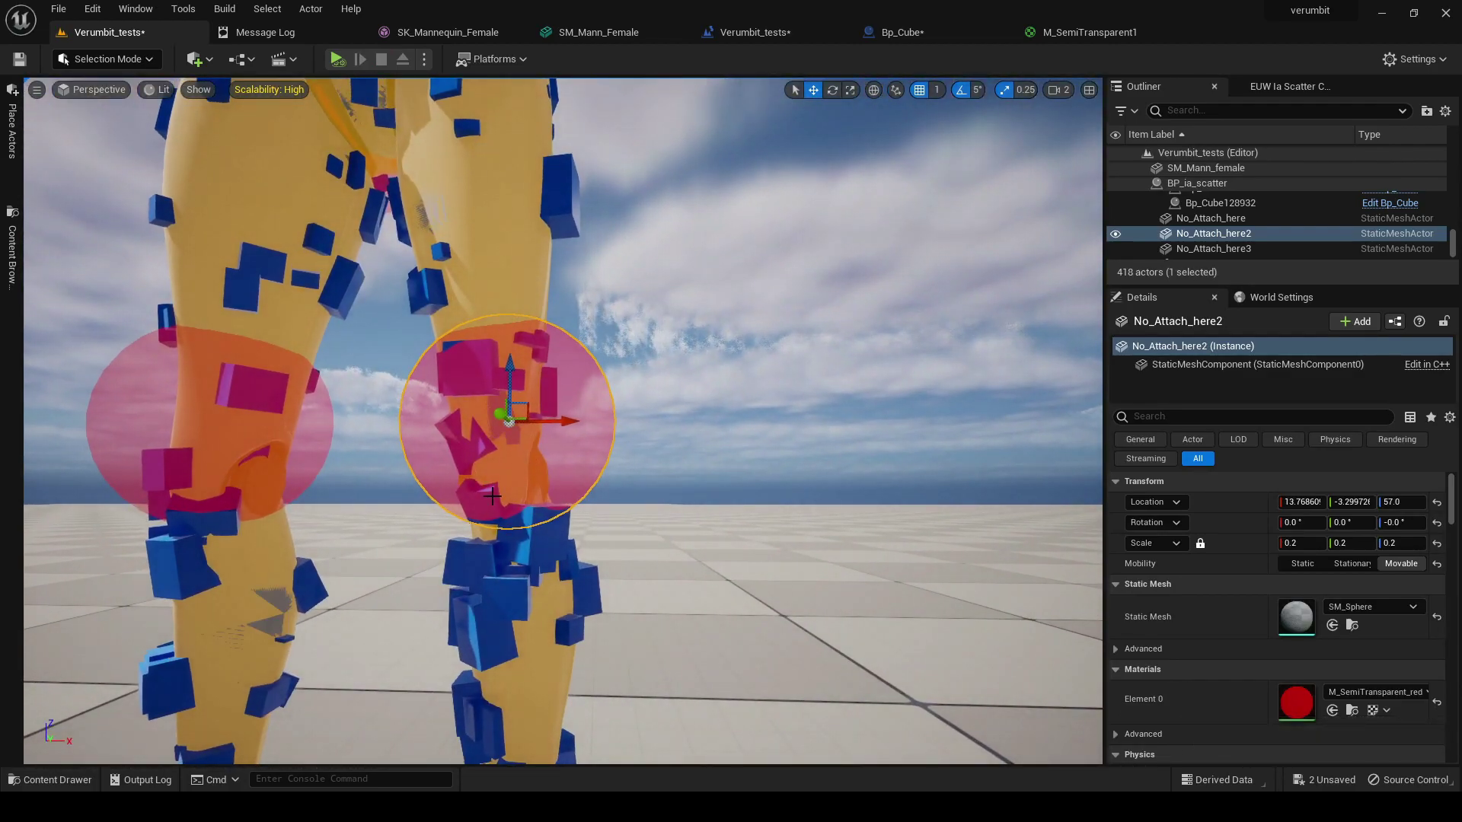
pyautogui.press('s')
pyautogui.moveTo(305, 357); pyautogui.dragTo(221, 354, button='right')
pyautogui.press('w')
pyautogui.press('s')
pyautogui.moveTo(594, 313); pyautogui.dragTo(327, 327, button='right')
pyautogui.press('d')
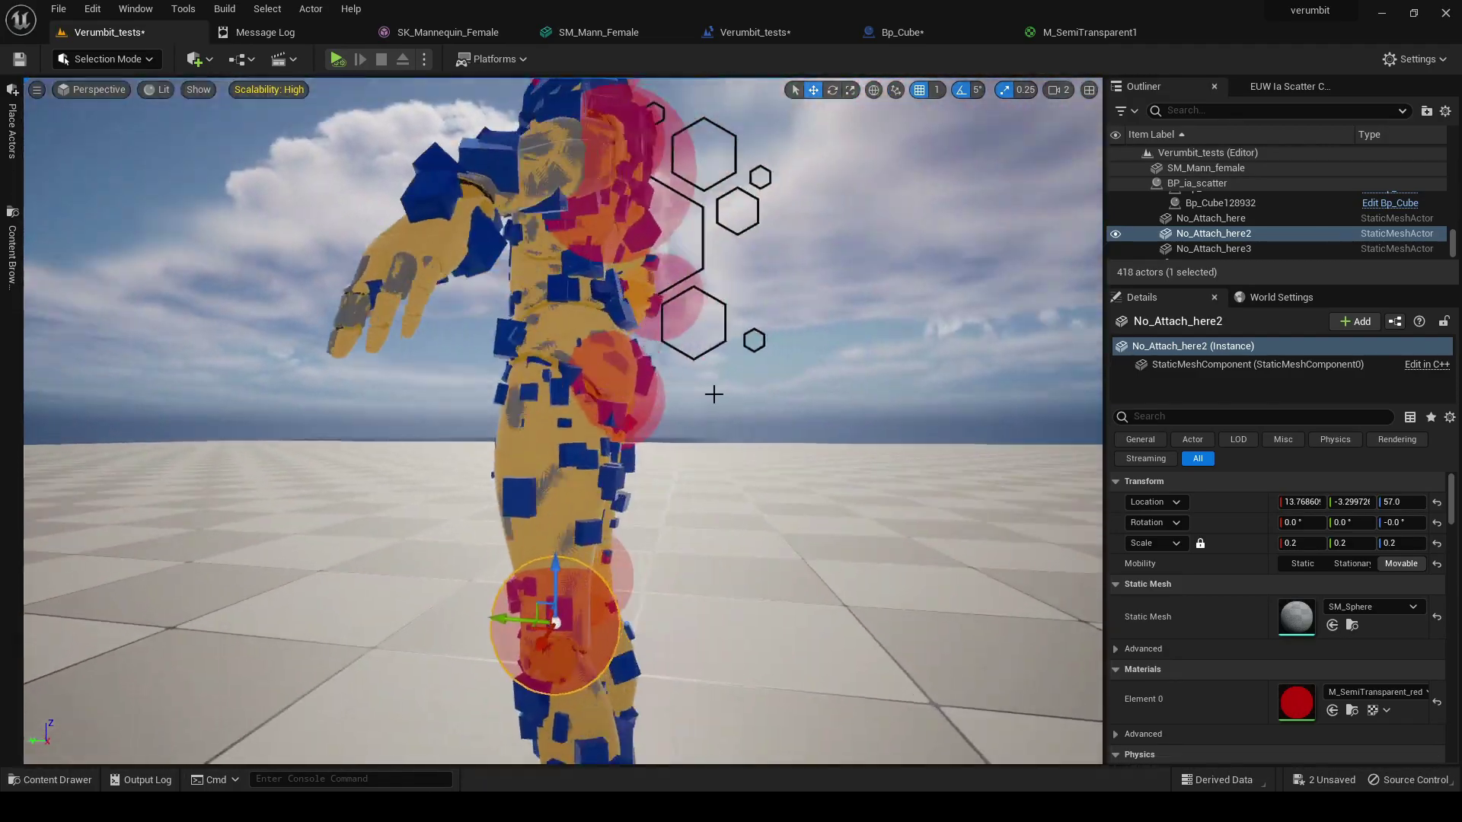
pyautogui.keyDown('alt'); pyautogui.moveTo(629, 369); pyautogui.dragTo(479, 299); pyautogui.keyUp('alt')
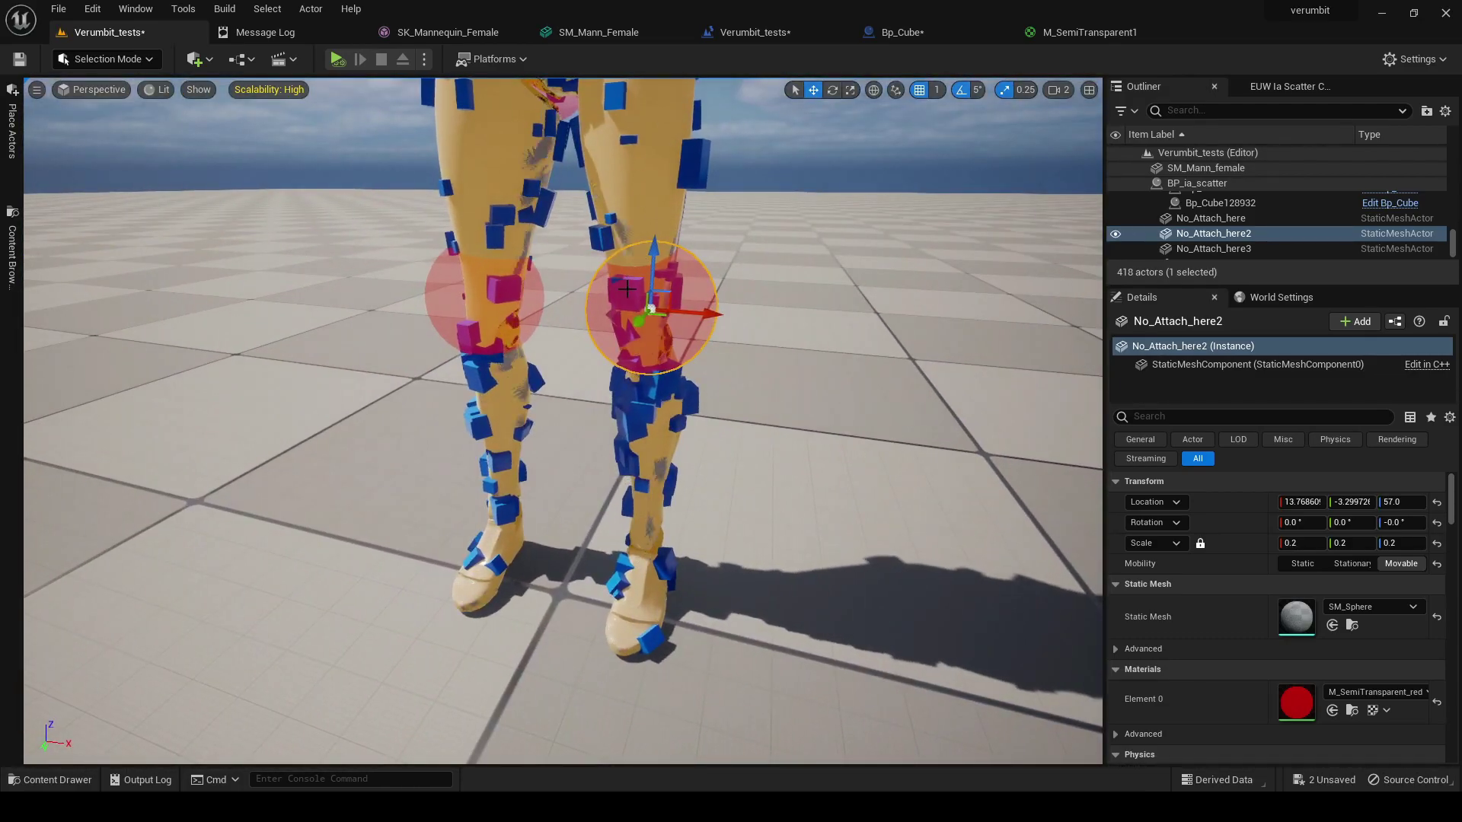
pyautogui.moveTo(772, 280); pyautogui.dragTo(790, 190, button='right')
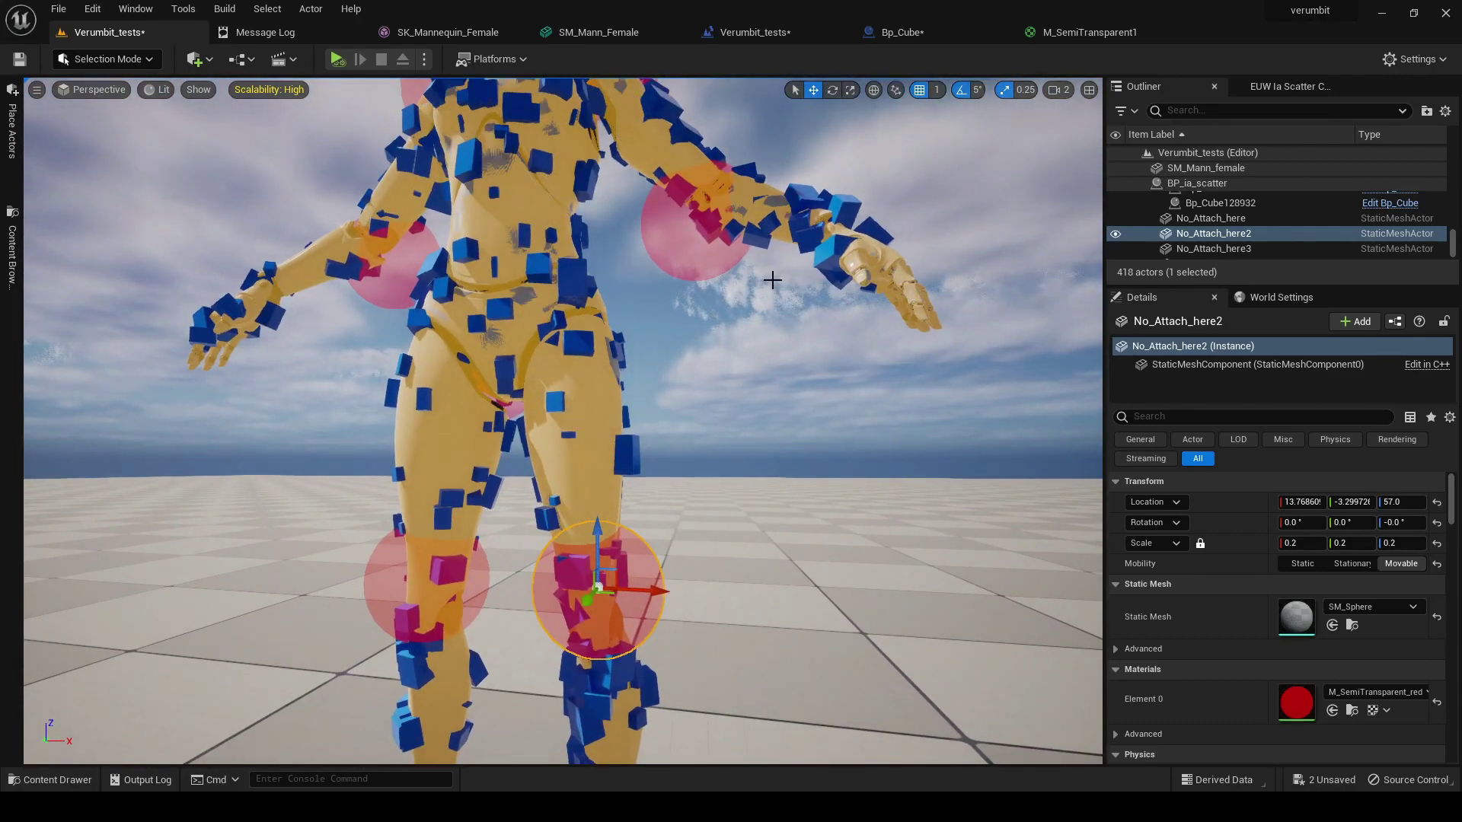
# Examine the level blueprint's loop over Bp Cube actors, its sphere overlap checks, and the Branch and Add nodes filling both cube arrays
pyautogui.click(753, 32)
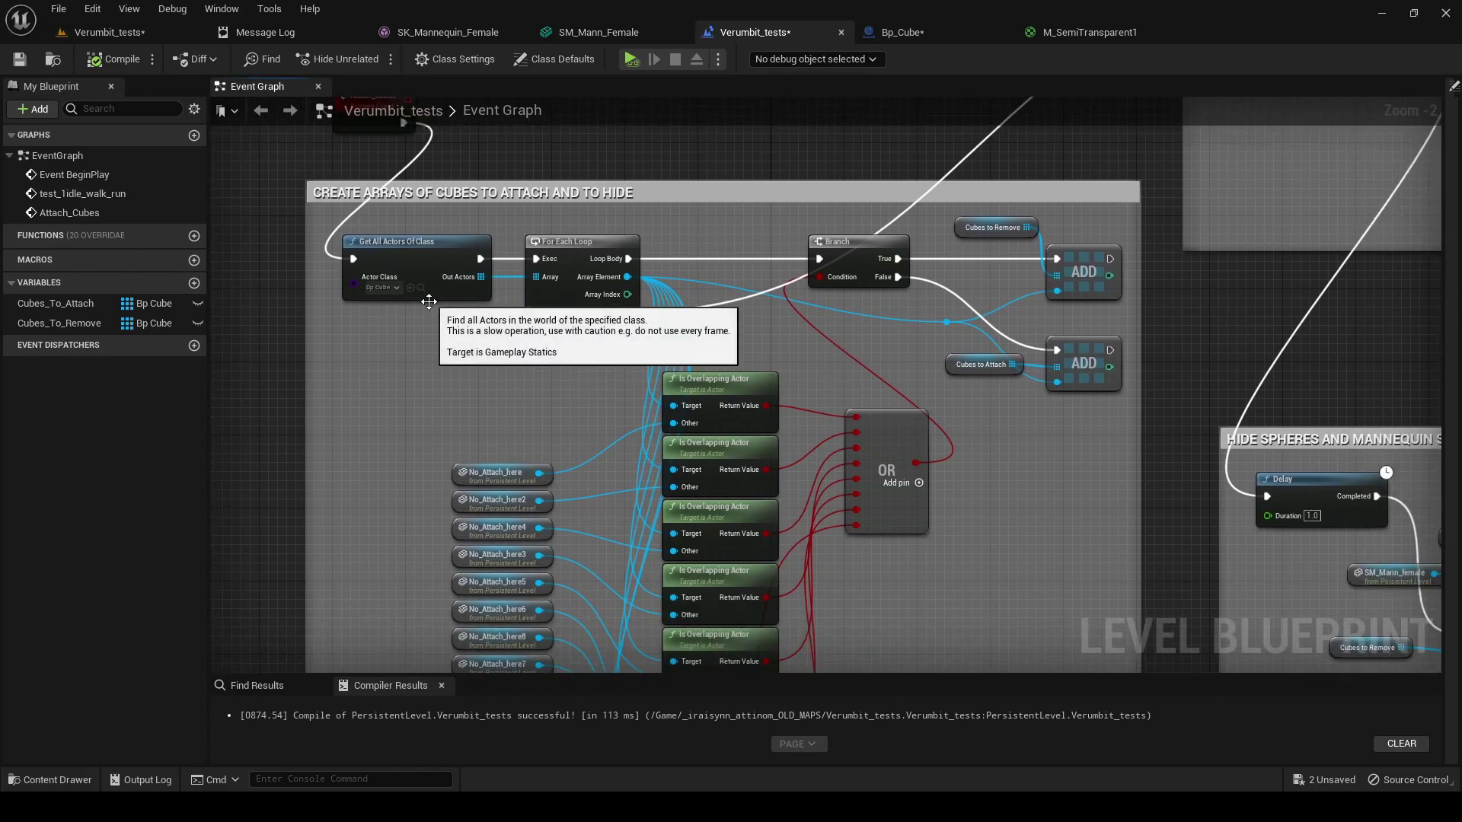
pyautogui.scroll(1, 372, 304)
pyautogui.scroll(1, 372, 305)
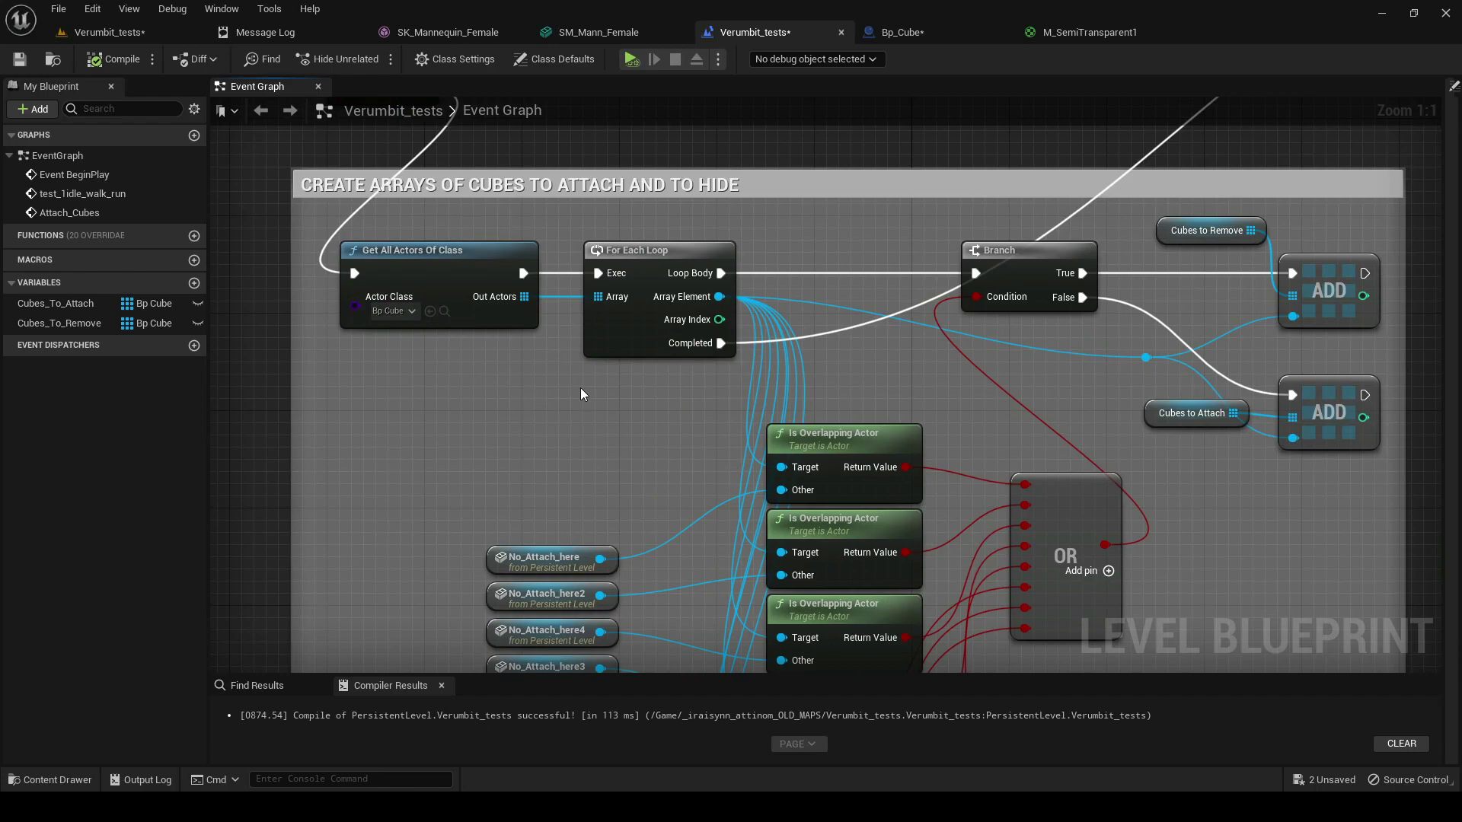
pyautogui.moveTo(617, 432); pyautogui.dragTo(623, 356, button='right')
pyautogui.moveTo(403, 481); pyautogui.dragTo(444, 323, button='right')
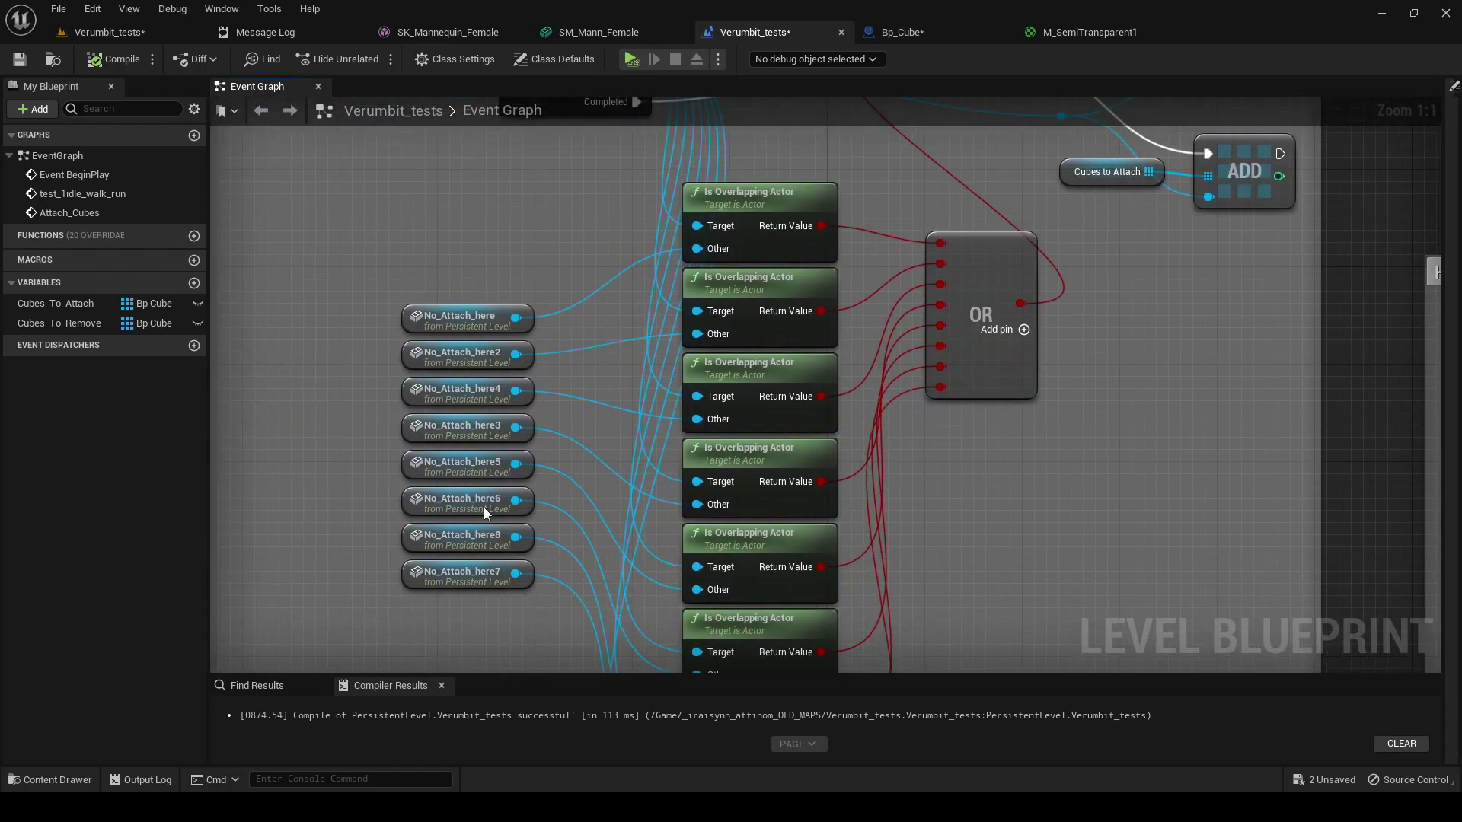
pyautogui.moveTo(579, 210); pyautogui.dragTo(383, 385, button='right')
pyautogui.moveTo(842, 215); pyautogui.dragTo(645, 270, button='right')
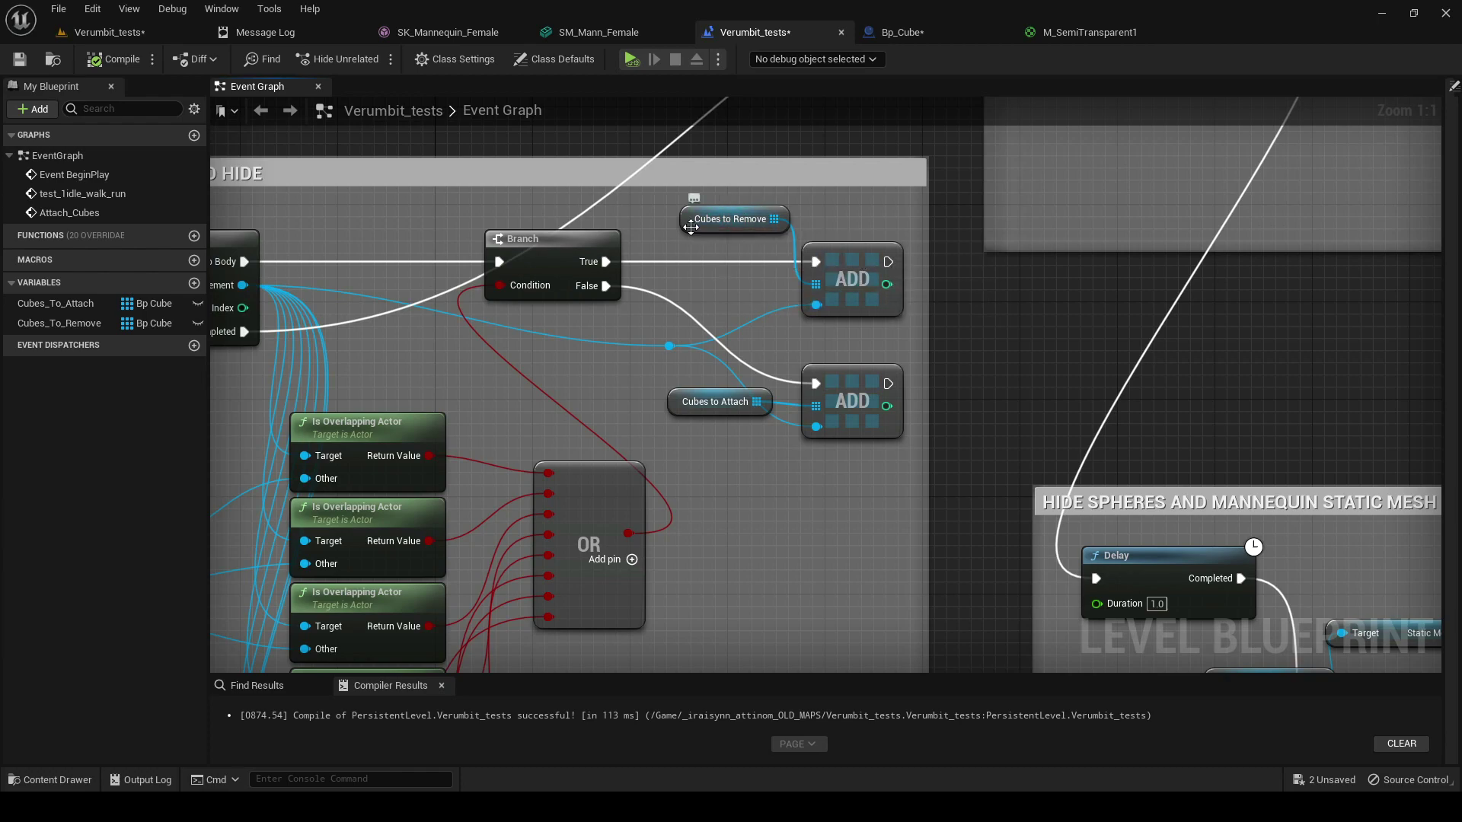
pyautogui.moveTo(708, 342); pyautogui.dragTo(602, 286, button='right')
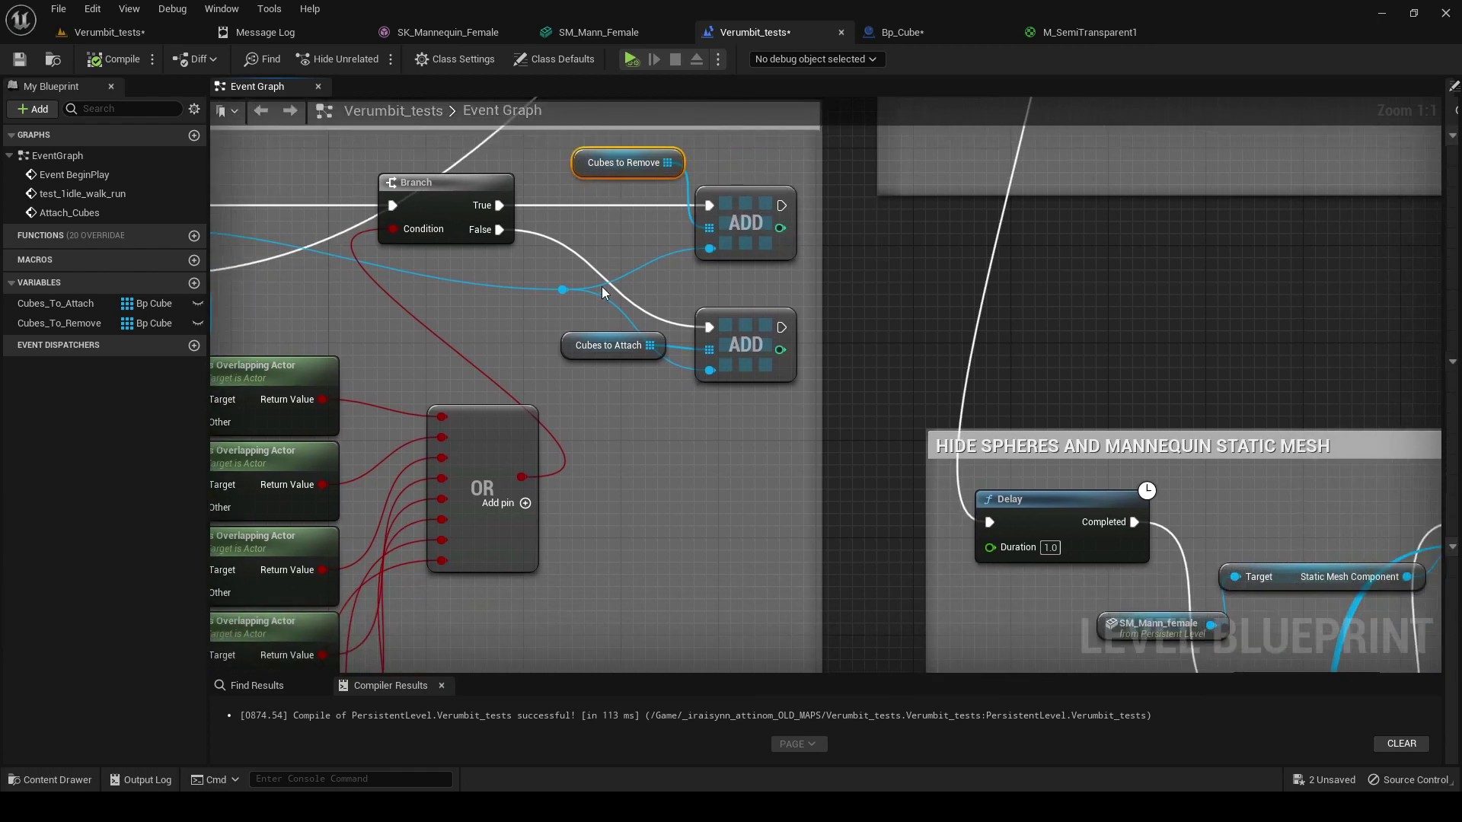
# Compare the spheres in the level with the Cubes to Attach and Cubes to Remove nodes in the level blueprint
pyautogui.click(122, 32)
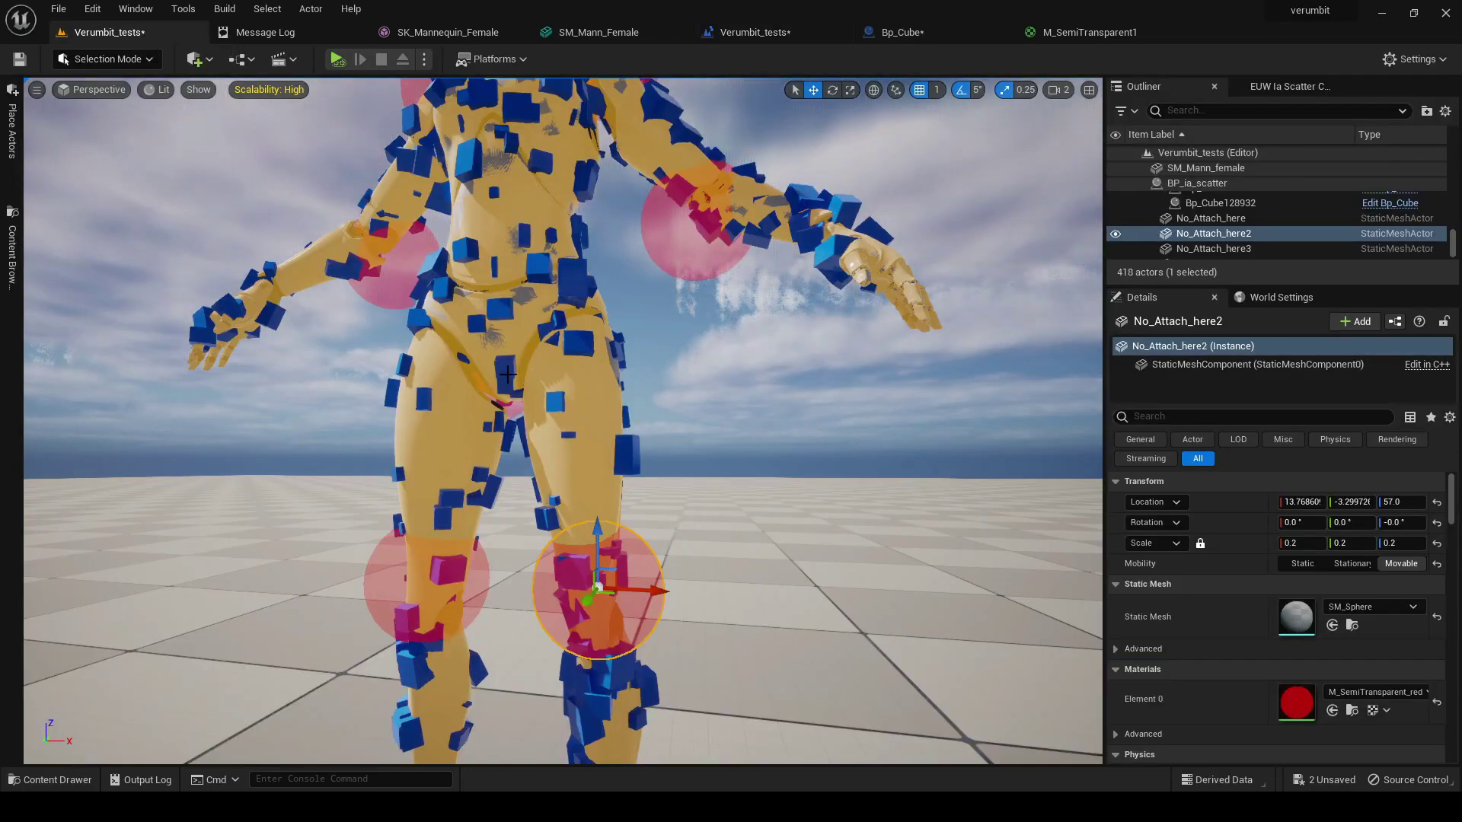
pyautogui.click(762, 32)
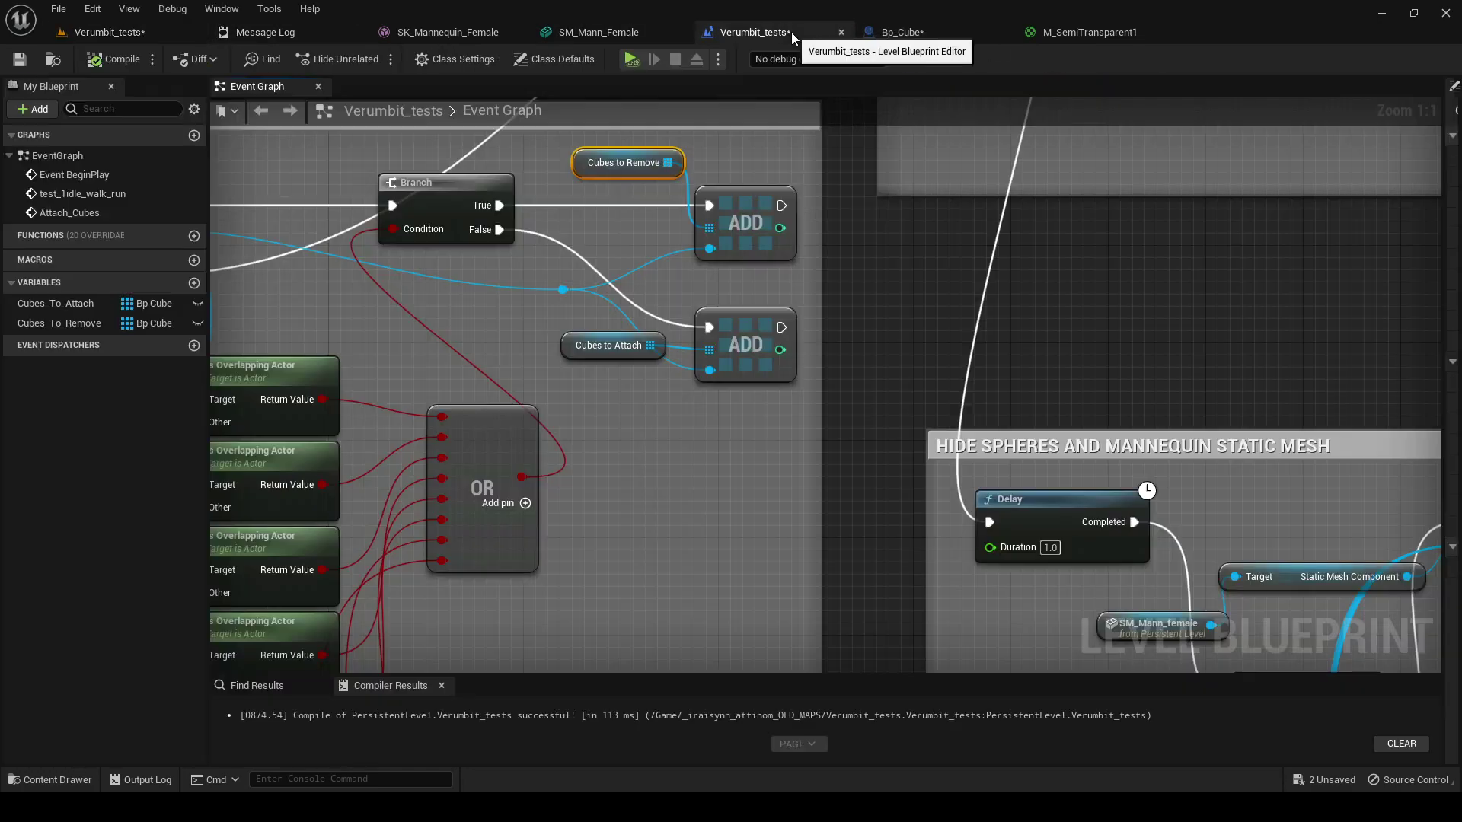
pyautogui.moveTo(940, 299); pyautogui.dragTo(881, 461, button='right')
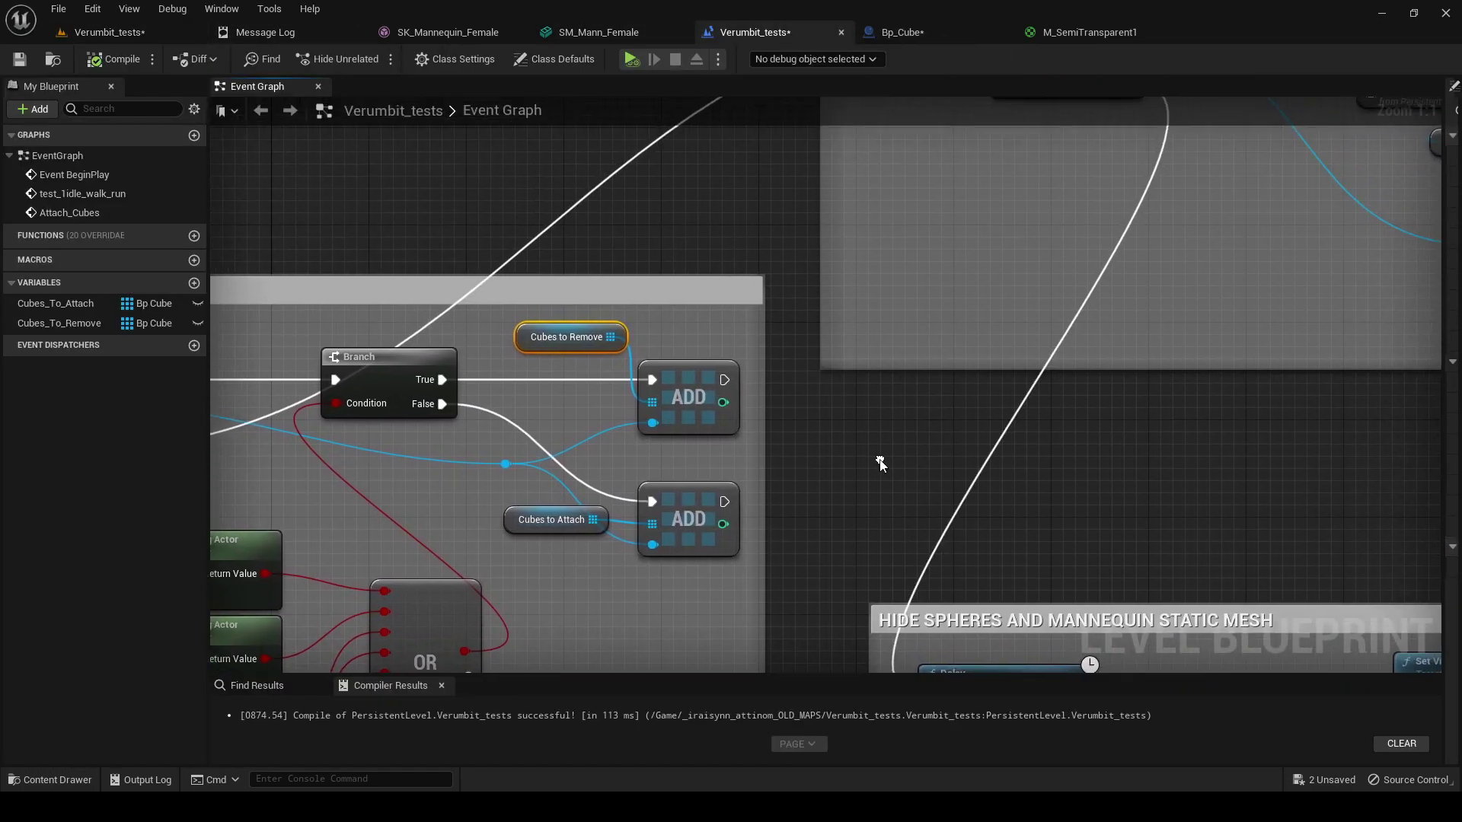
pyautogui.click(521, 524)
pyautogui.click(534, 343)
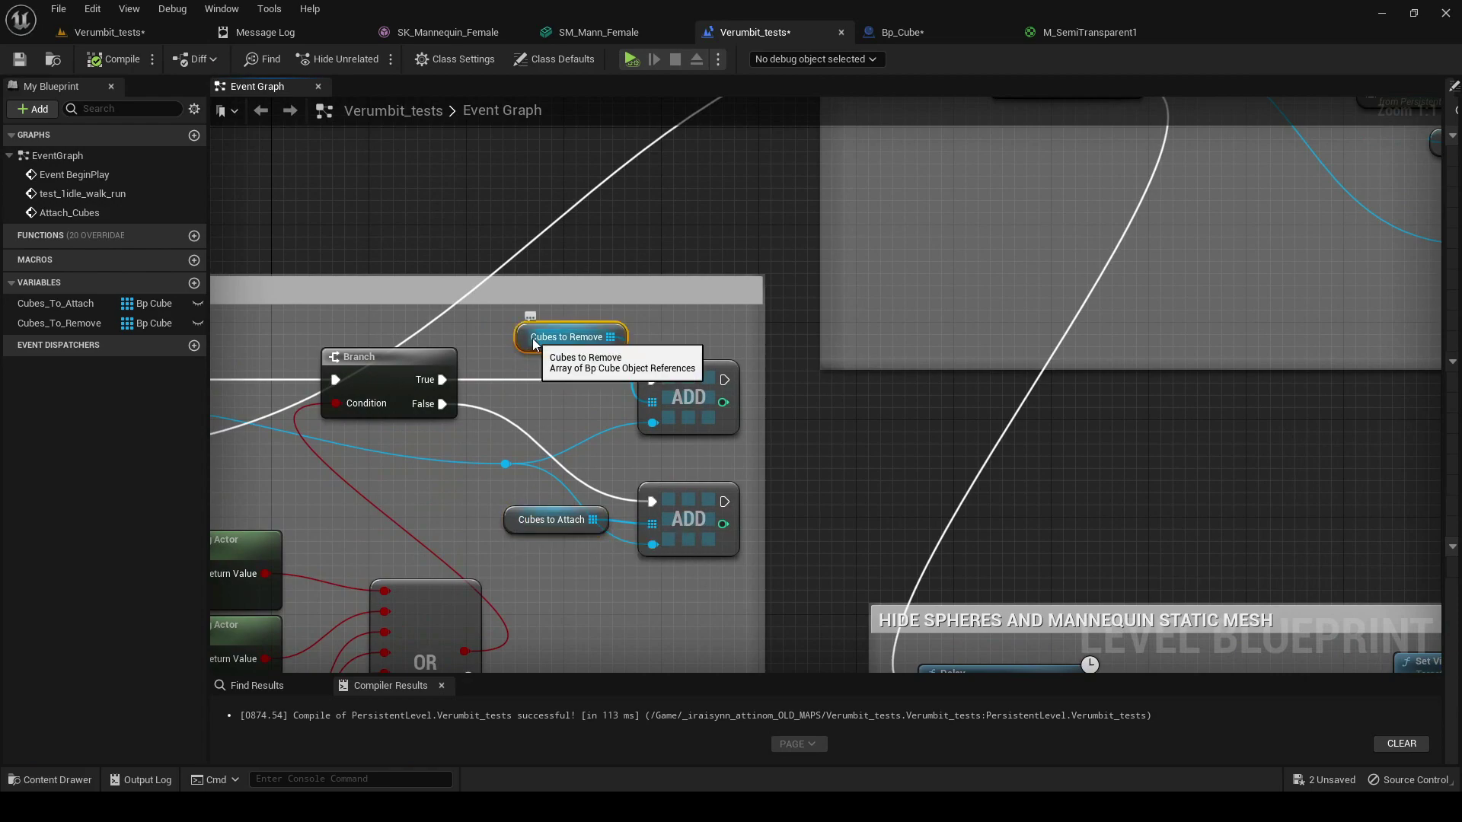
# Run the level again, pause it to check the printed cube counts, and stop the simulation
pyautogui.click(138, 37)
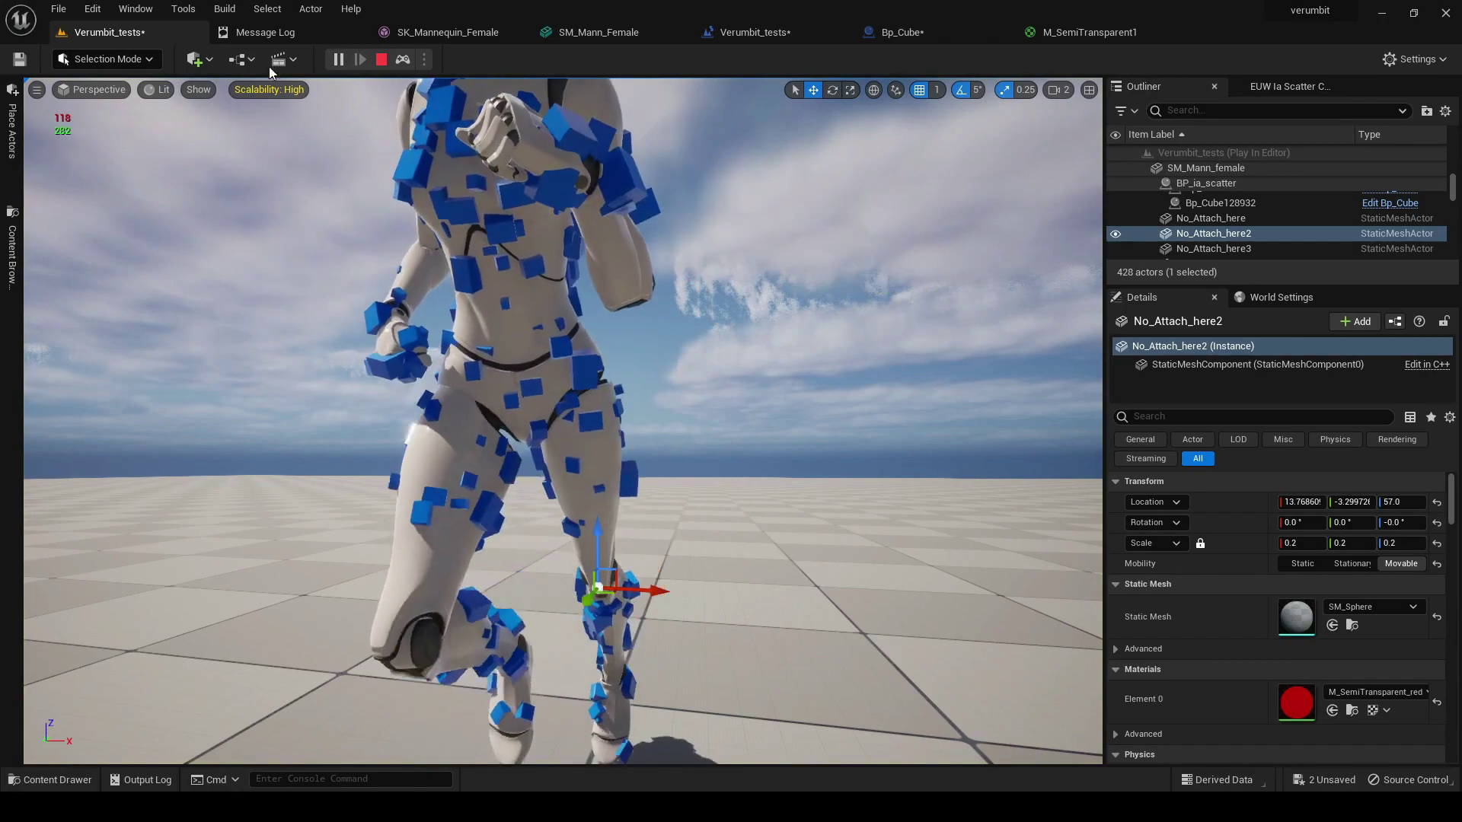
pyautogui.click(337, 59)
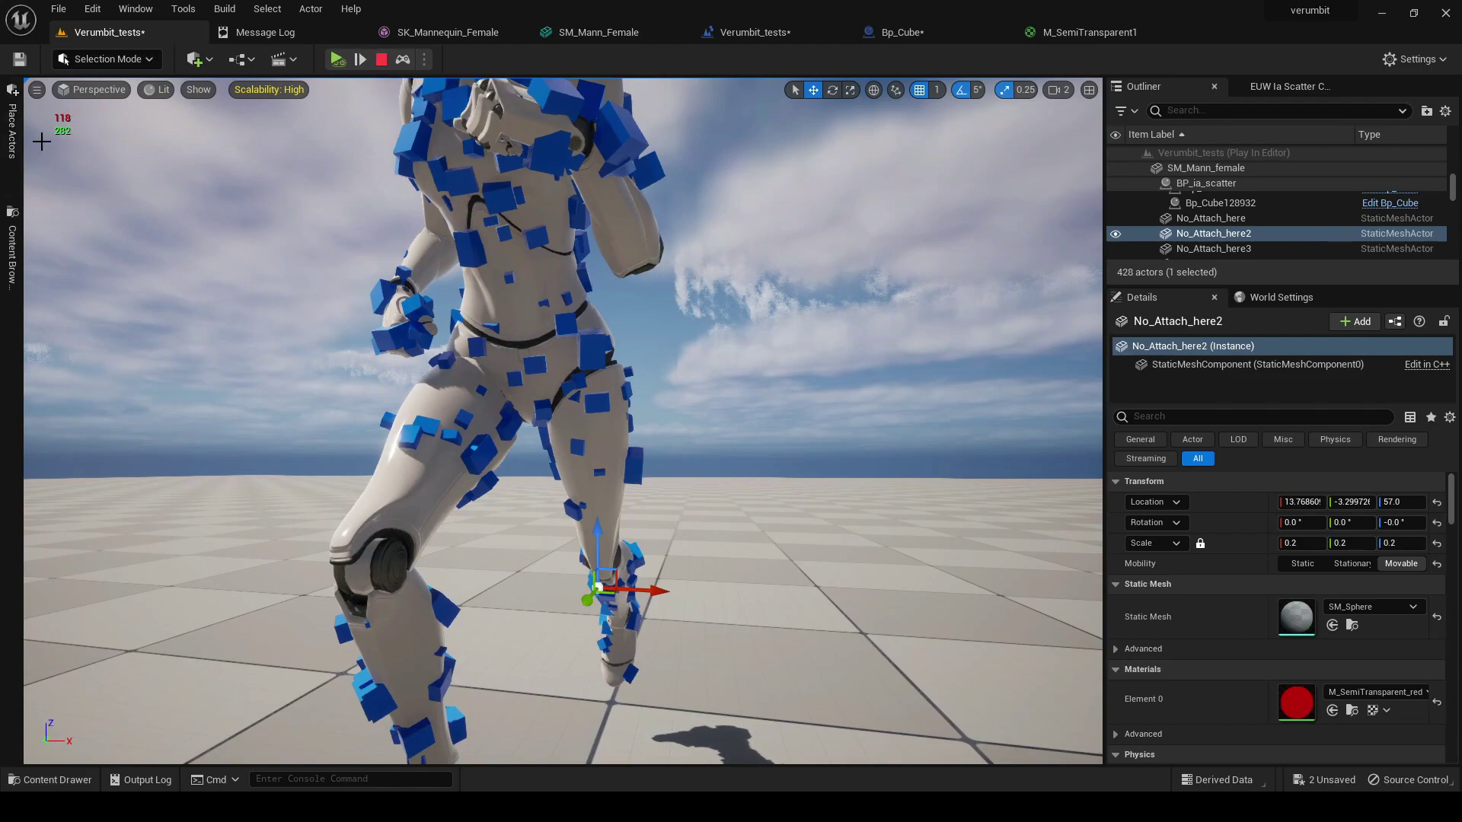
pyautogui.click(381, 59)
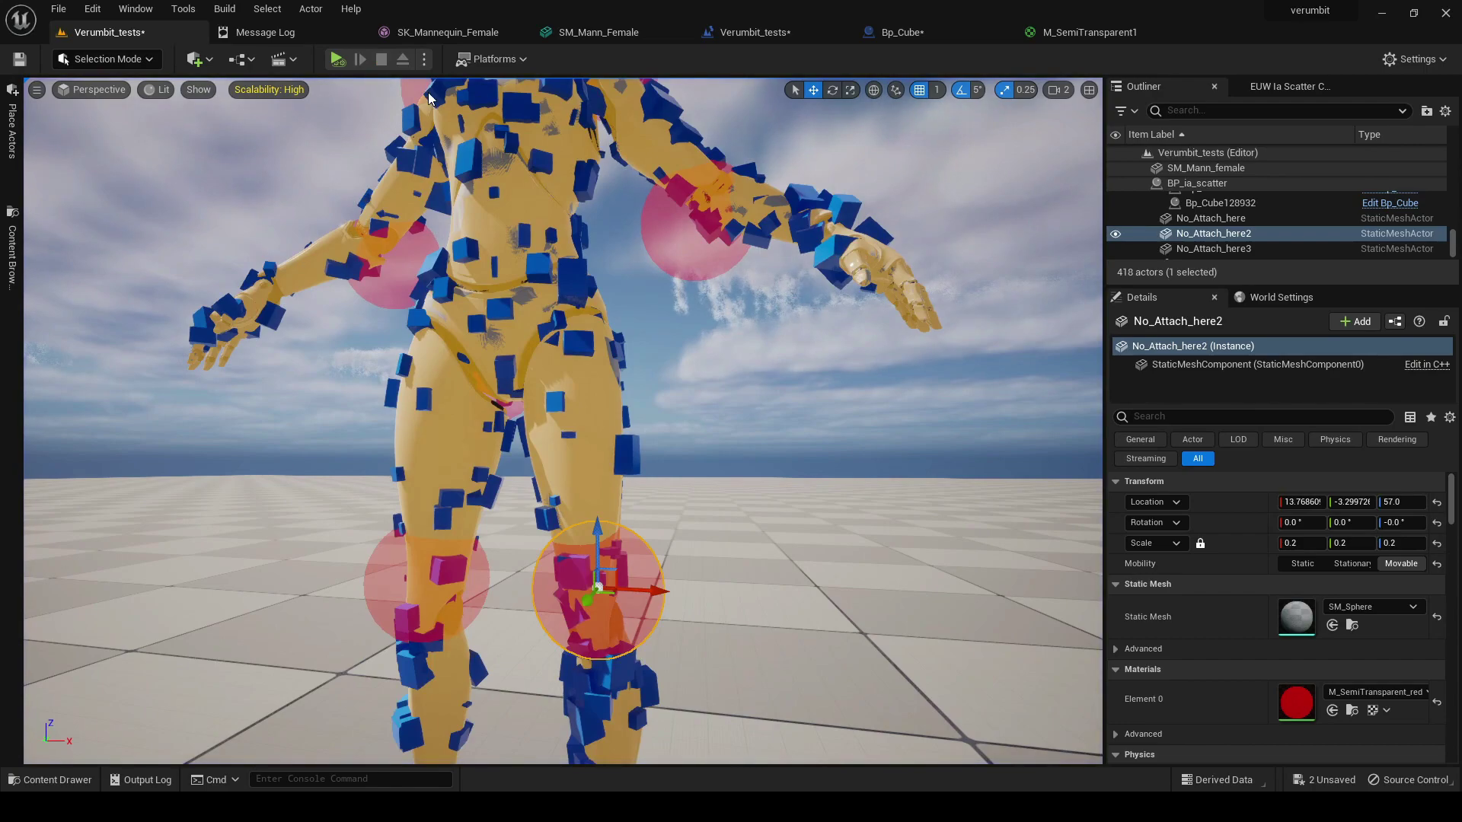
# Examine the level blueprint's loop over Cubes to Attach and its Get Actor Location, Find Closest Bone and Attach Actor To Component nodes
pyautogui.click(750, 32)
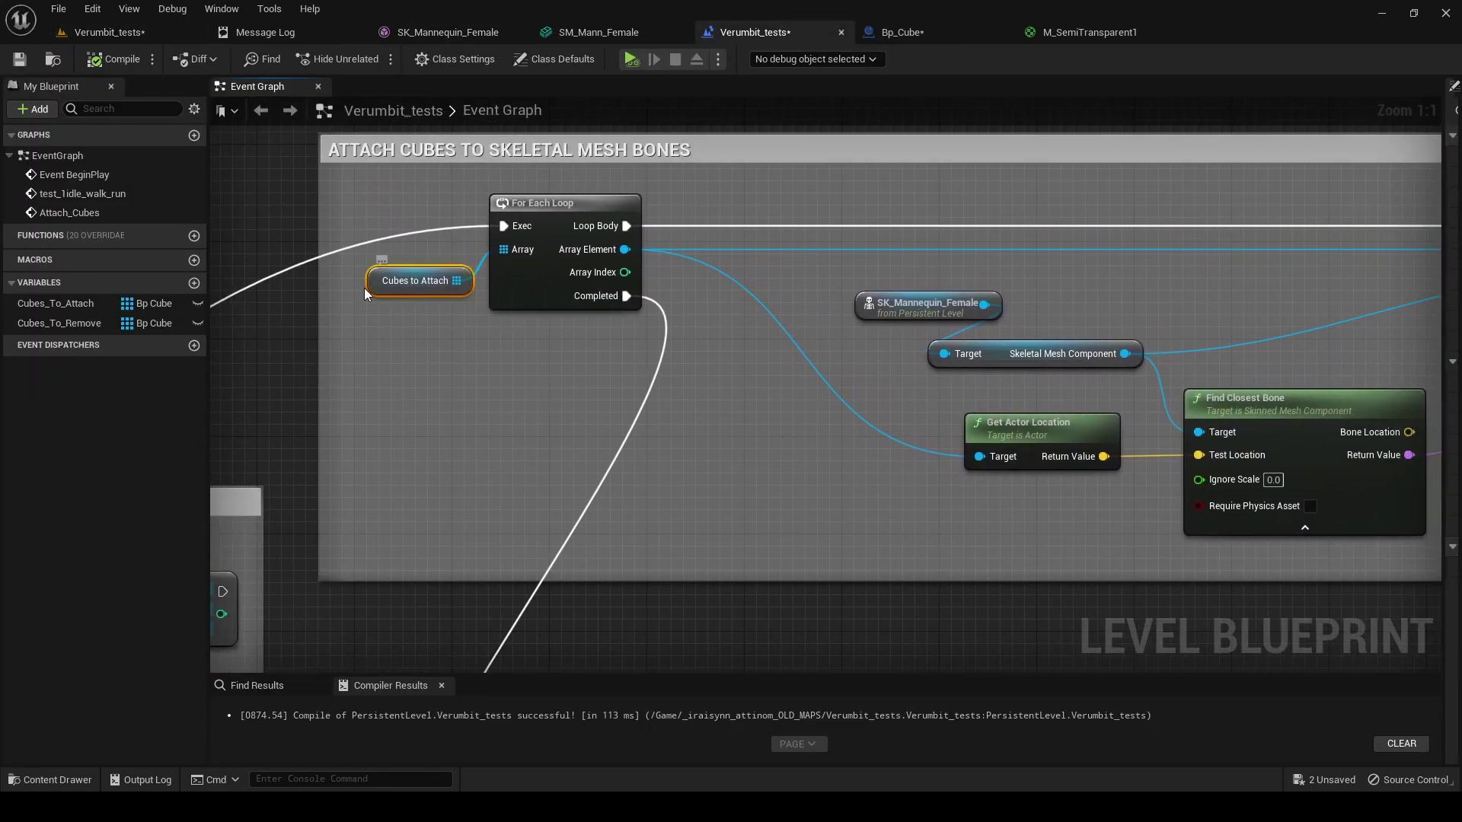
pyautogui.moveTo(725, 399); pyautogui.dragTo(222, 419, button='right')
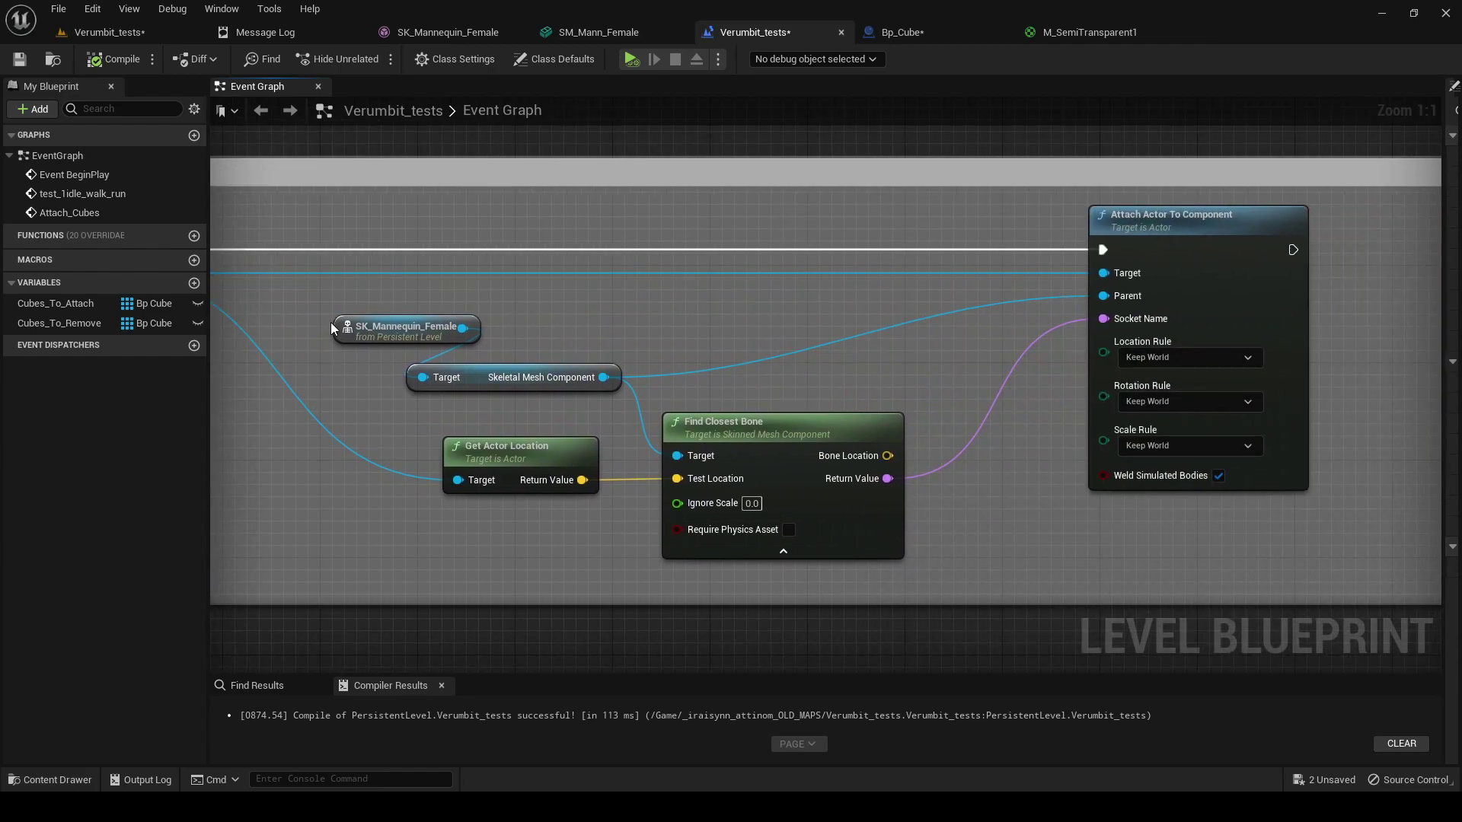
pyautogui.moveTo(443, 309); pyautogui.dragTo(683, 307, button='right')
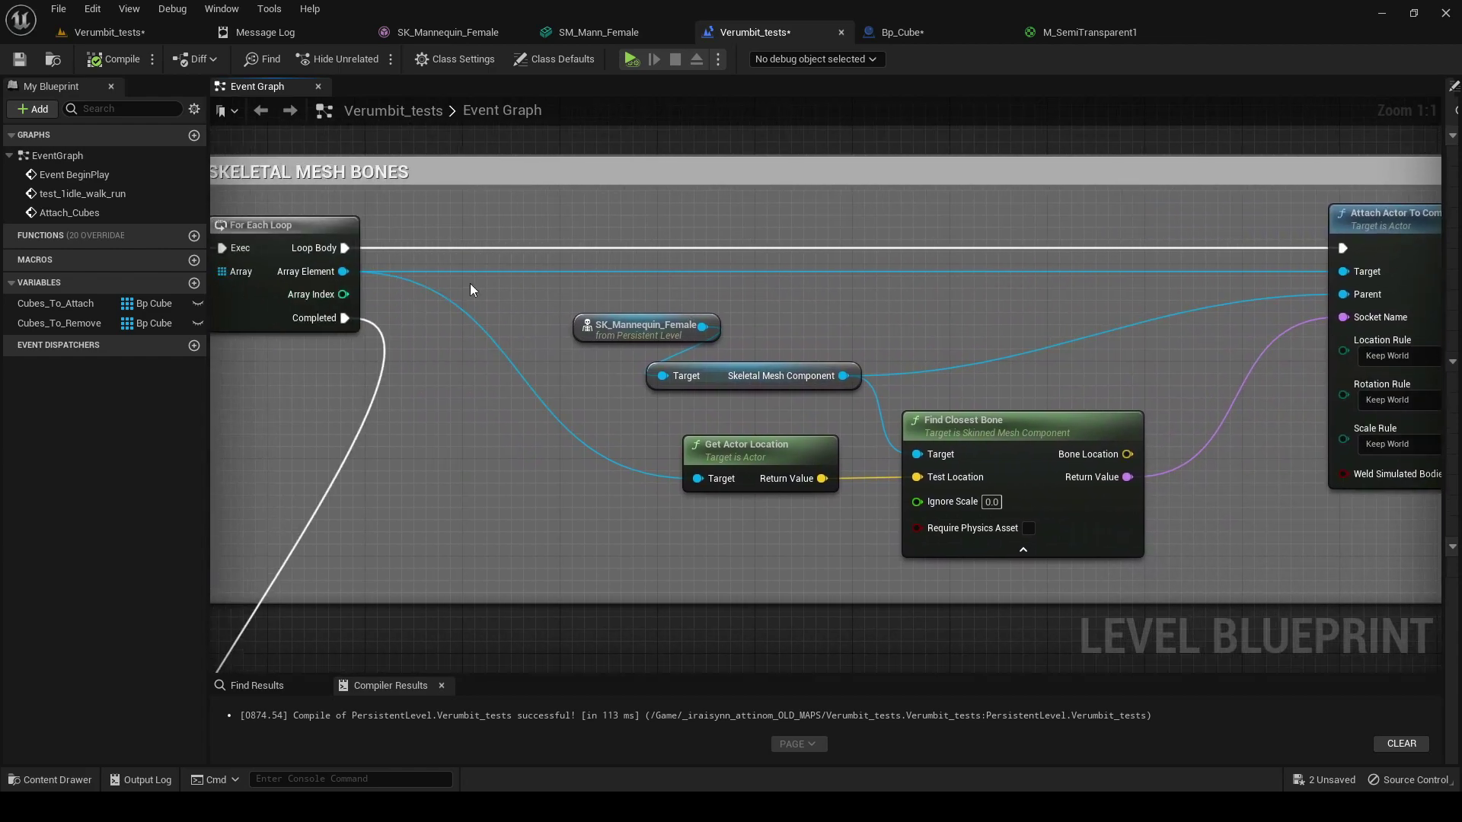
pyautogui.click(785, 456)
pyautogui.moveTo(803, 515); pyautogui.dragTo(709, 472, button='right')
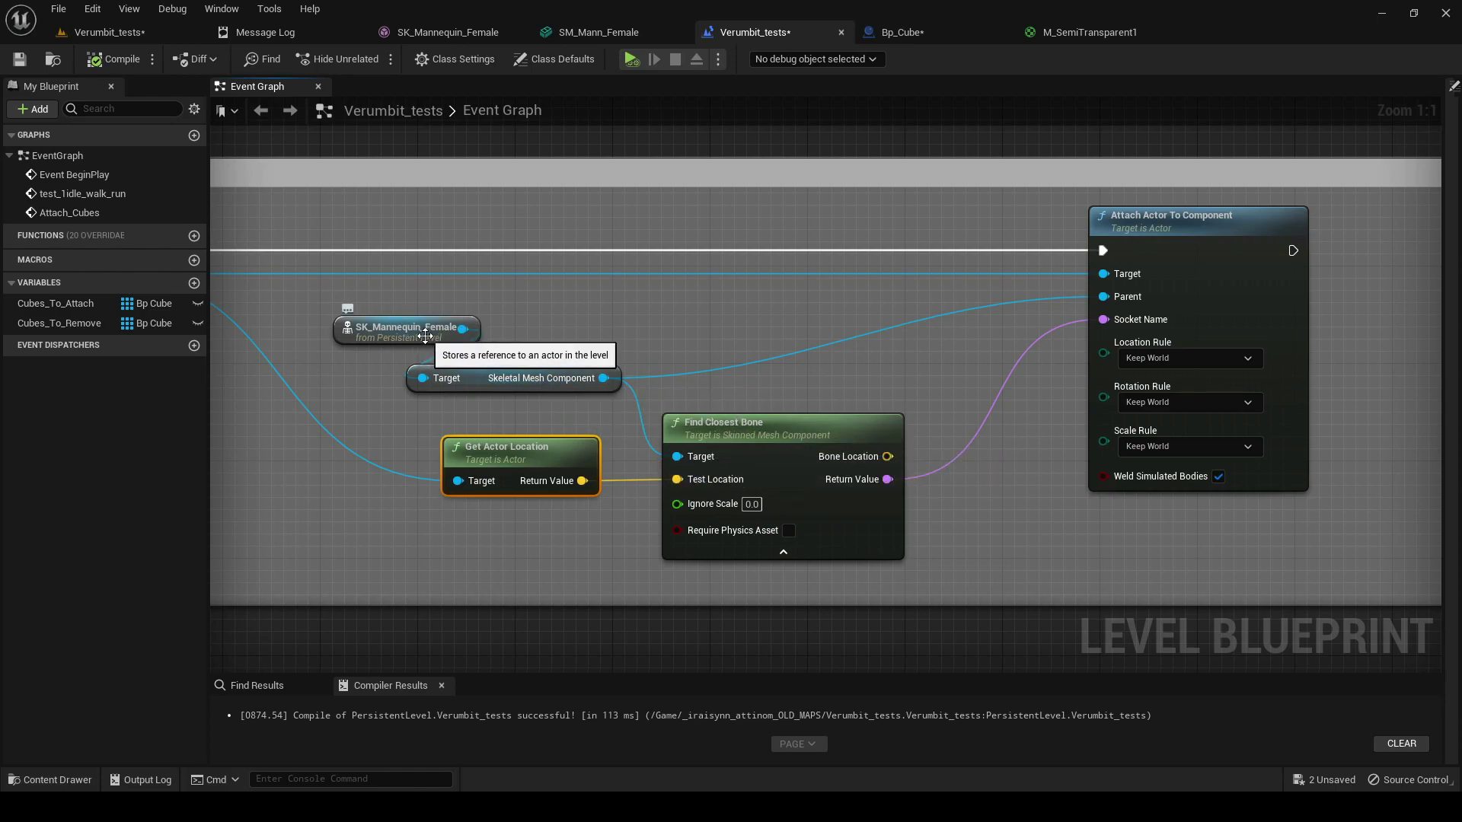
# Move SK_Mannequin_Female along X to 93 and compare it with the cube-covered SM_Mann_female
pyautogui.click(85, 32)
pyautogui.keyDown('alt'); pyautogui.moveTo(837, 457); pyautogui.dragTo(320, 502); pyautogui.keyUp('alt')
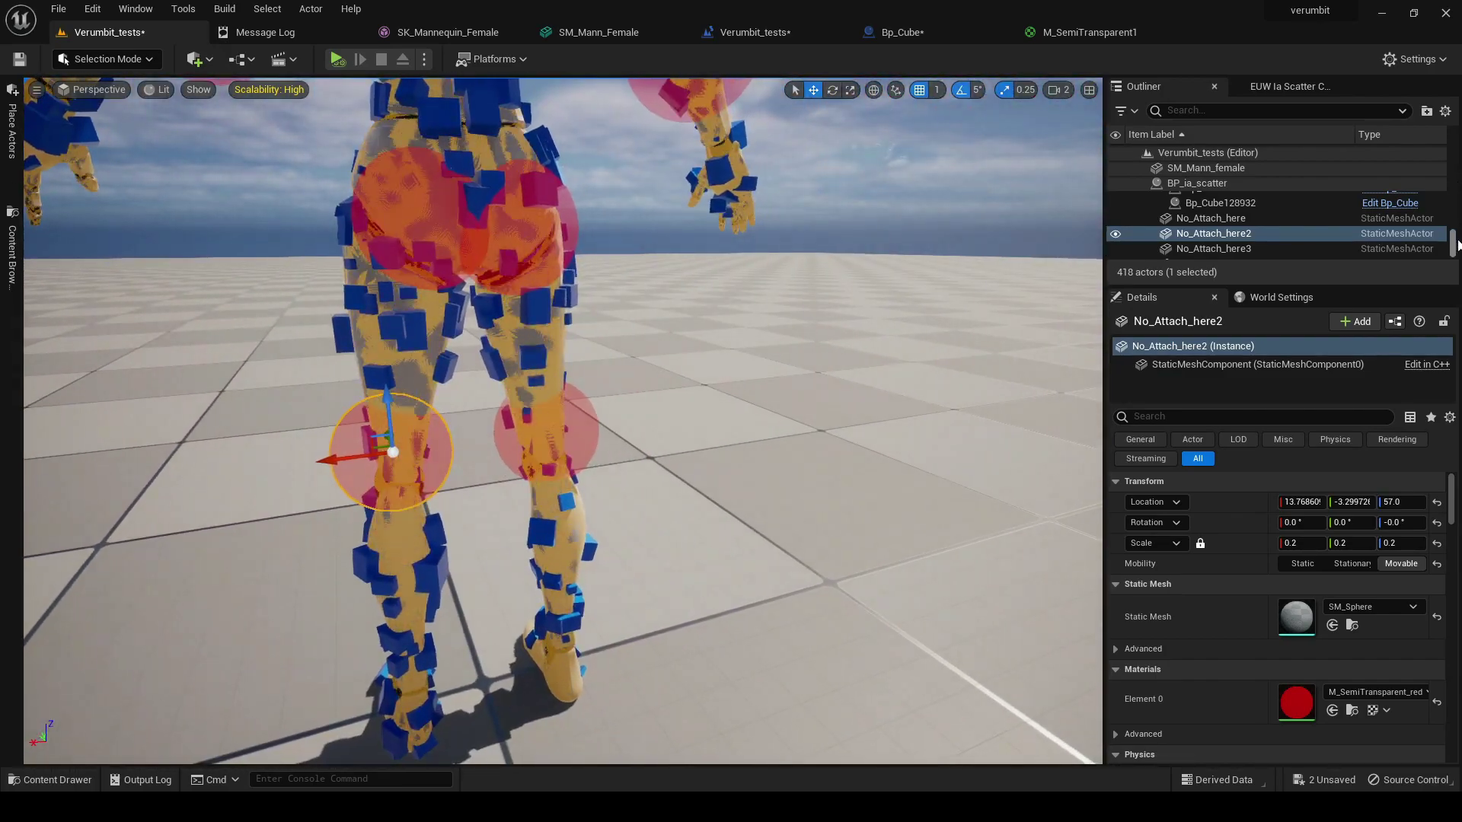
pyautogui.scroll(-2, 1457, 207)
pyautogui.doubleClick(1226, 252)
pyautogui.moveTo(579, 426); pyautogui.dragTo(549, 495, button='right')
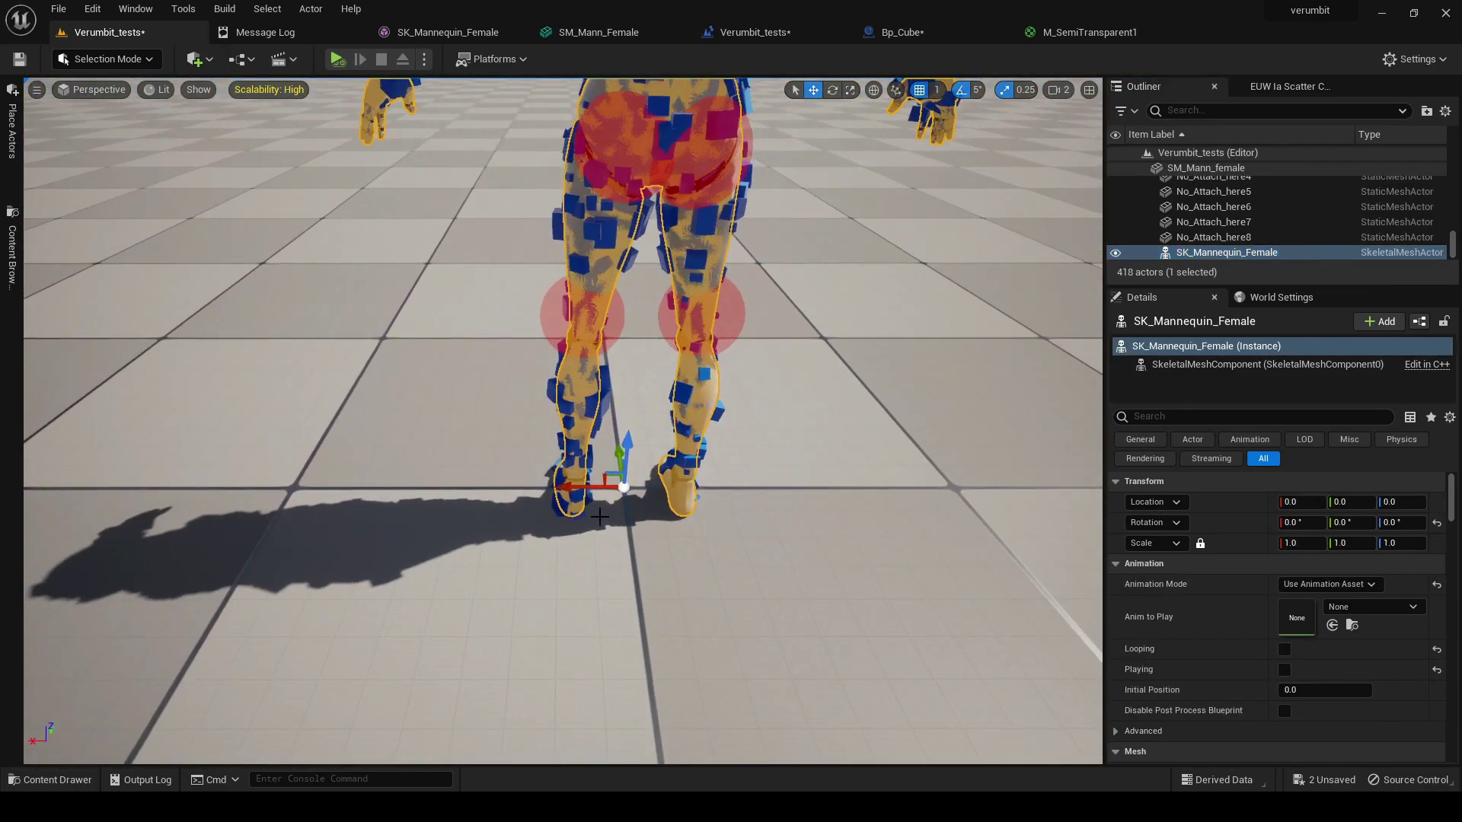
pyautogui.moveTo(587, 486); pyautogui.dragTo(293, 474)
pyautogui.moveTo(293, 474); pyautogui.dragTo(267, 289, button='right')
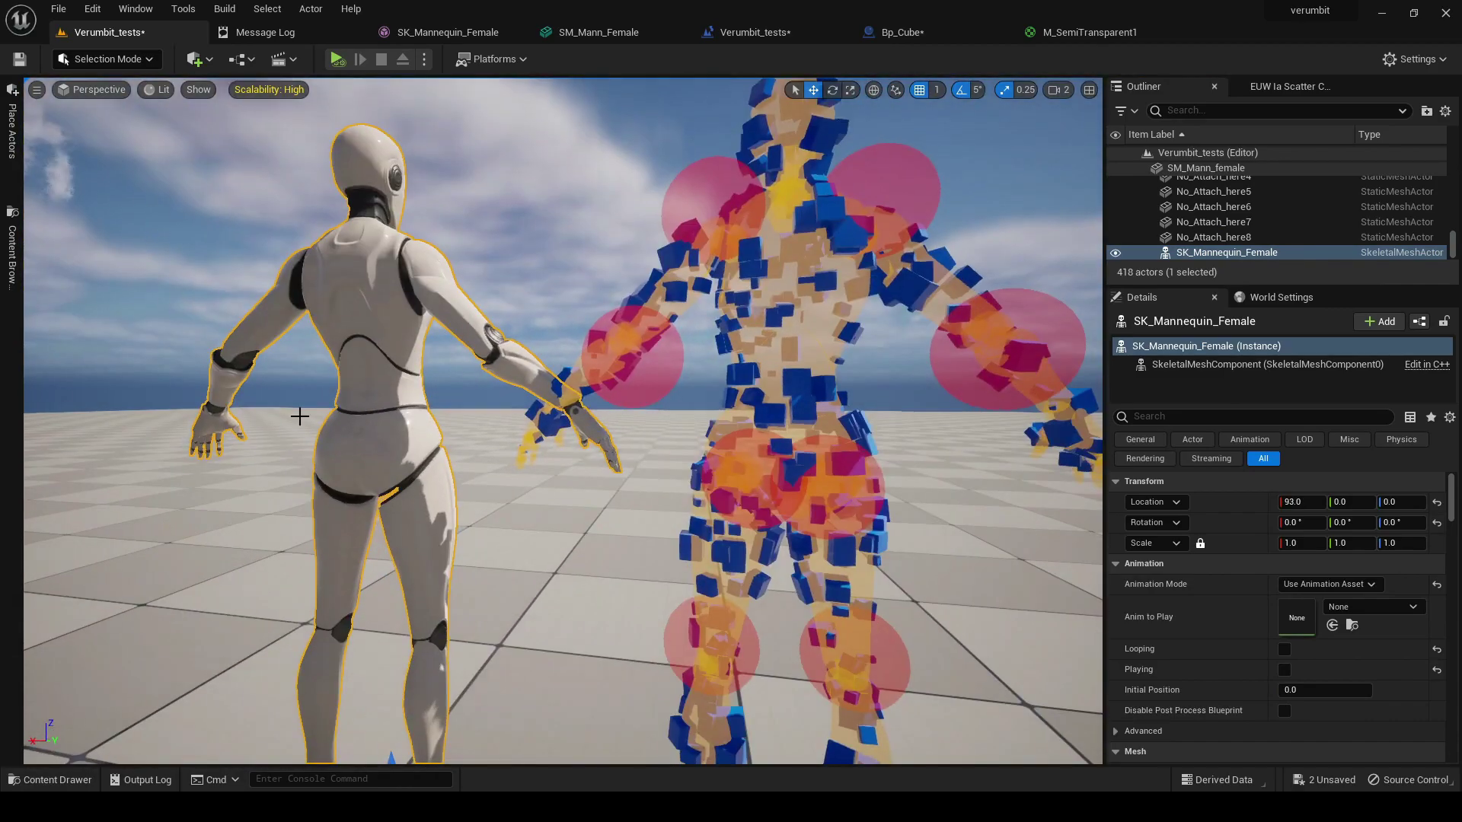
pyautogui.moveTo(819, 351); pyautogui.dragTo(807, 350, button='right')
pyautogui.click(820, 350)
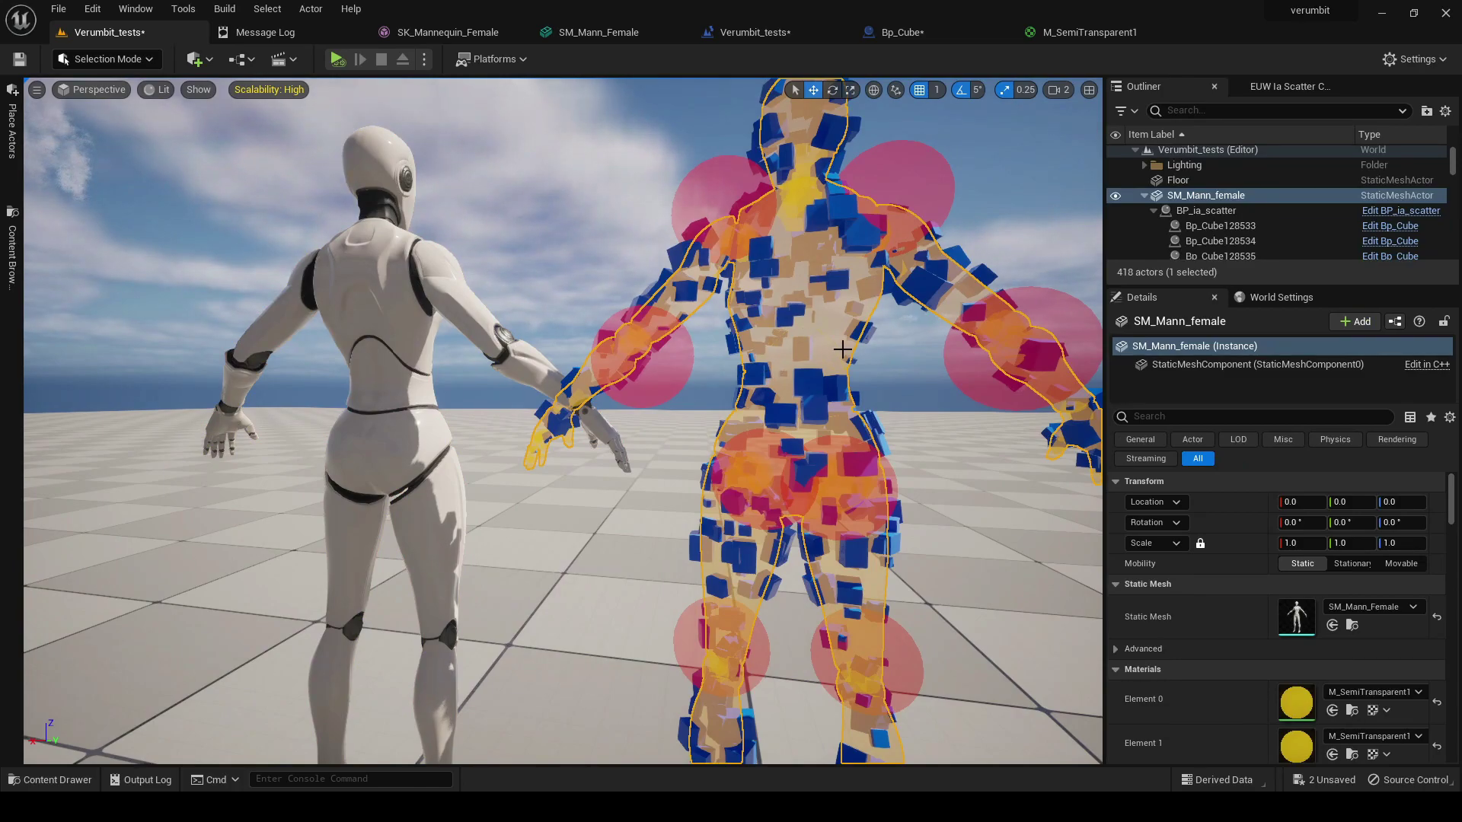
# Slide SK_Mannequin_Female back towards the static mannequin and reset its location to the default
pyautogui.click(398, 382)
pyautogui.moveTo(488, 587); pyautogui.dragTo(572, 719, button='right')
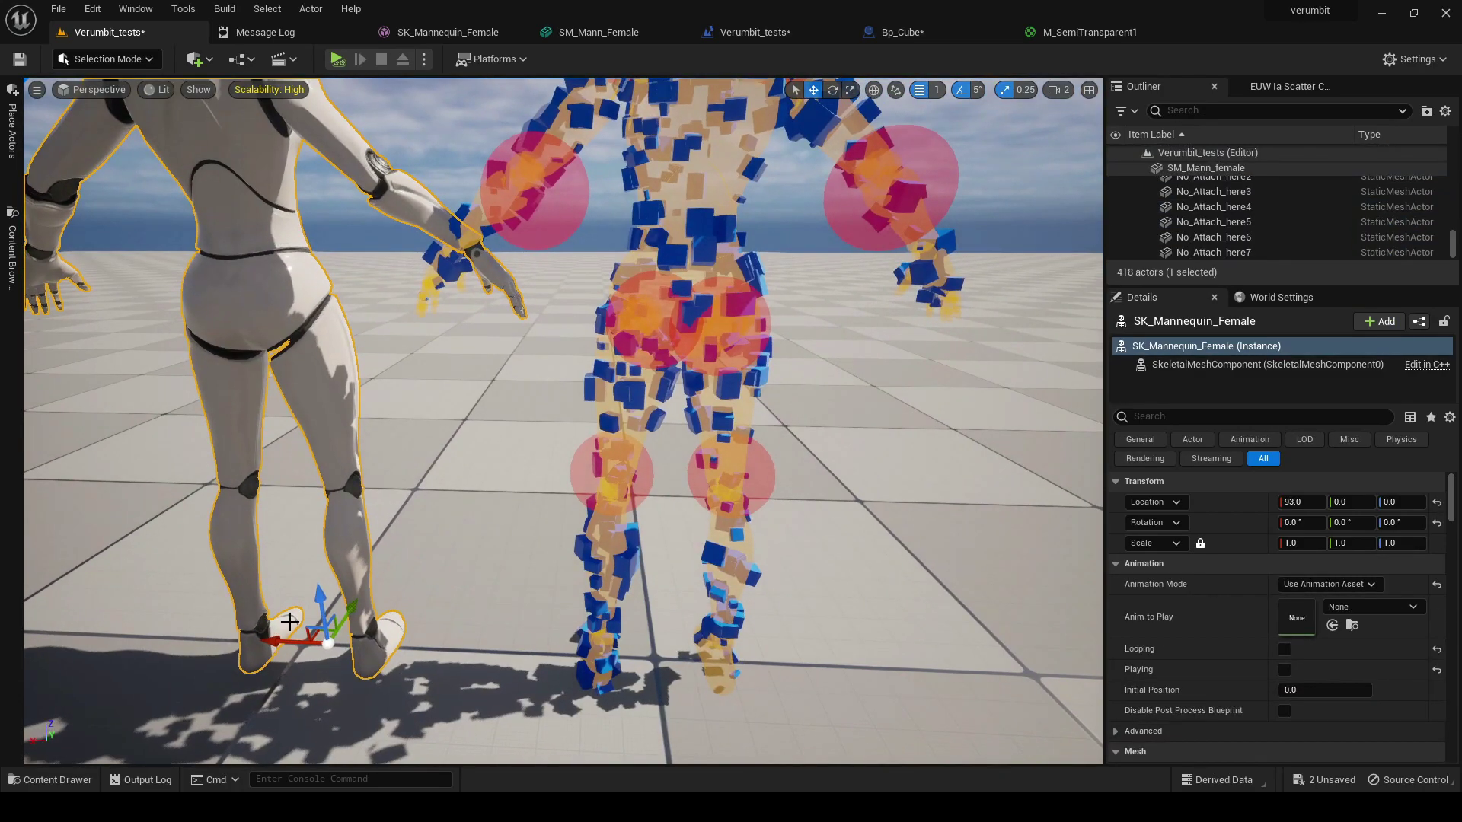
pyautogui.moveTo(279, 642); pyautogui.dragTo(480, 646)
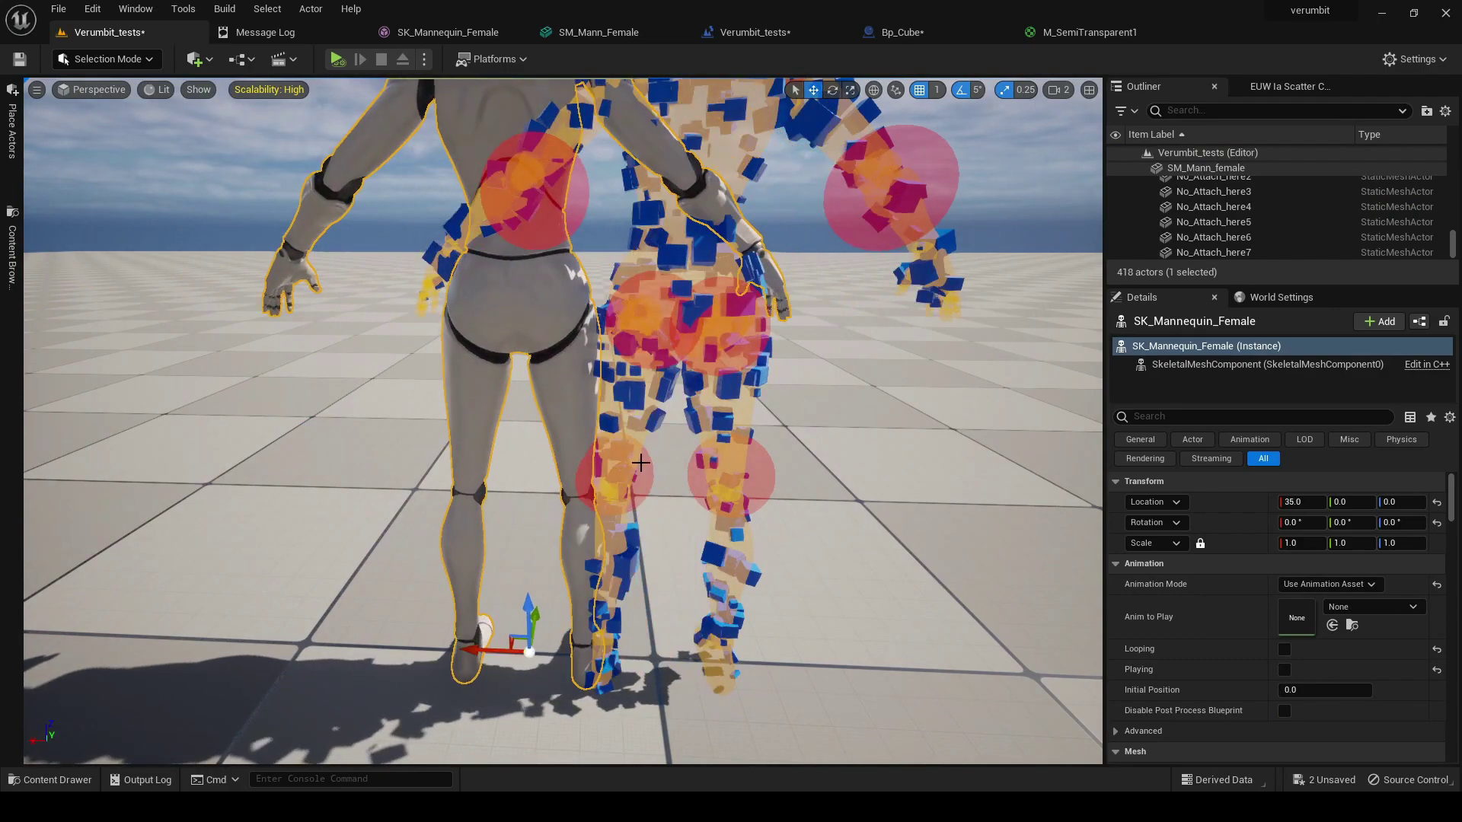
pyautogui.click(638, 401)
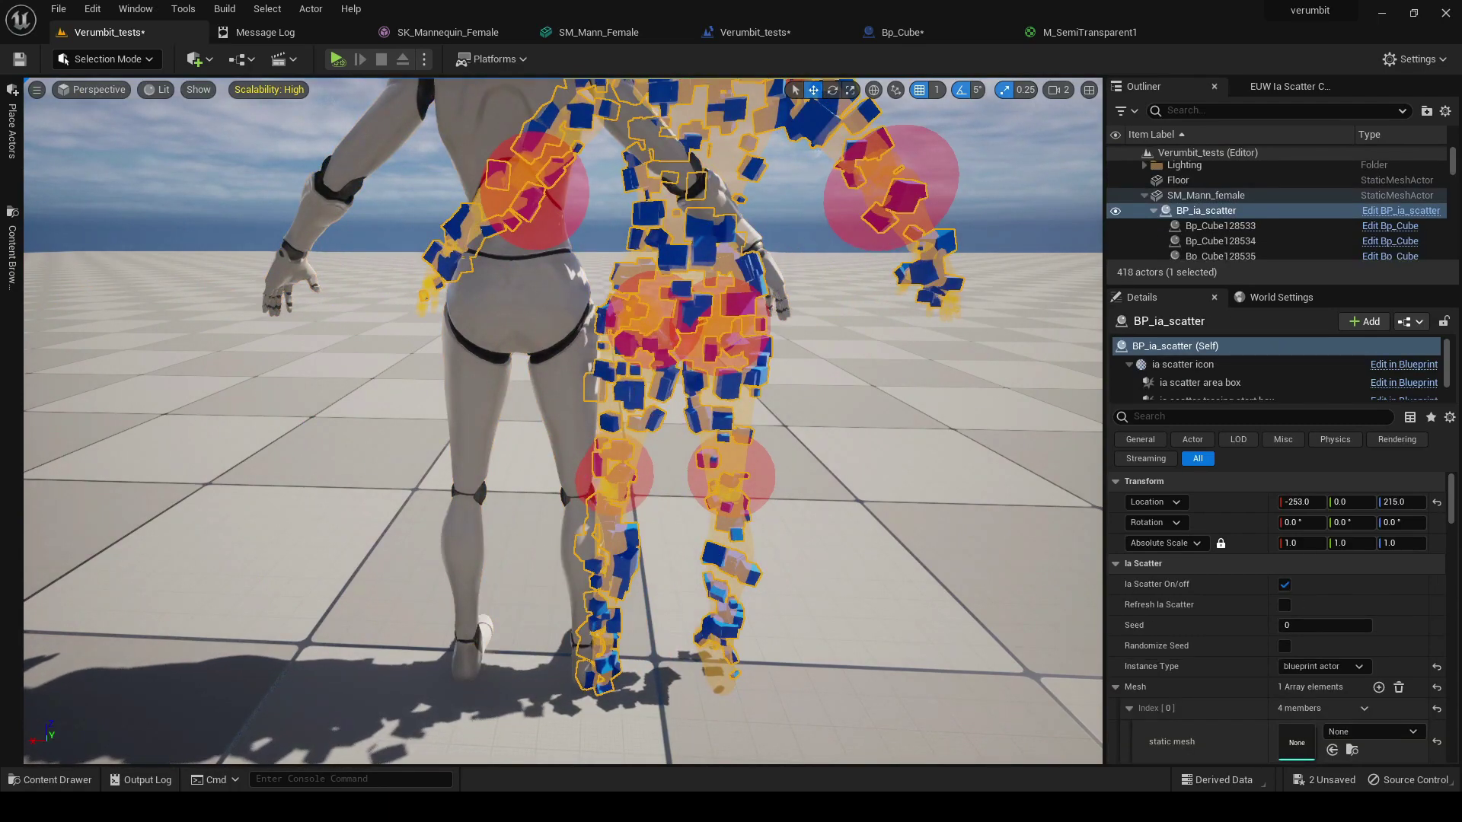
pyautogui.click(554, 415)
pyautogui.click(1438, 504)
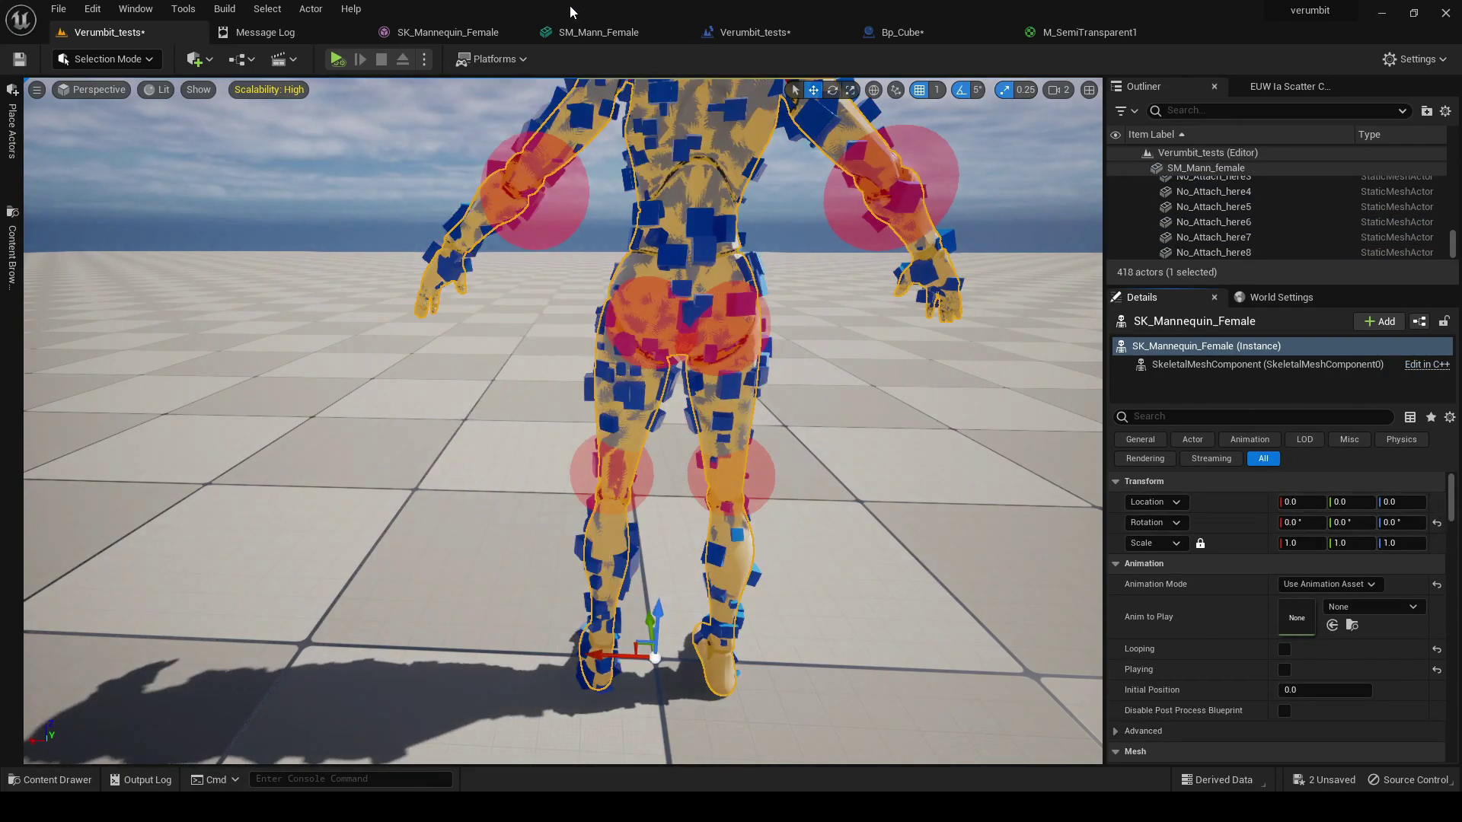
# Examine the attach rules, then the loop that hides the Cubes to Remove through Set Actor Hidden In Game
pyautogui.click(762, 37)
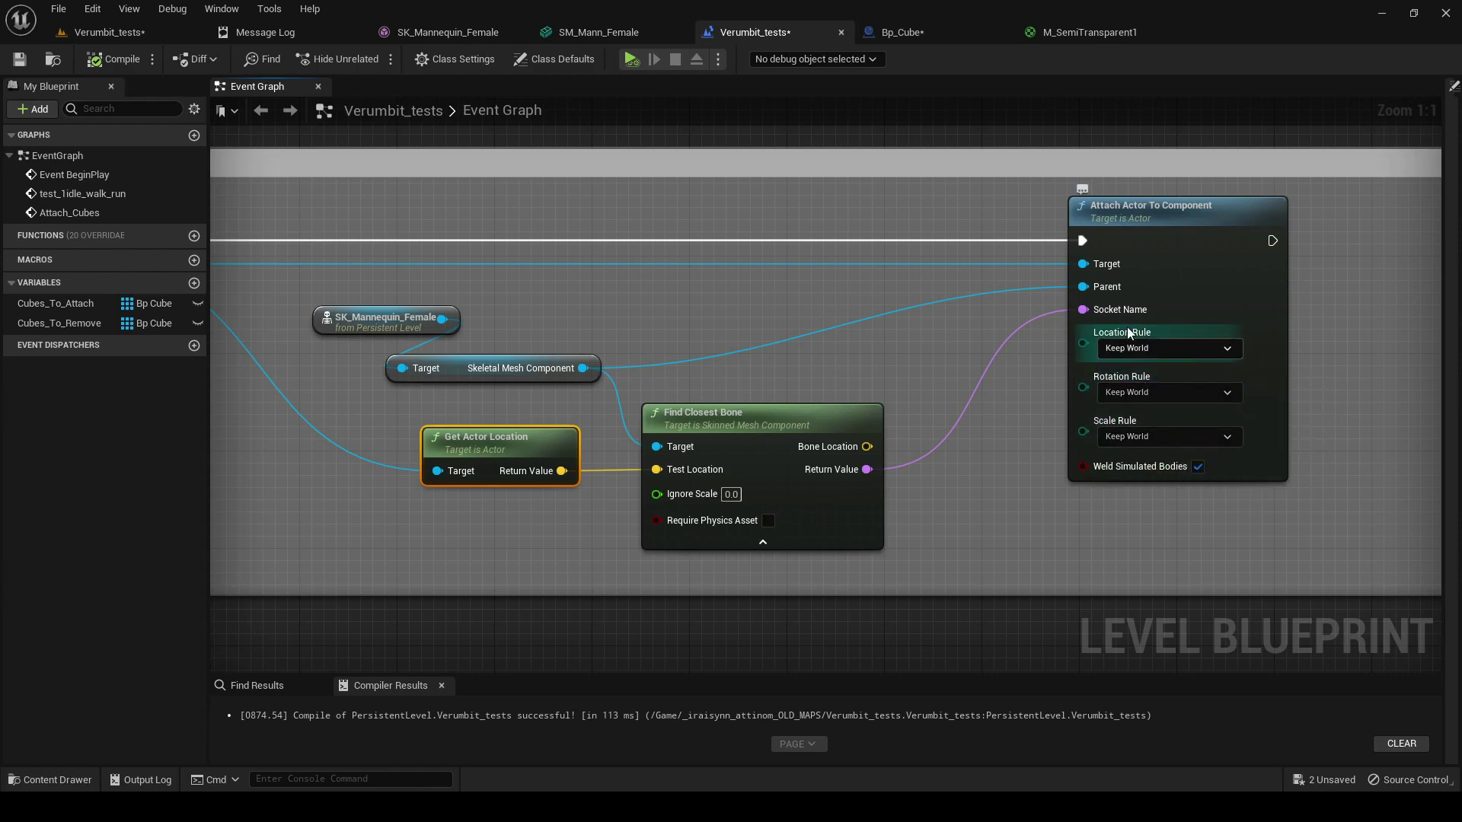
pyautogui.moveTo(1024, 550); pyautogui.dragTo(1099, 395, button='right')
pyautogui.scroll(-3, 1099, 395)
pyautogui.moveTo(565, 542); pyautogui.dragTo(701, 348, button='right')
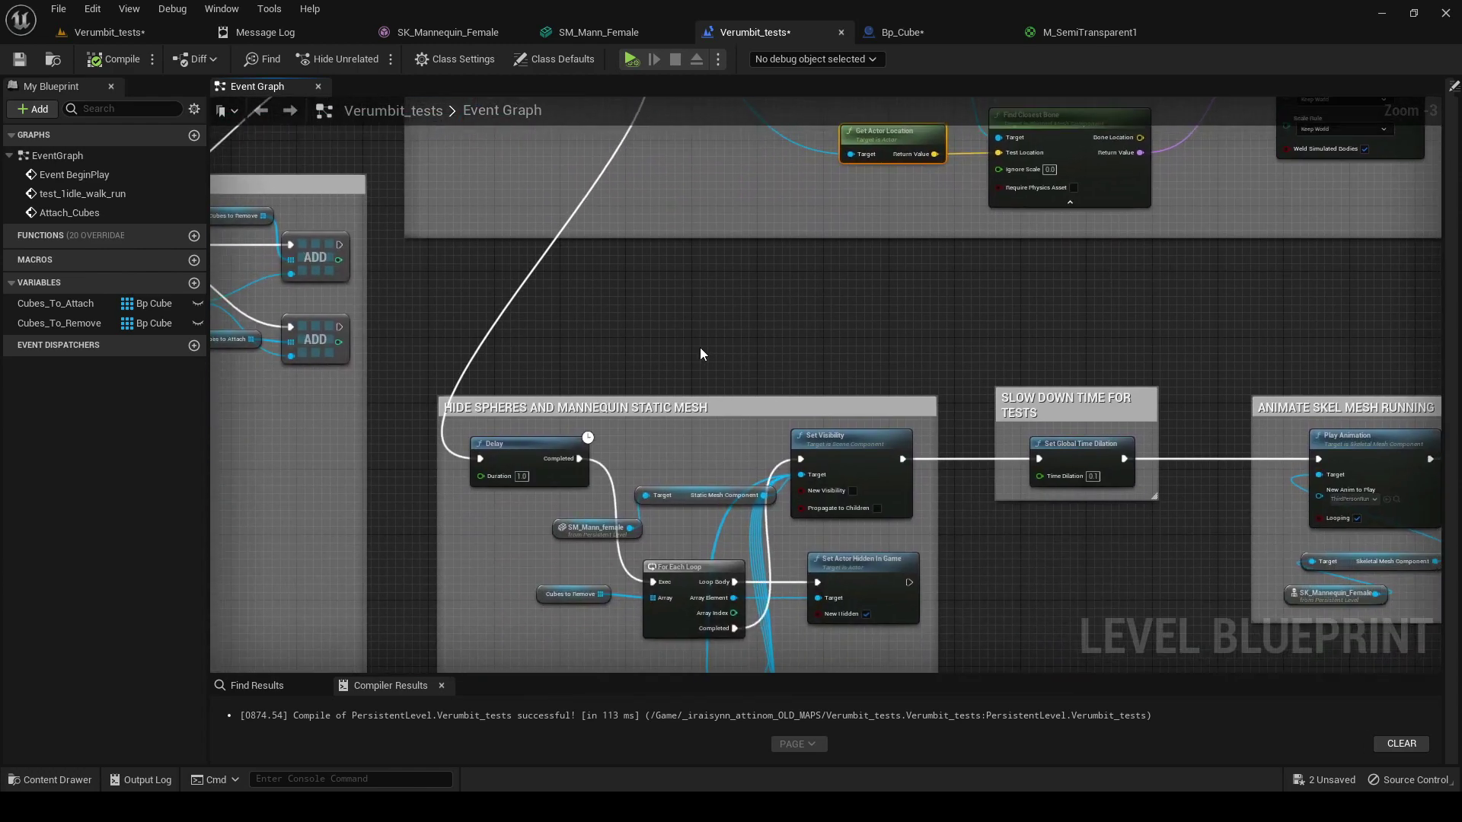
pyautogui.moveTo(691, 401); pyautogui.dragTo(755, 191, button='right')
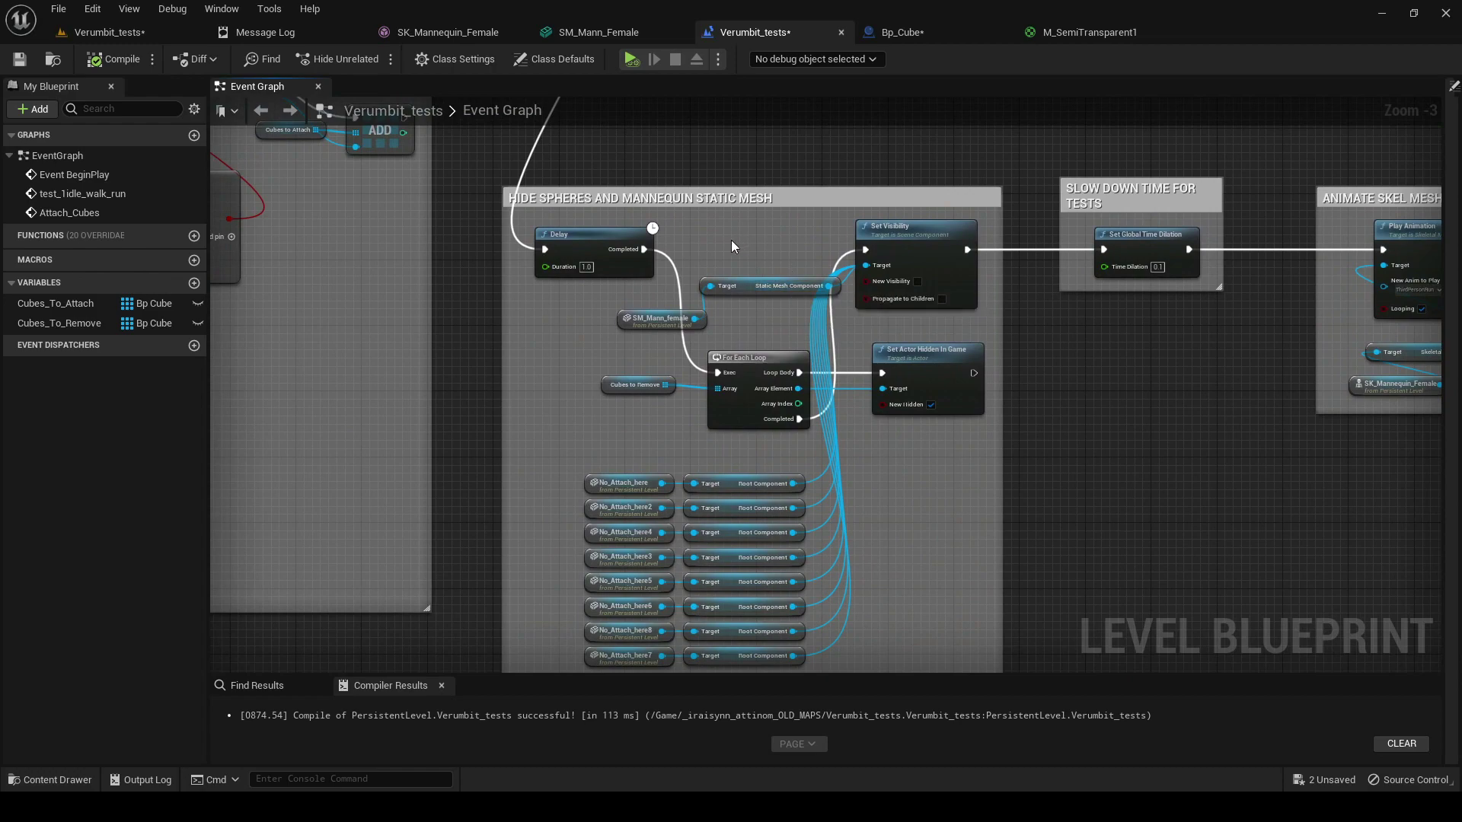
pyautogui.scroll(3, 646, 285)
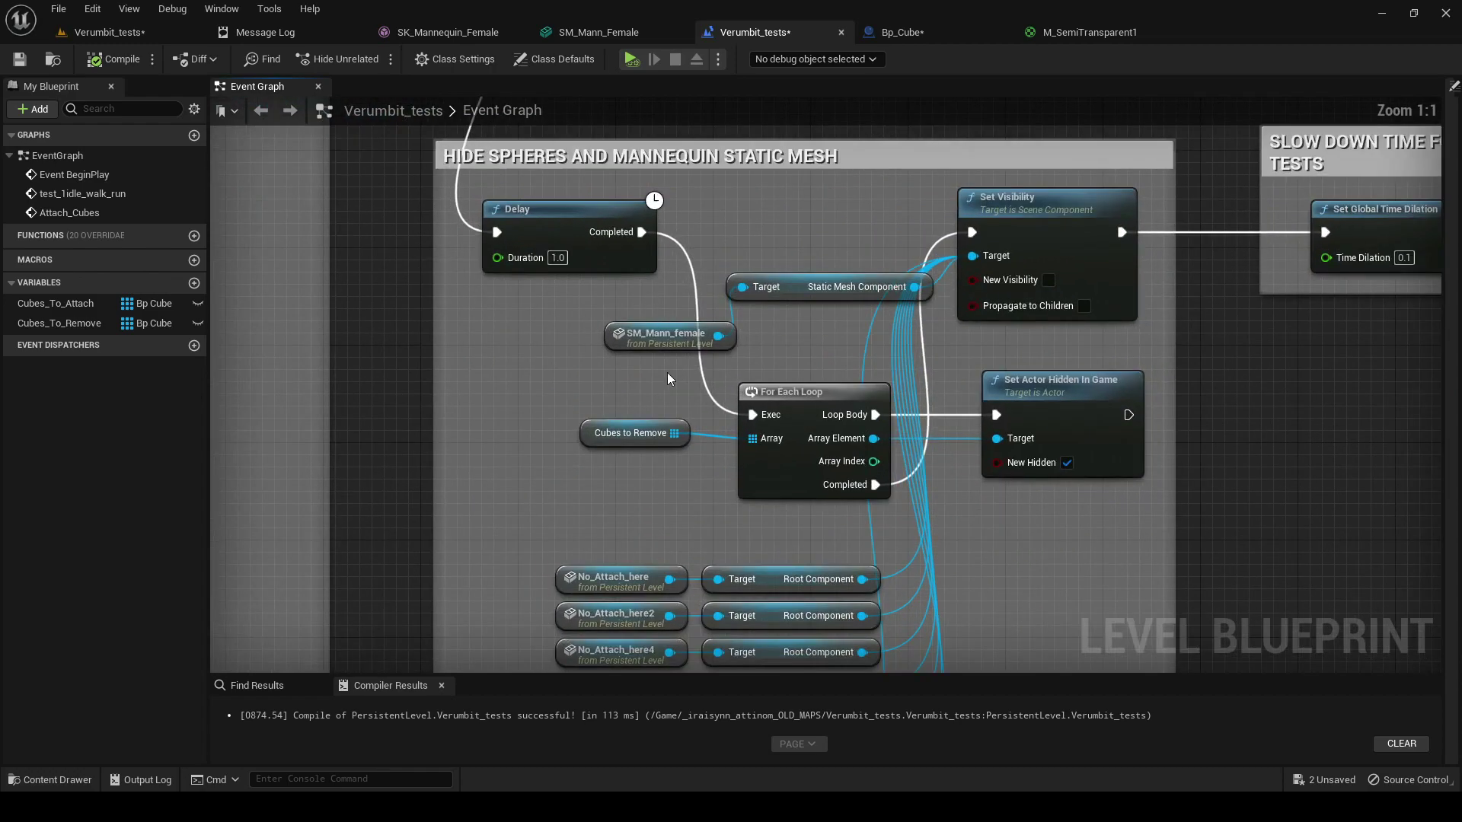
pyautogui.moveTo(792, 449); pyautogui.dragTo(633, 308, button='right')
pyautogui.moveTo(460, 297); pyautogui.dragTo(484, 334)
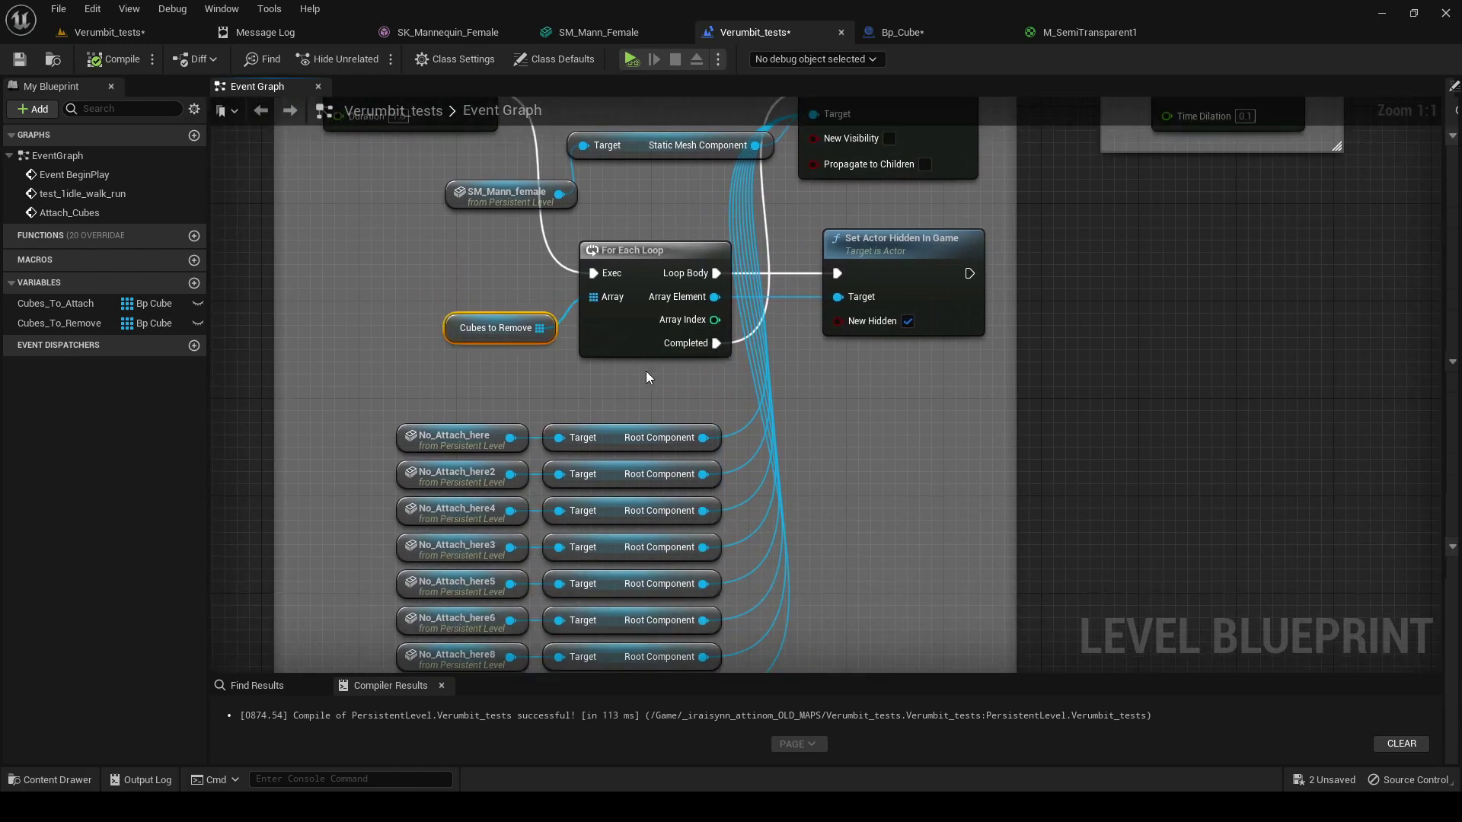
pyautogui.moveTo(752, 411); pyautogui.dragTo(715, 281, button='right')
pyautogui.moveTo(820, 291); pyautogui.dragTo(713, 520, button='right')
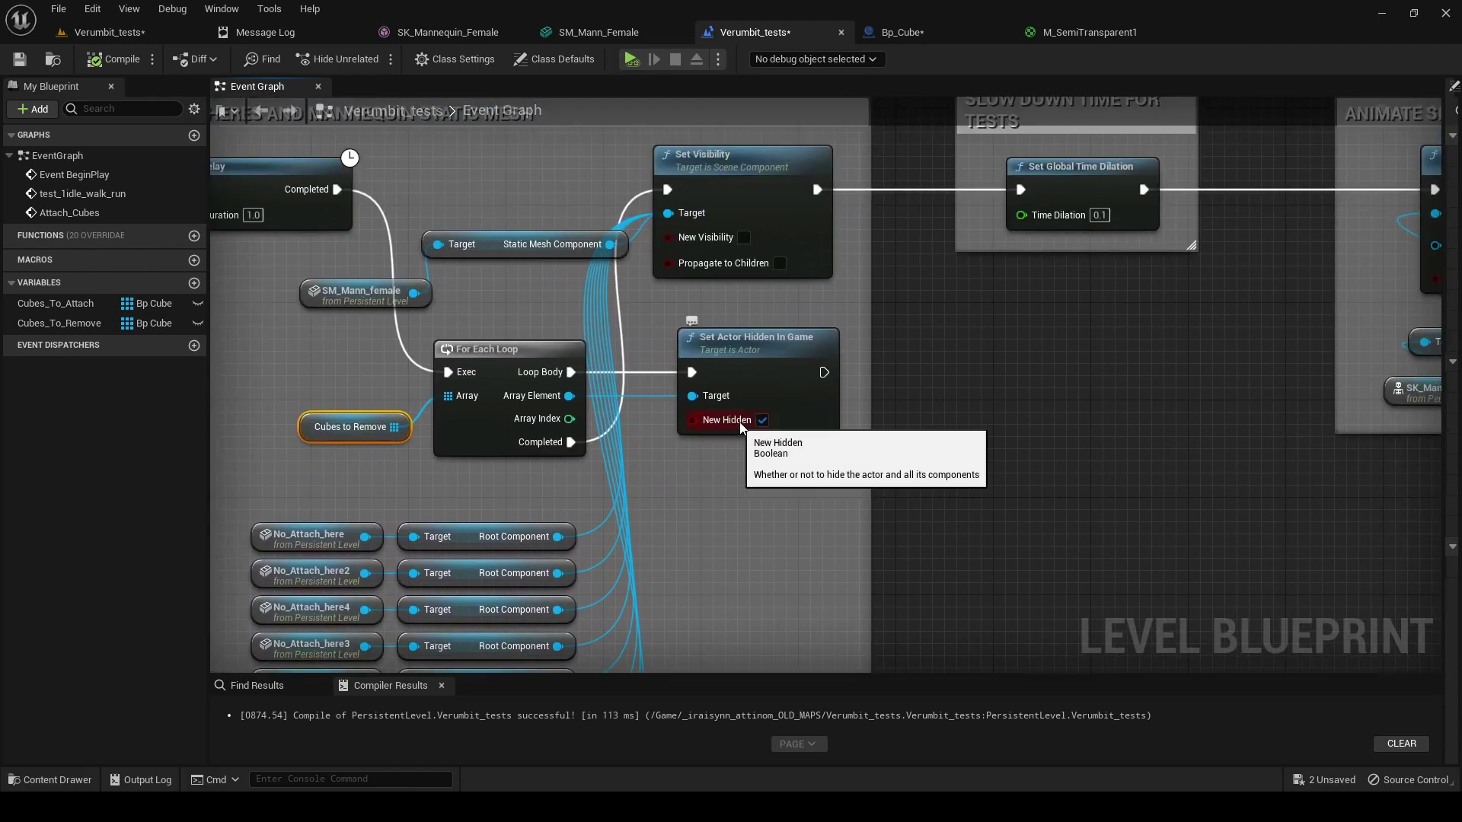
# Inspect the No_Attach_here sphere references and the static mannequin component feeding the Set Visibility node
pyautogui.moveTo(311, 505); pyautogui.dragTo(464, 284, button='right')
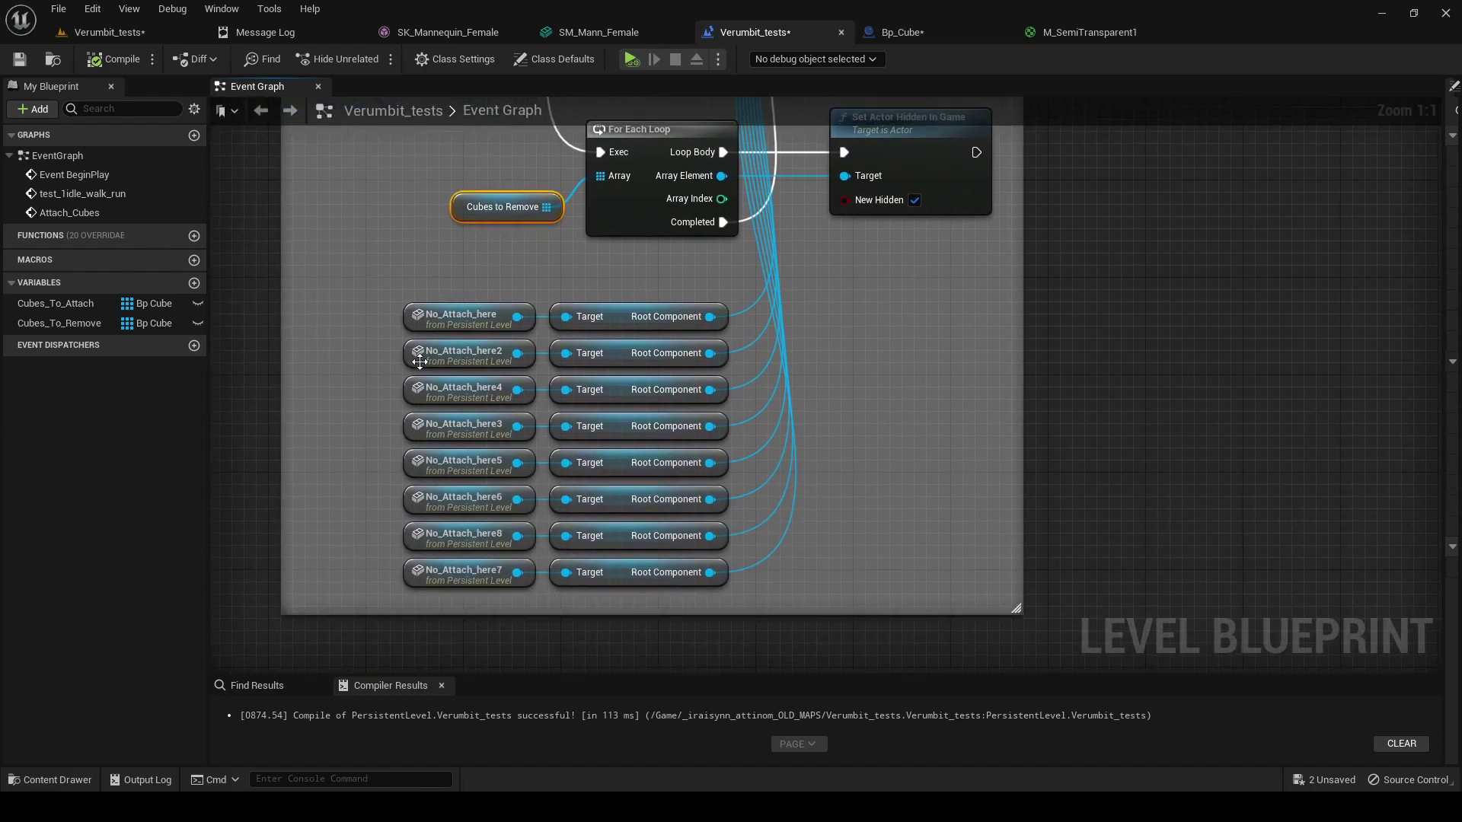
pyautogui.moveTo(874, 356); pyautogui.dragTo(730, 630, button='right')
pyautogui.click(765, 229)
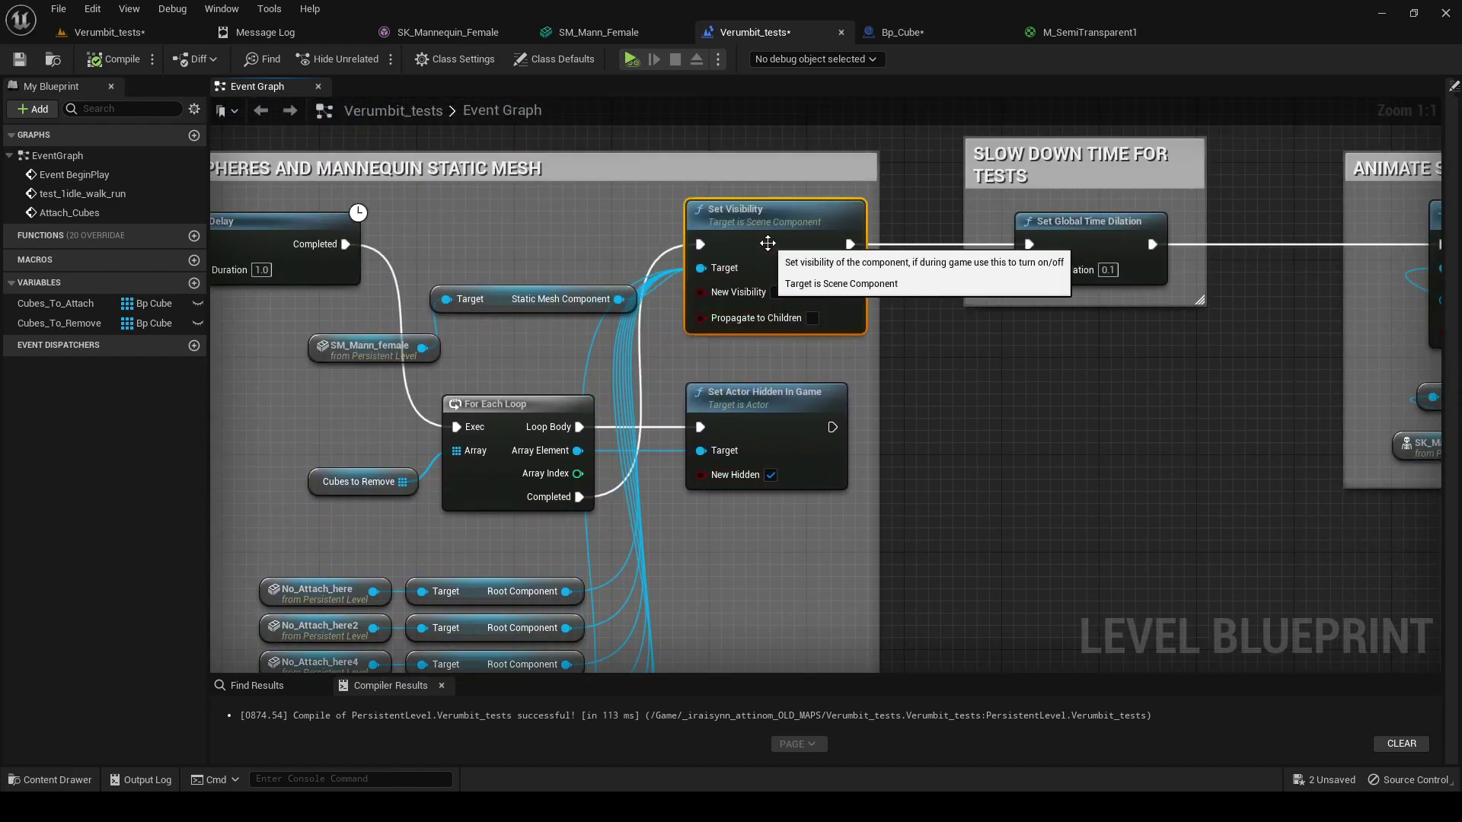
pyautogui.moveTo(481, 302); pyautogui.dragTo(469, 290)
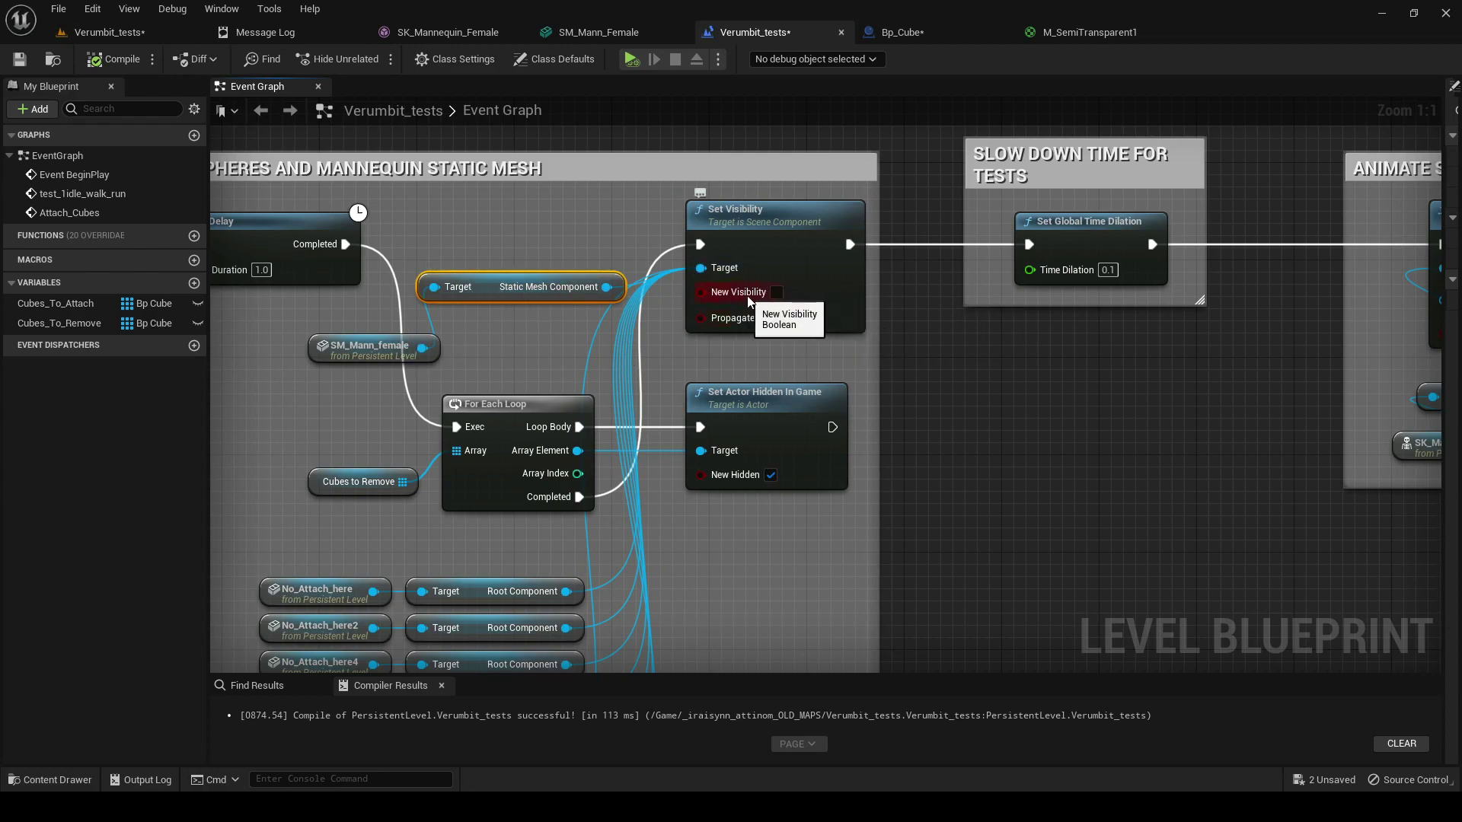
# Review the blueprint groups that slow down time, play the running animation, and print the numbers of cubes to attach and hide
pyautogui.moveTo(1083, 449); pyautogui.dragTo(777, 503, button='right')
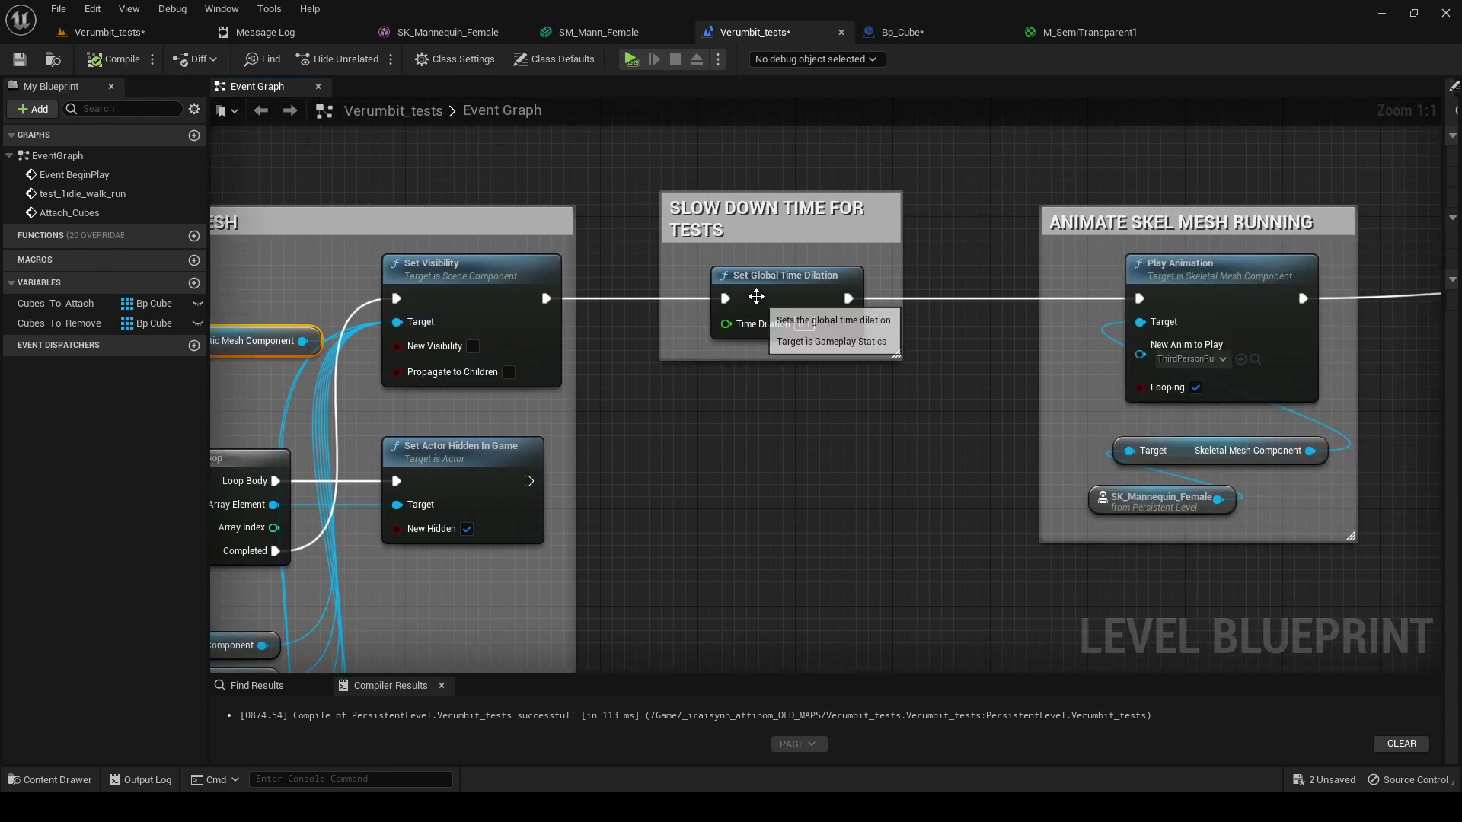
pyautogui.moveTo(977, 419); pyautogui.dragTo(531, 455, button='right')
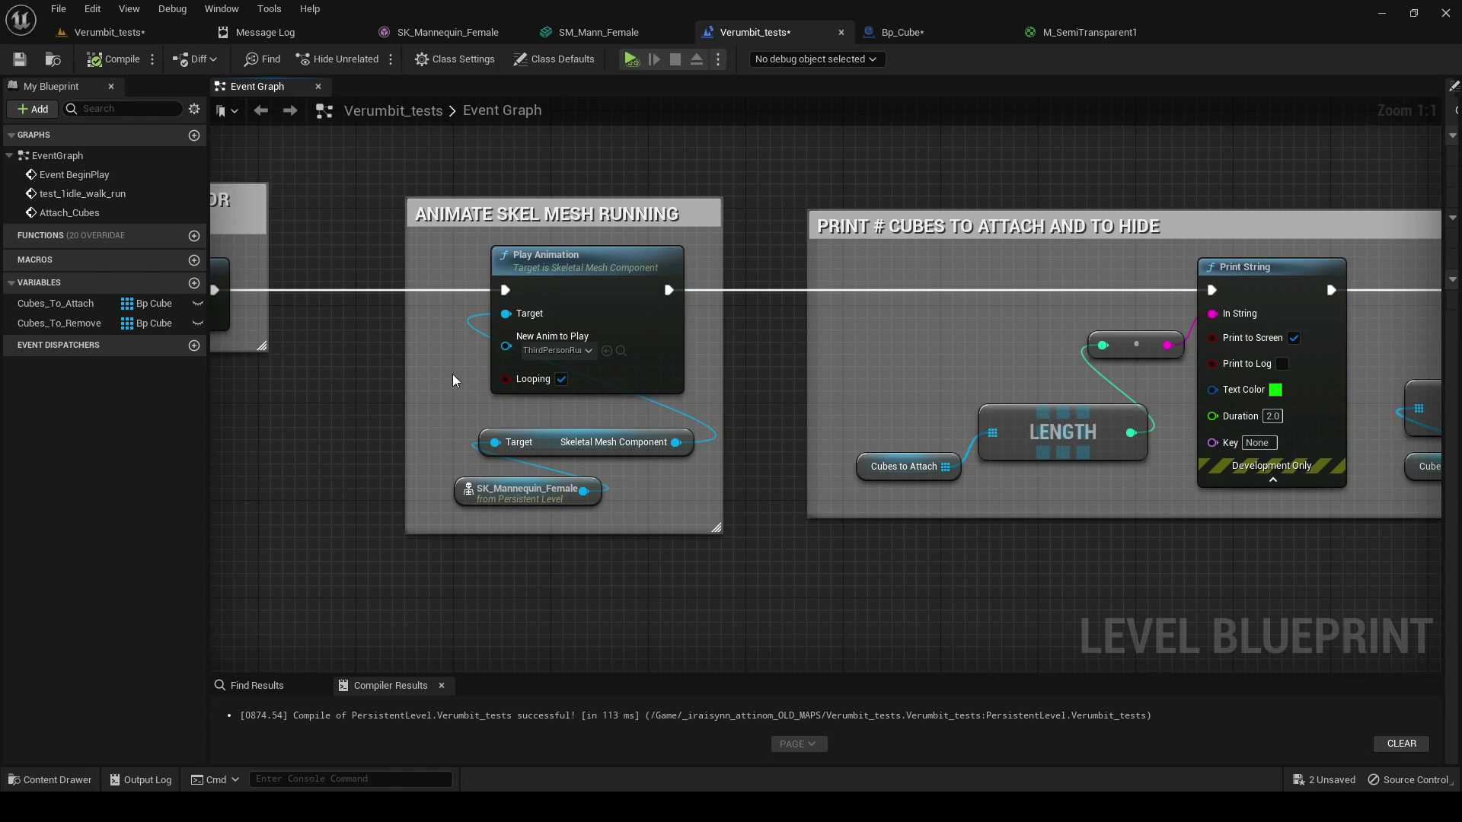
pyautogui.moveTo(672, 545); pyautogui.dragTo(417, 563, button='right')
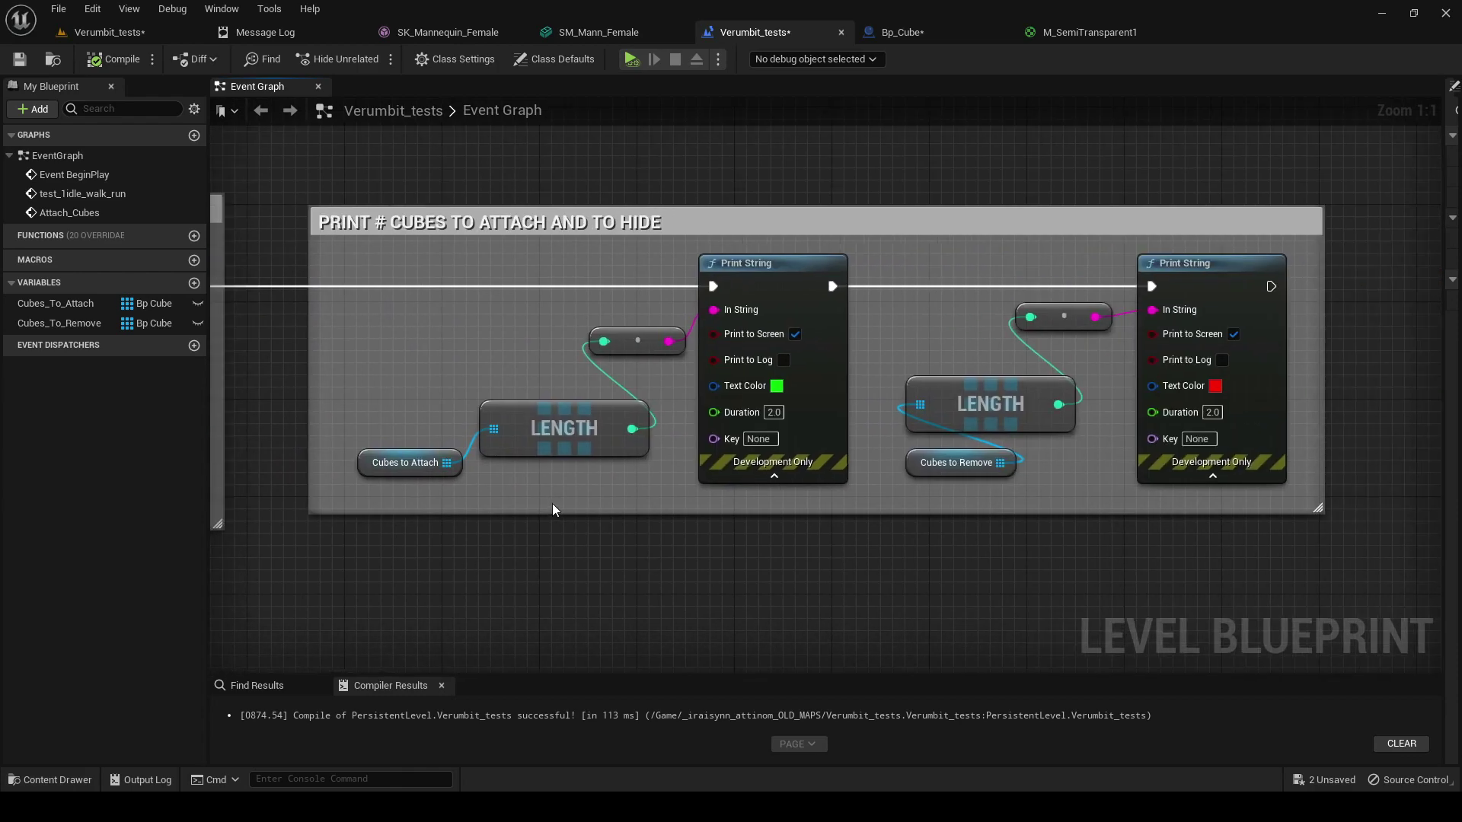
pyautogui.click(410, 474)
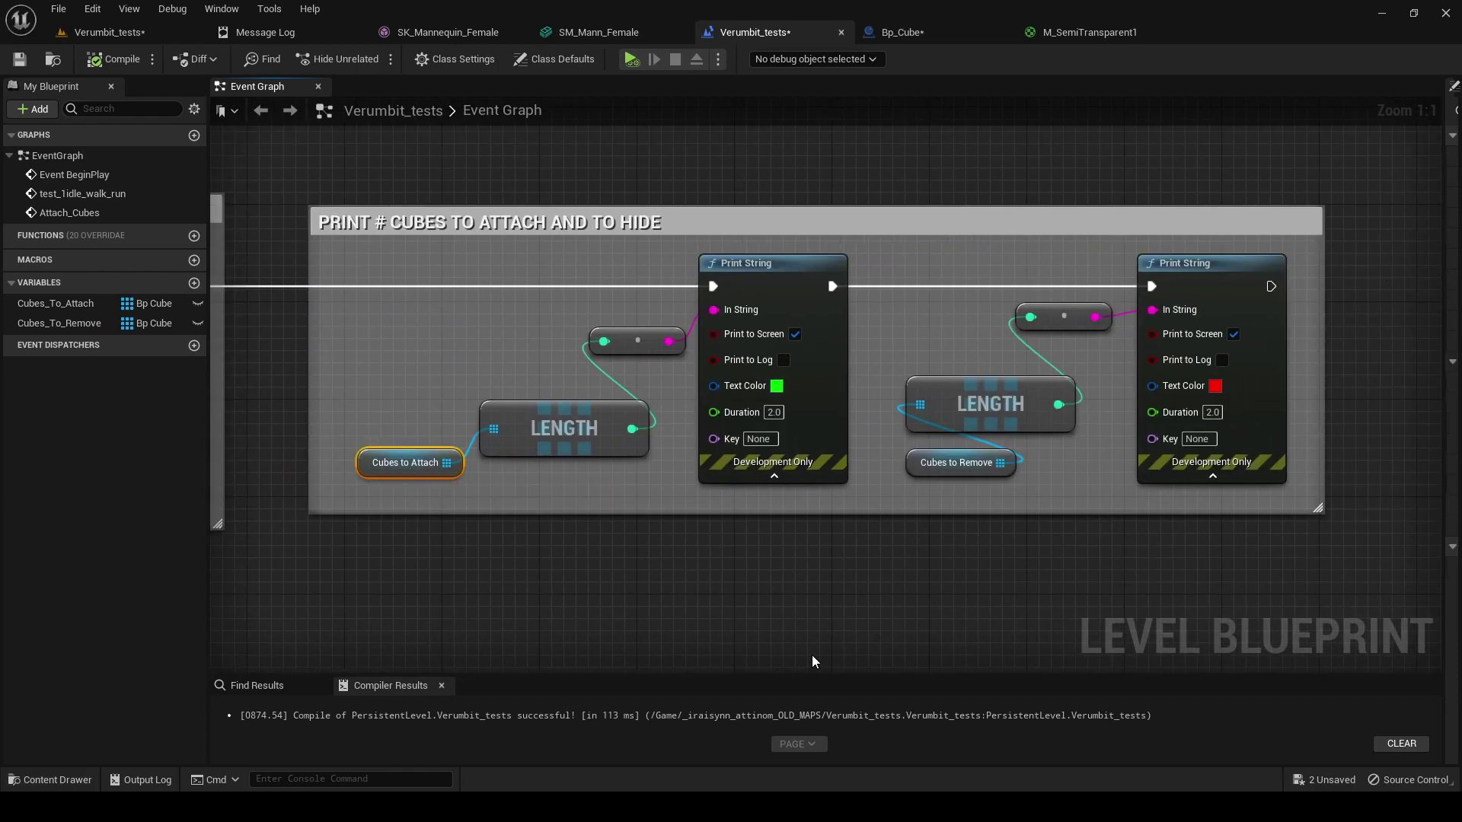
# Run the level and inspect the cubes attached to the limbs of the animated skeletal mannequin
pyautogui.click(103, 32)
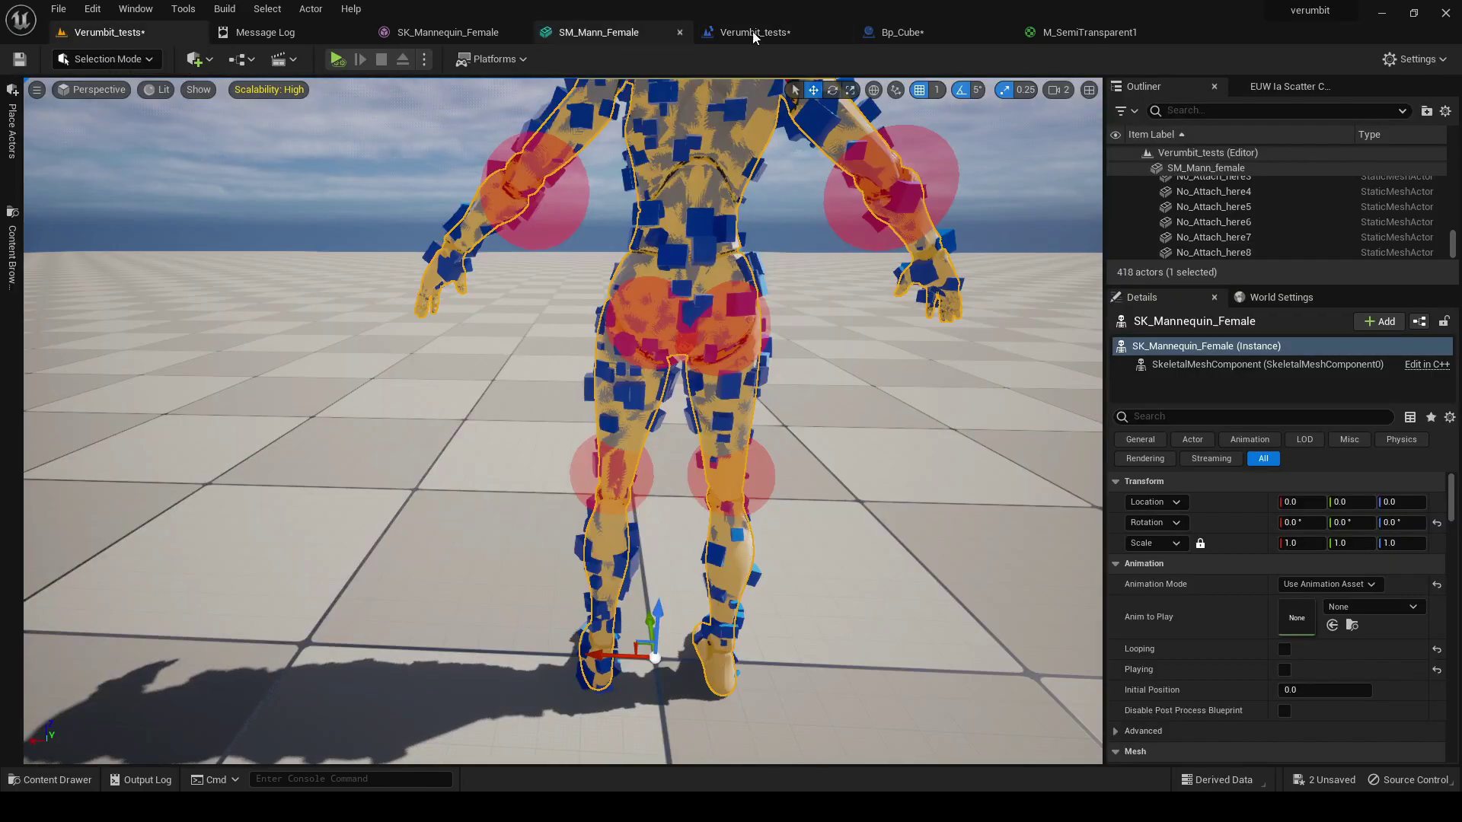
pyautogui.click(337, 58)
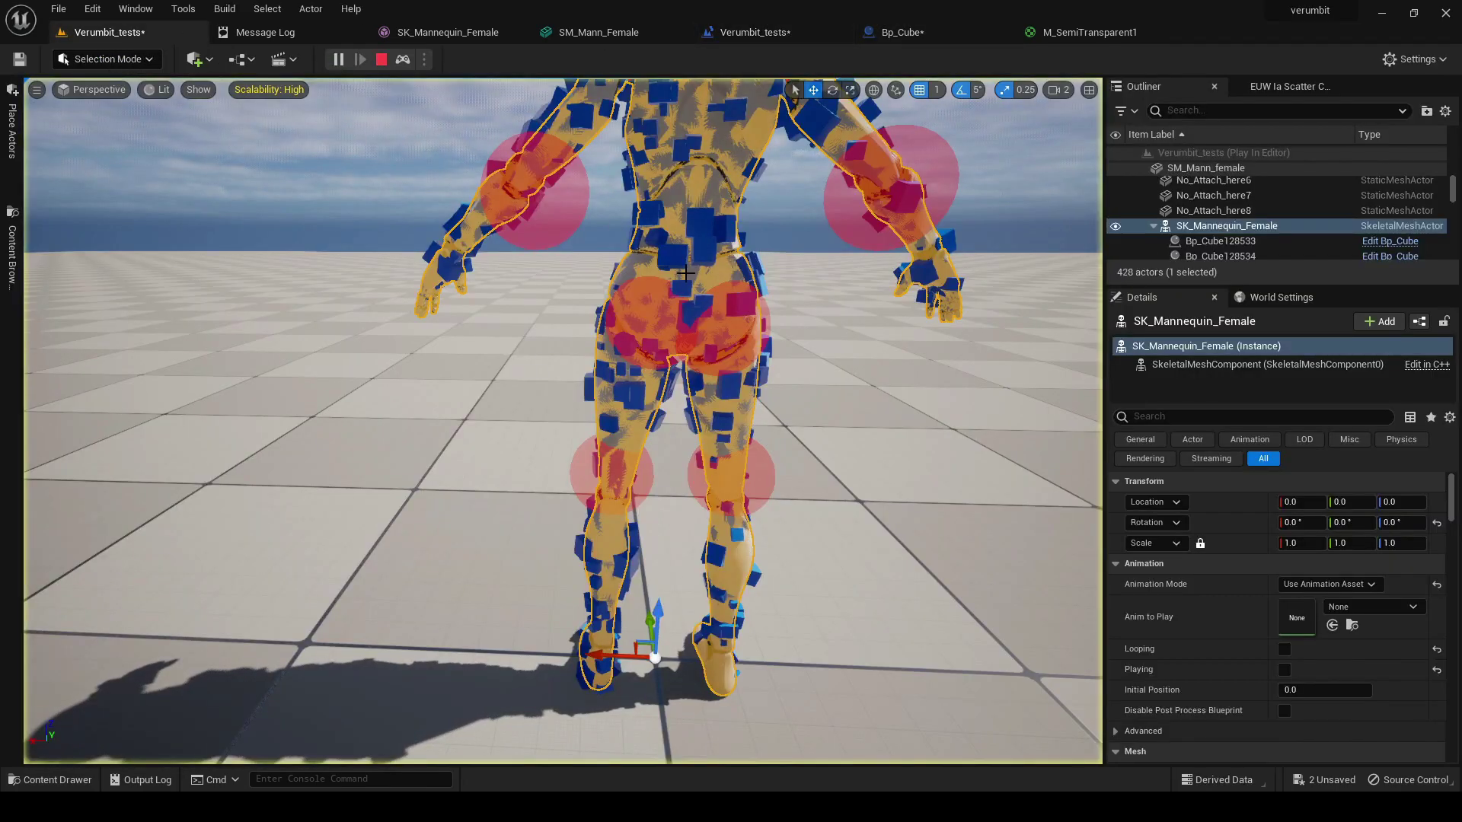
pyautogui.click(940, 196)
pyautogui.moveTo(606, 271); pyautogui.dragTo(926, 278, button='right')
pyautogui.click(539, 268)
pyautogui.moveTo(738, 381)
pyautogui.mouseDown(button='right')
pyautogui.moveTo(716, 385)
pyautogui.moveTo(807, 381)
pyautogui.moveTo(738, 382)
pyautogui.mouseUp(button='right')
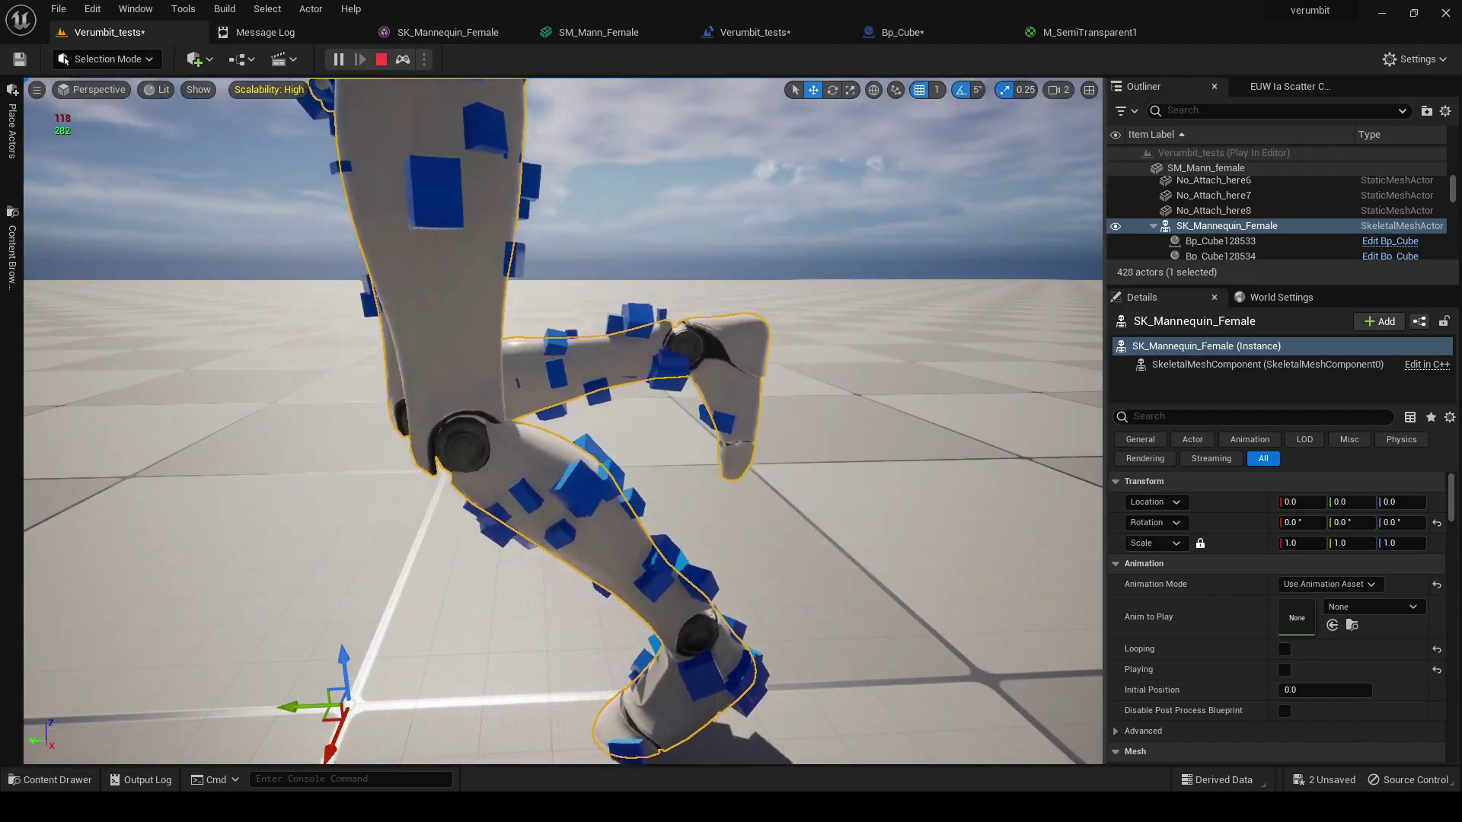
pyautogui.moveTo(596, 387); pyautogui.dragTo(841, 446, button='right')
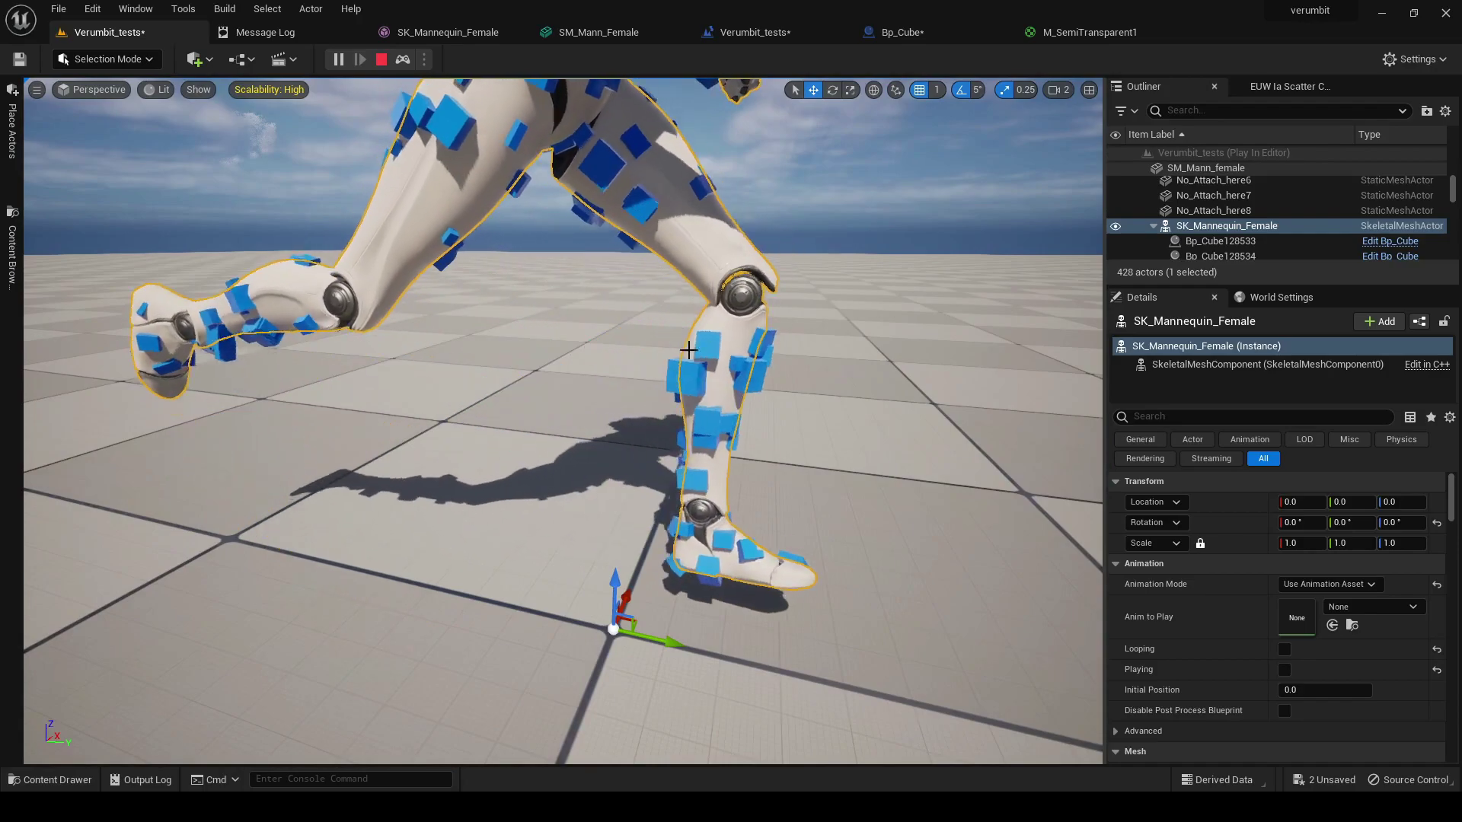
# Try rotating SK_Mannequin_Female while the simulation runs, and stop the simulation
pyautogui.press('e')
pyautogui.moveTo(643, 655); pyautogui.dragTo(689, 661)
pyautogui.click(381, 59)
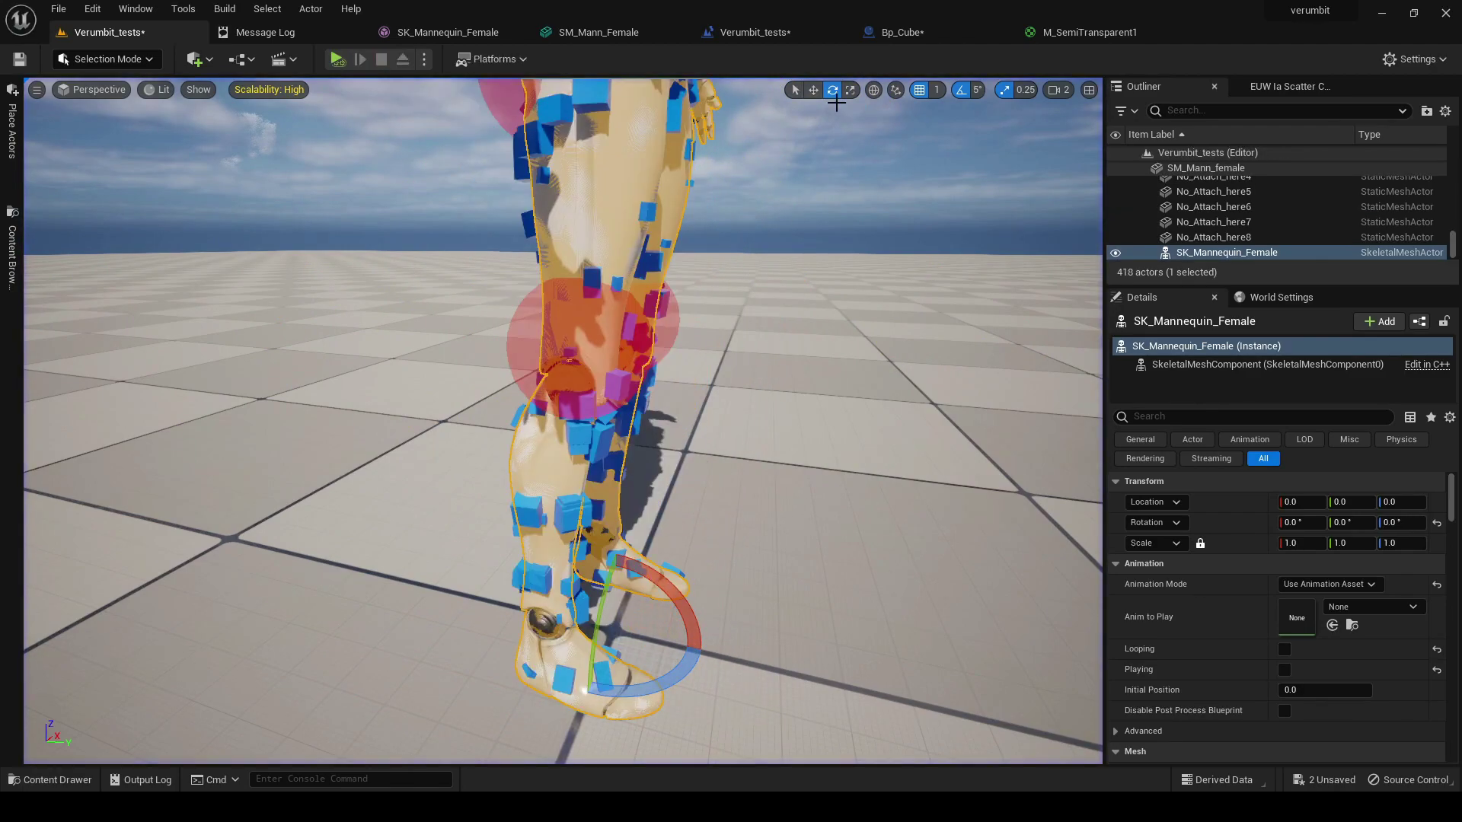
# Set Time Dilation on the level blueprint's Set Global Time Dilation node to 1.0 and run the level again
pyautogui.click(772, 33)
pyautogui.moveTo(783, 423); pyautogui.dragTo(1238, 423, button='right')
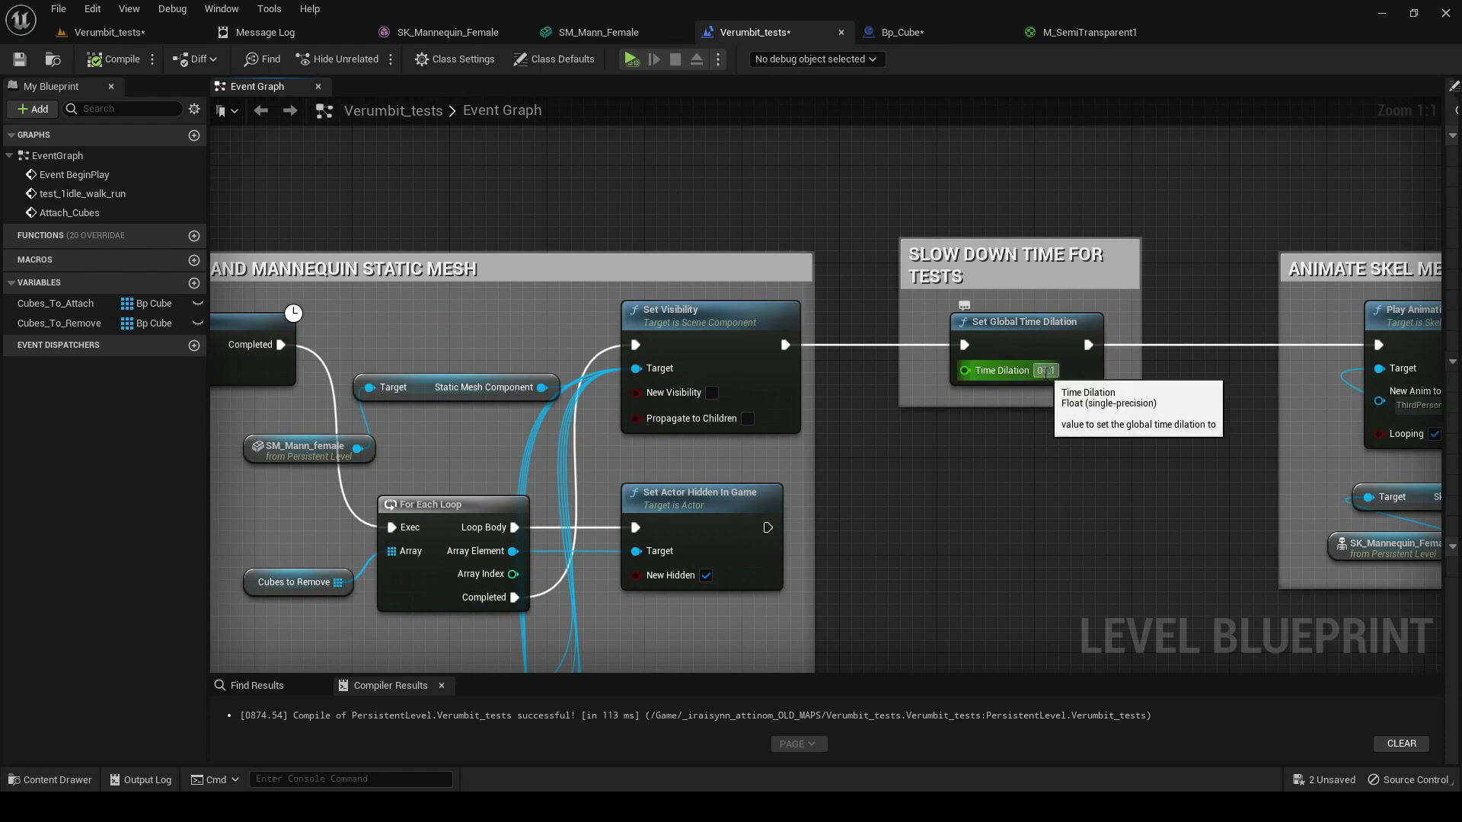
pyautogui.write('1')
pyautogui.click(1061, 451)
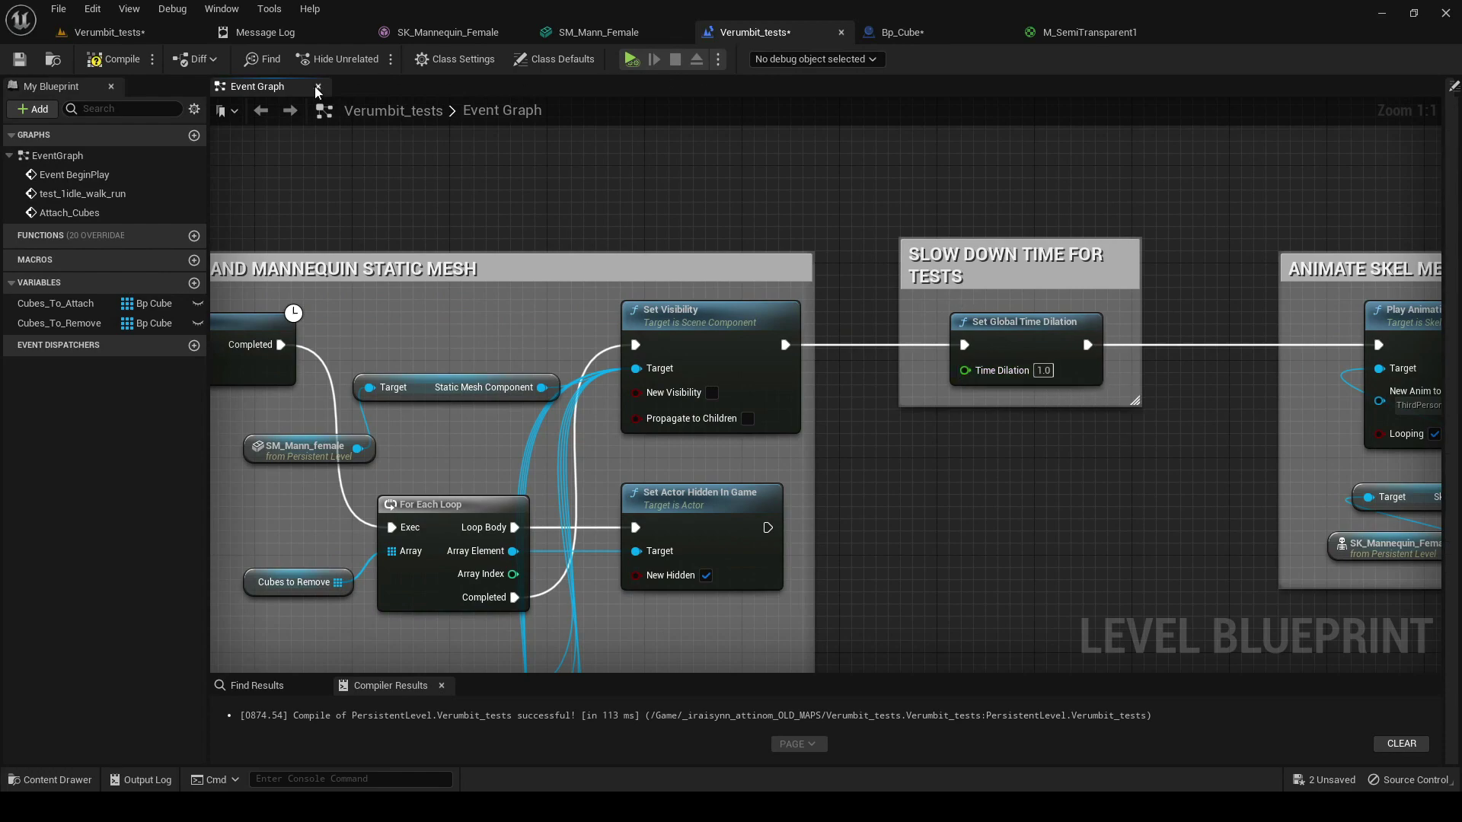
pyautogui.click(109, 32)
pyautogui.hotkey('alt', 'p')
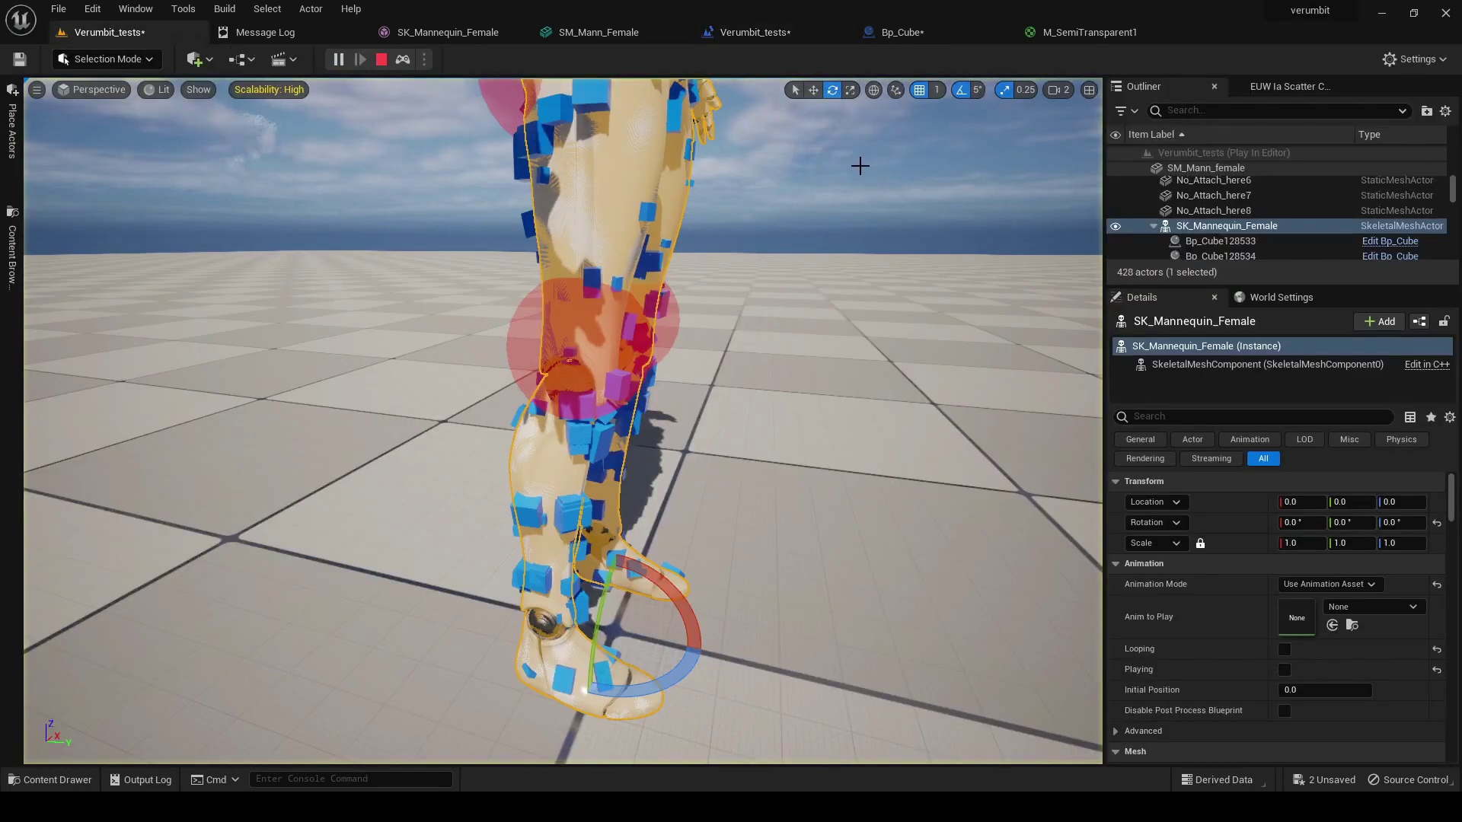